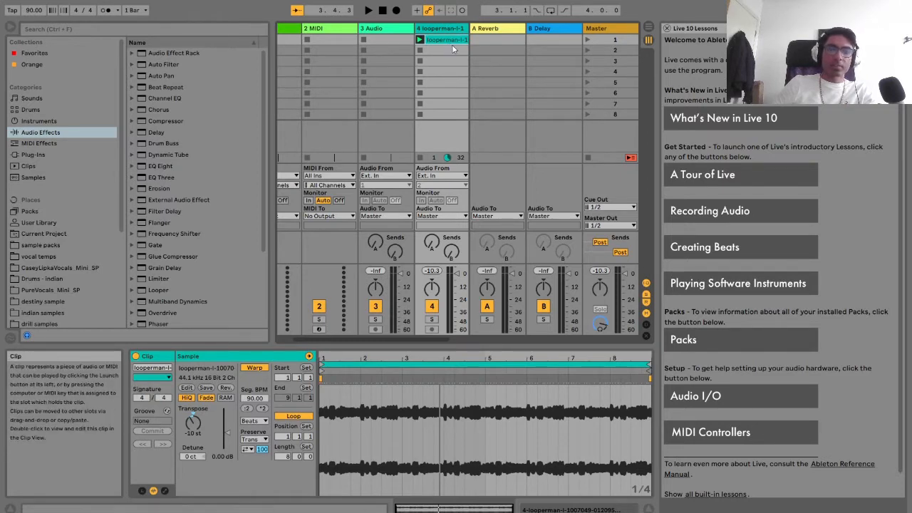
Listen to the looperman melody clip on track 4 and examine its clip settings and the track's device chain.
key(space)
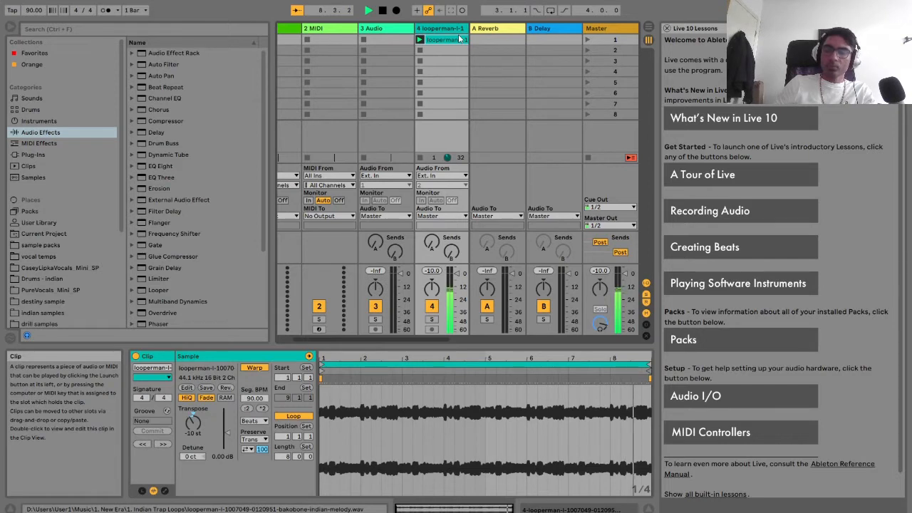
key(space)
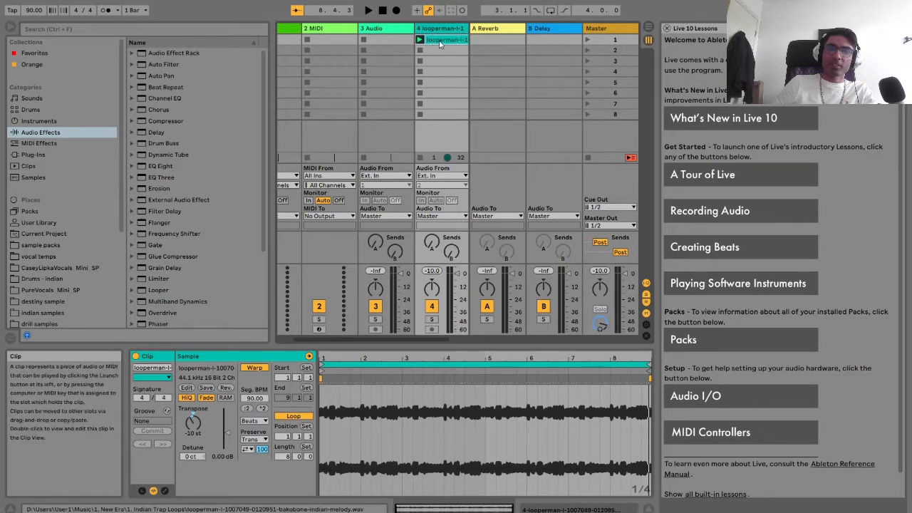
click(447, 29)
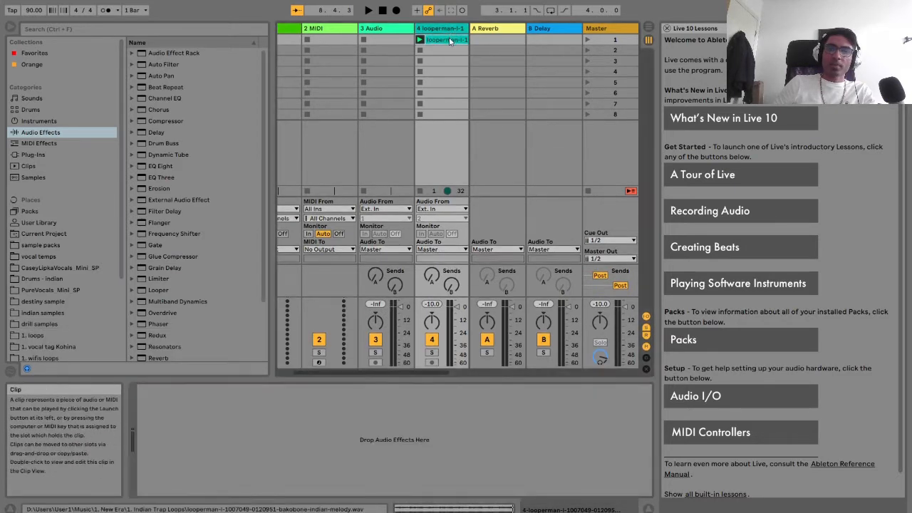
click(451, 40)
click(454, 29)
click(454, 40)
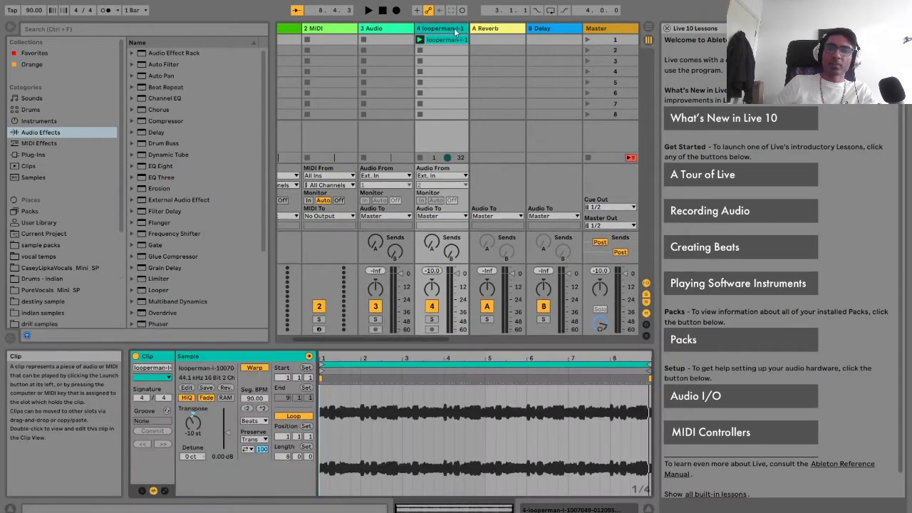
Add the Reverb audio effect to track 4 and set its dry/wet mix to 40% during playback.
click(448, 29)
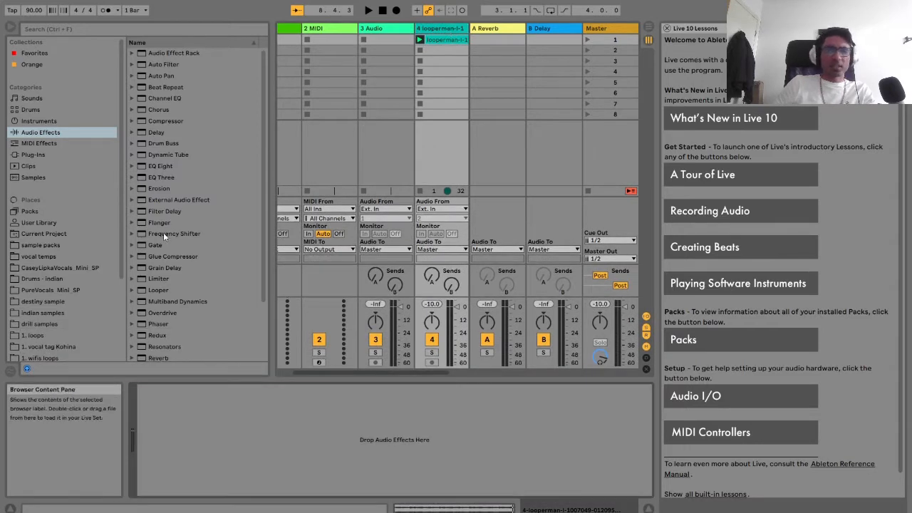
scroll(158, 138, down, 3)
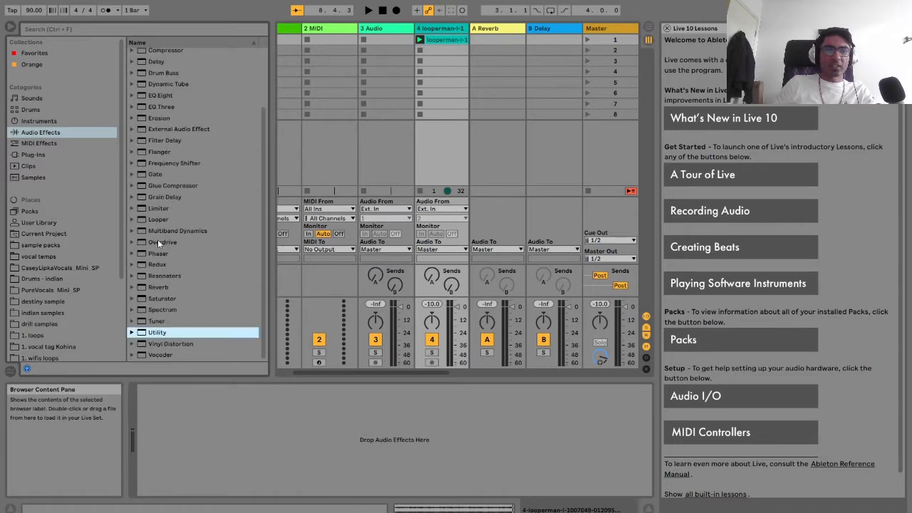
click(156, 288)
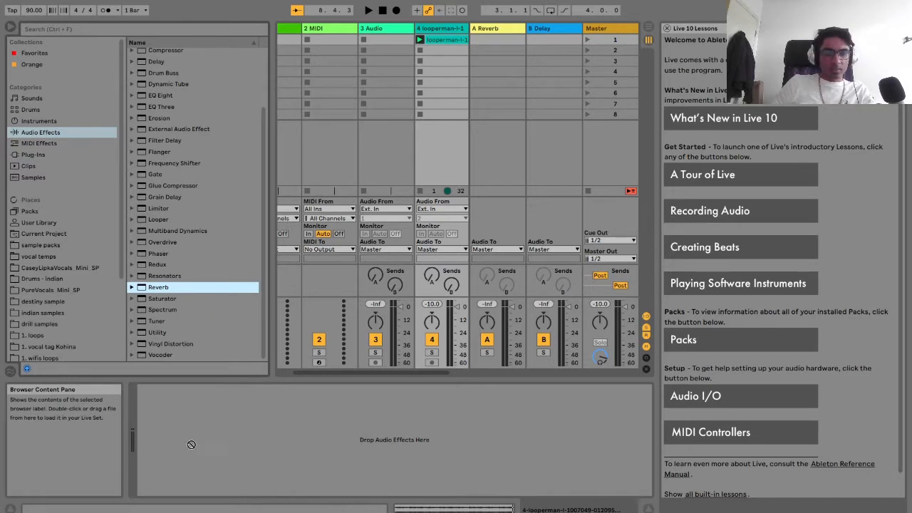
drag(191, 445, 191, 445)
key(space)
drag(413, 491, 416, 498)
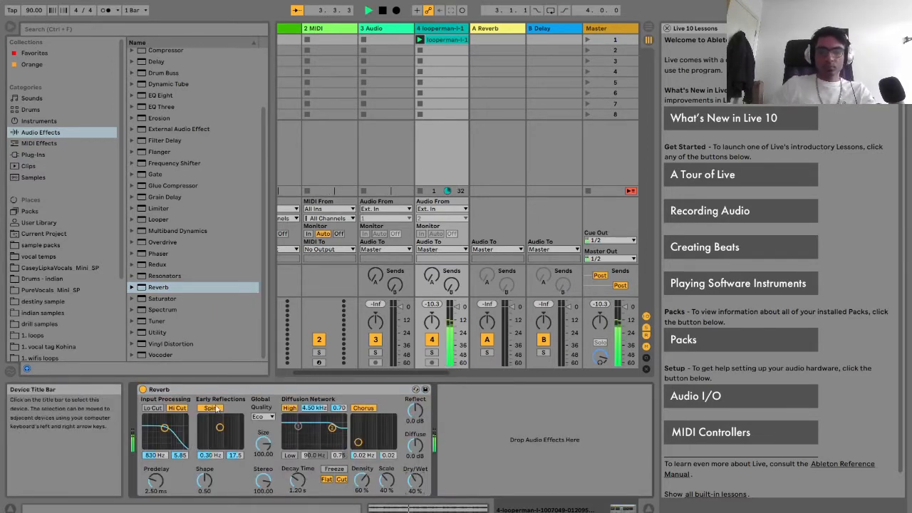
Add a Delay after the Reverb with filter 1.04 kHz, width 0.50, feedback 0% and dry/wet 15%.
scroll(160, 135, up, 3)
key(space)
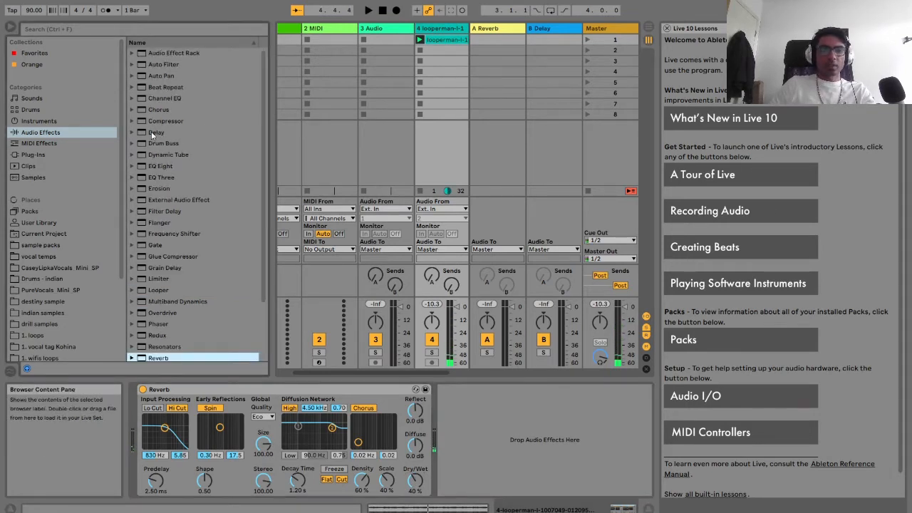
drag(151, 131, 503, 423)
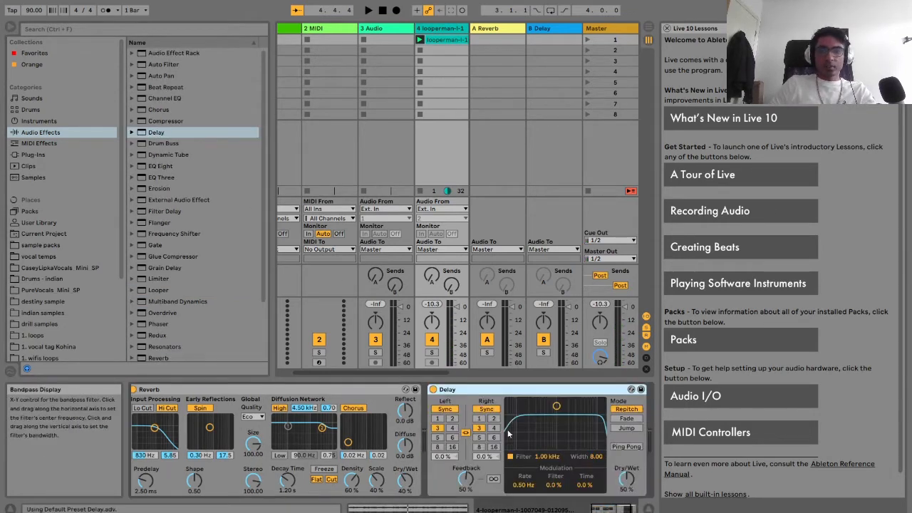
drag(568, 418, 567, 451)
key(space)
key(Return)
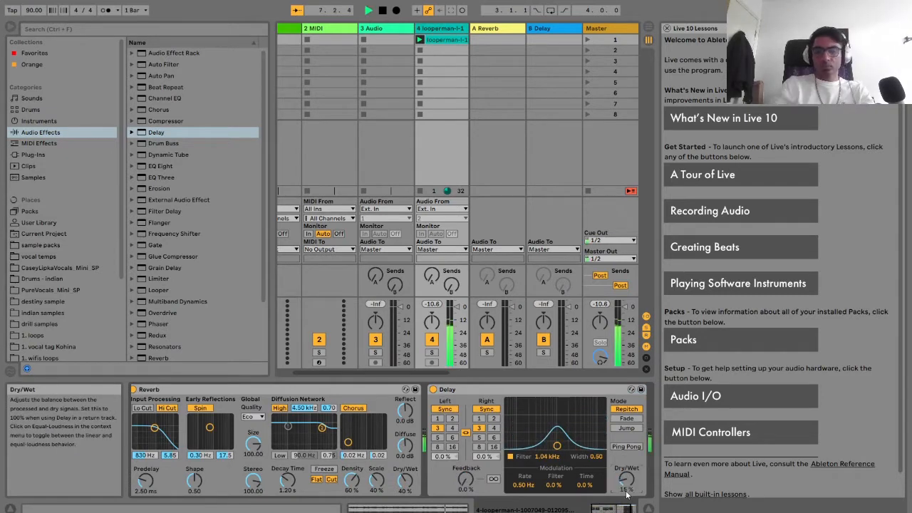
Add EQ Eight after the Delay and make band 1 a low cut at 84.3 Hz with Q 0.66.
drag(621, 509, 663, 510)
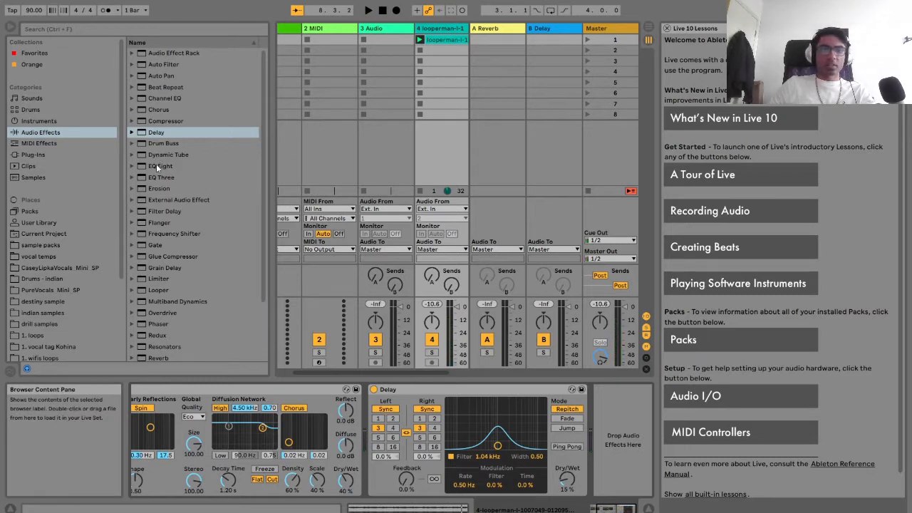
drag(156, 165, 641, 422)
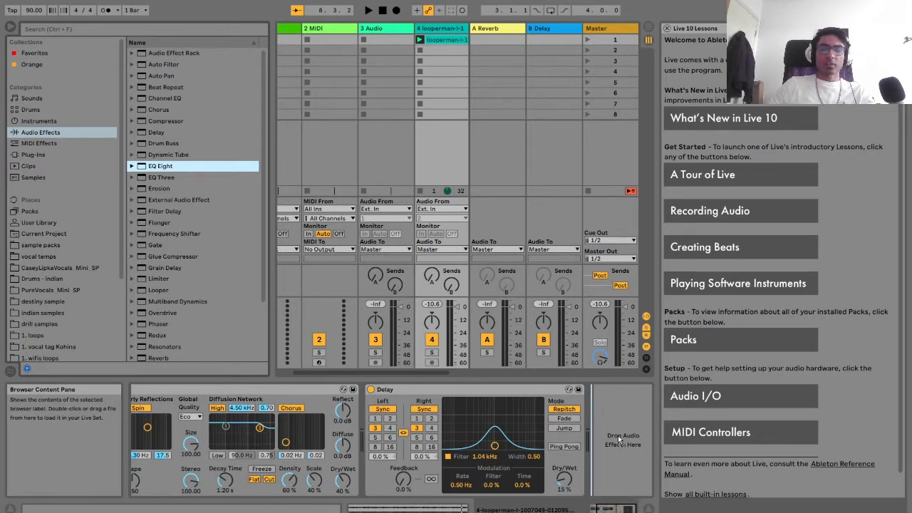
drag(617, 436, 618, 436)
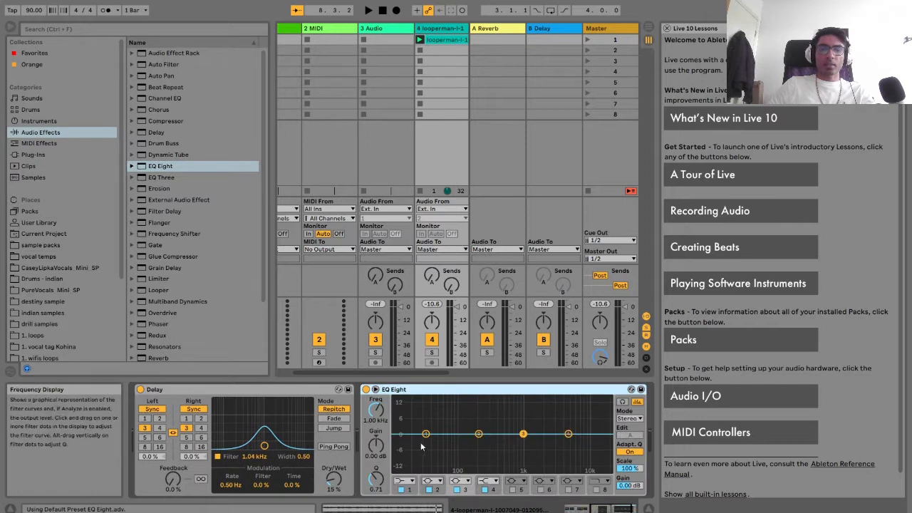
click(407, 481)
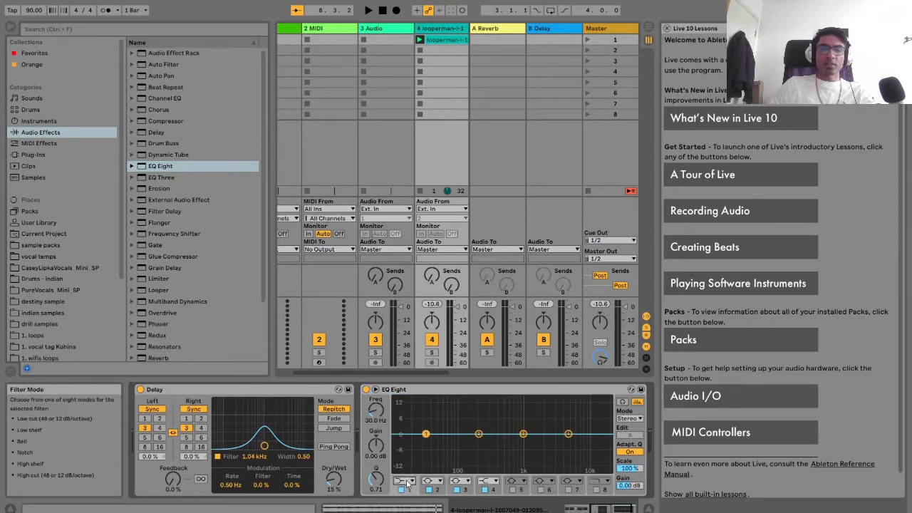
click(407, 416)
drag(426, 443, 455, 444)
key(space)
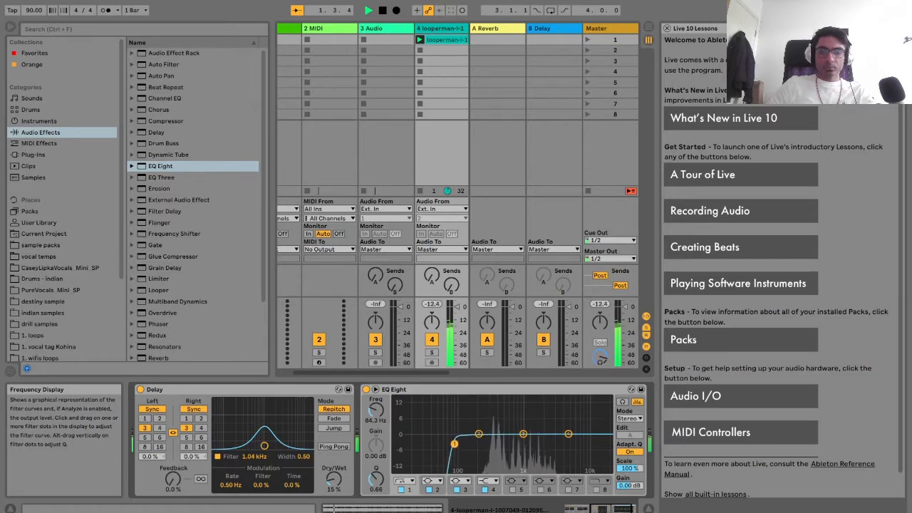
Make EQ Eight band 4 a high cut at 4.45 kHz with Q 0.66 and play the loop.
click(488, 479)
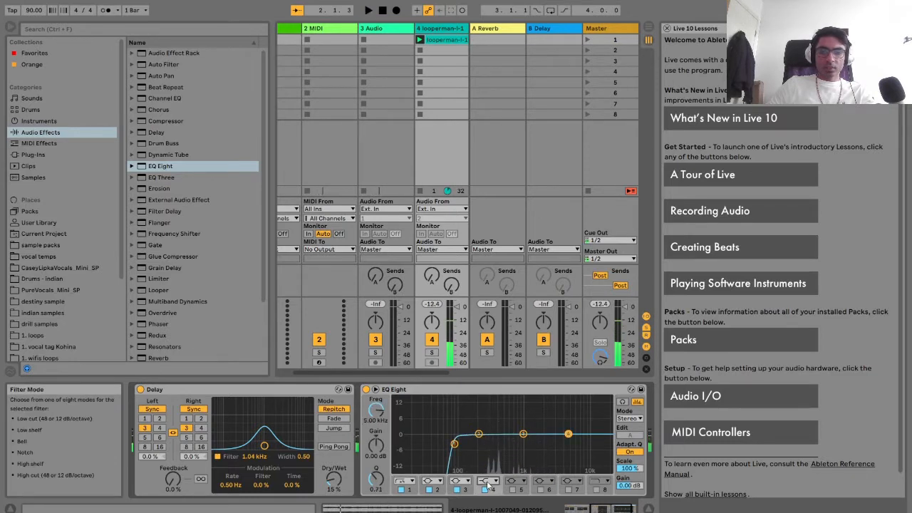
click(489, 474)
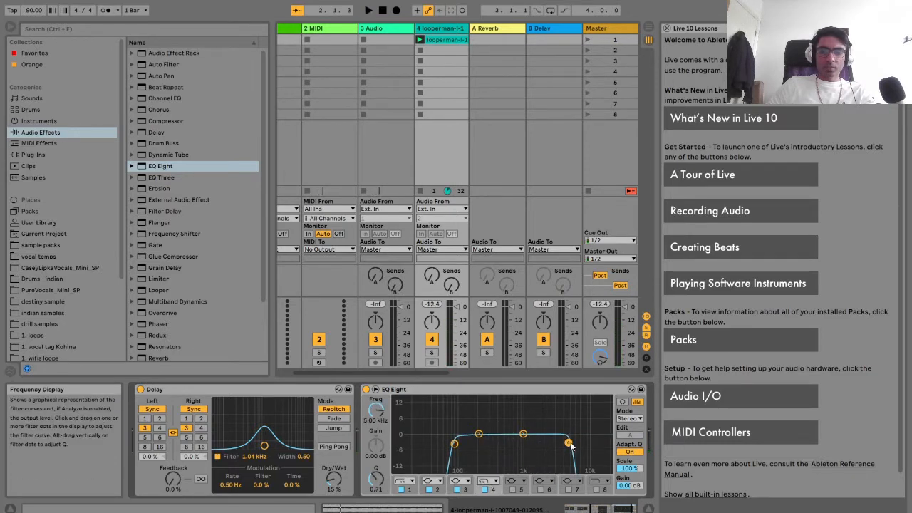
drag(570, 446, 564, 444)
key(space)
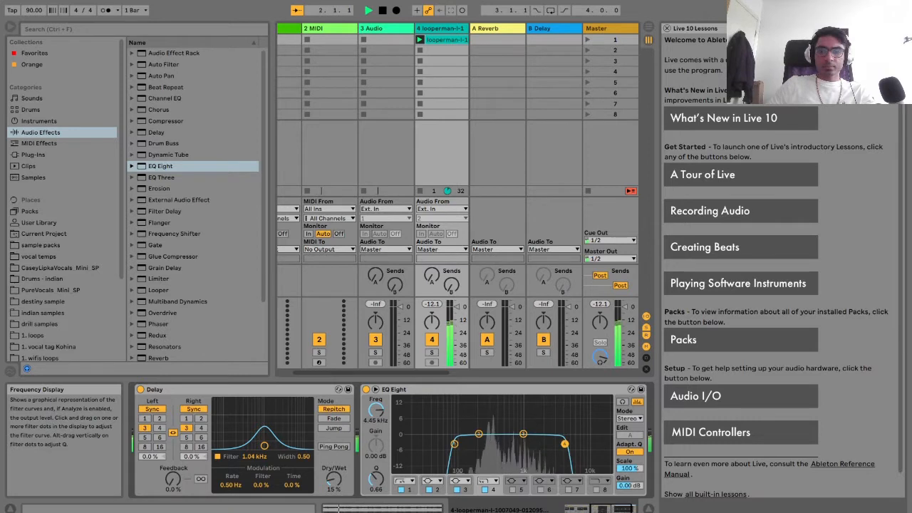
Raise the low-cut frequency slightly and cut EQ band 2 by 4.59 dB at 240 Hz with Q 3.15.
drag(454, 444, 460, 444)
click(479, 434)
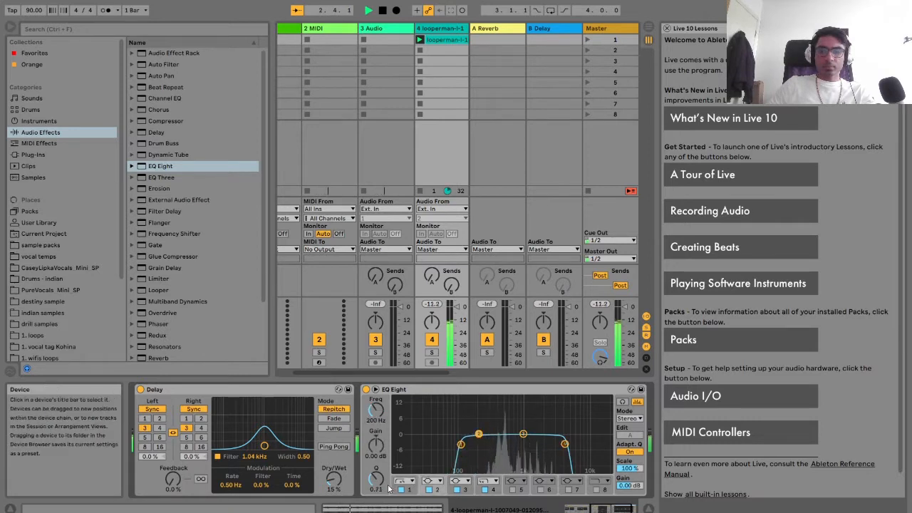
drag(376, 479, 376, 457)
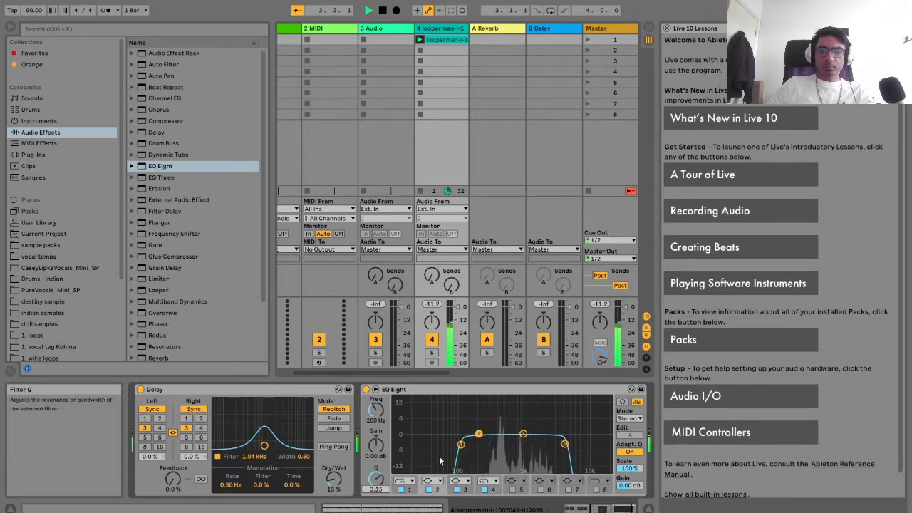
mouse_move(479, 434)
mouse_down()
mouse_move(481, 398)
mouse_move(484, 444)
mouse_up()
key(space)
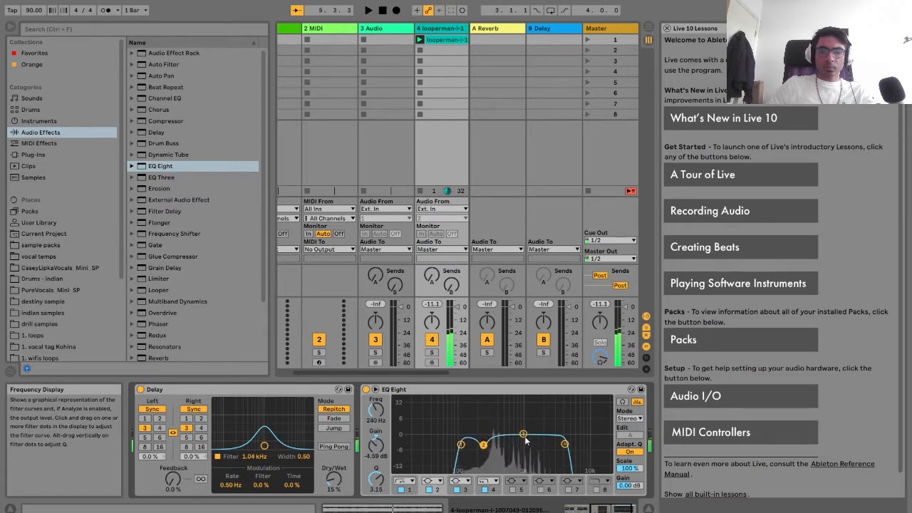
Cut EQ band 3 by about 4.8 dB at 474 Hz with Q 3.15 while the loop plays.
click(523, 434)
drag(377, 479, 376, 460)
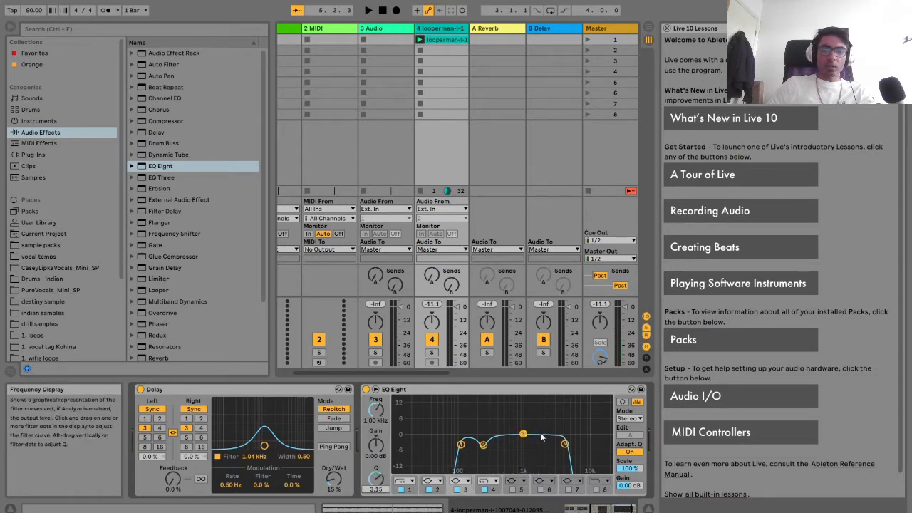
key(space)
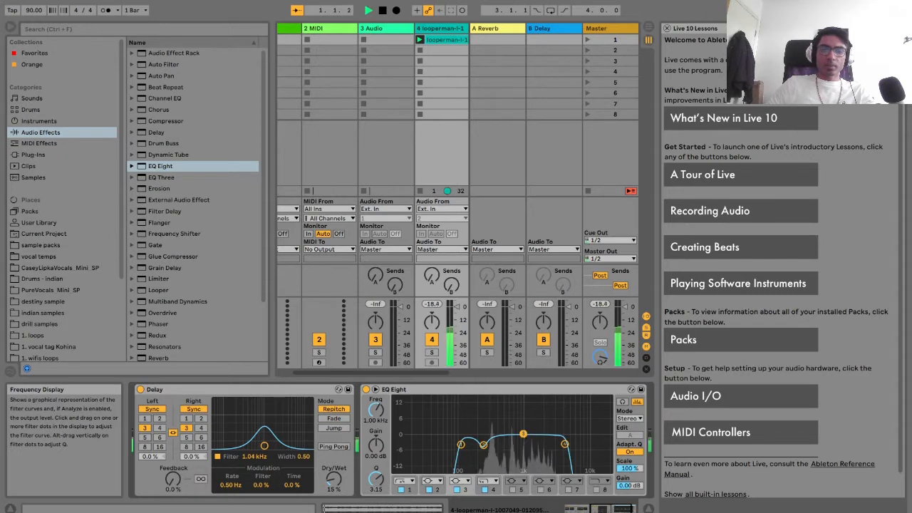
drag(524, 434, 503, 435)
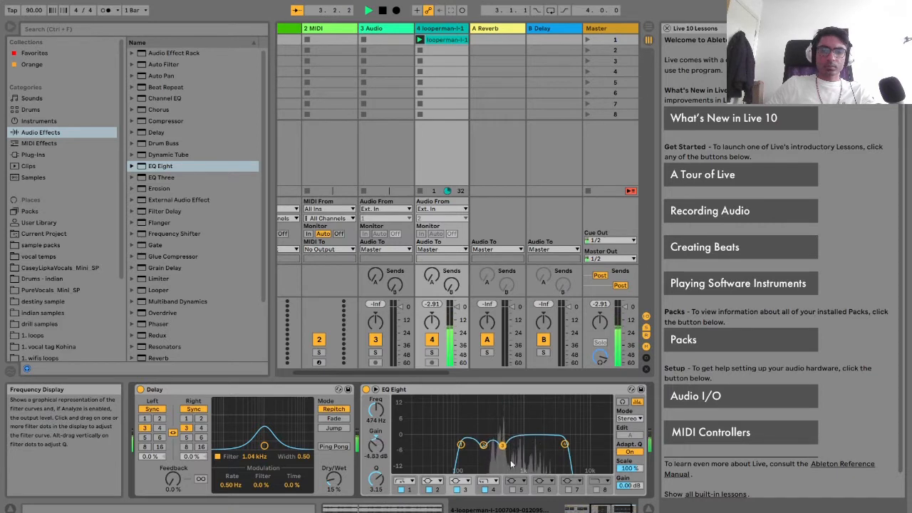
Enable EQ bands 5 and 6, cutting 3.60 dB at 1.02 kHz with Q 3.19 and 4.59 dB at 1.62 kHz with Q 3.46.
click(513, 490)
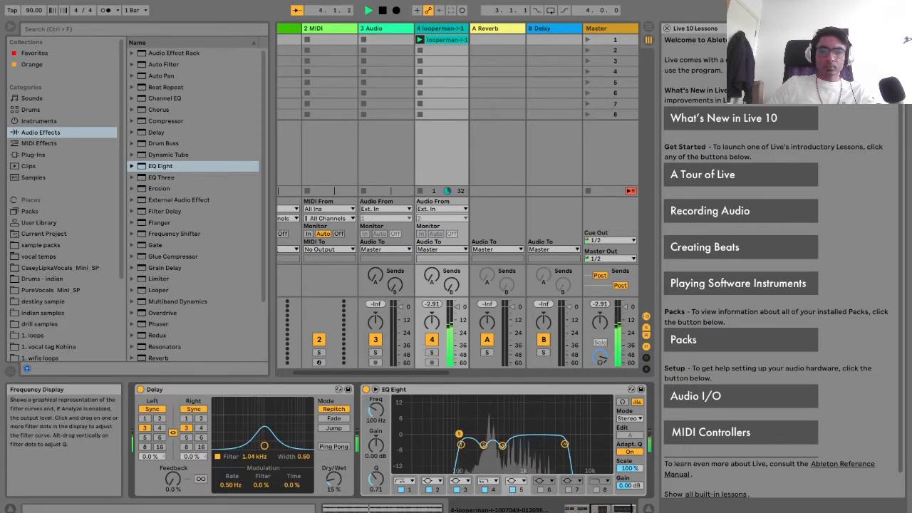
drag(375, 479, 376, 463)
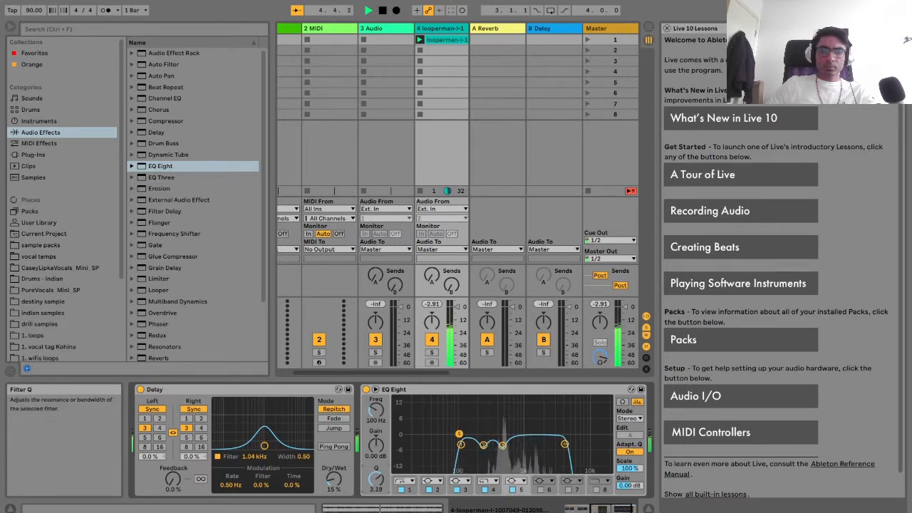
drag(459, 433, 518, 397)
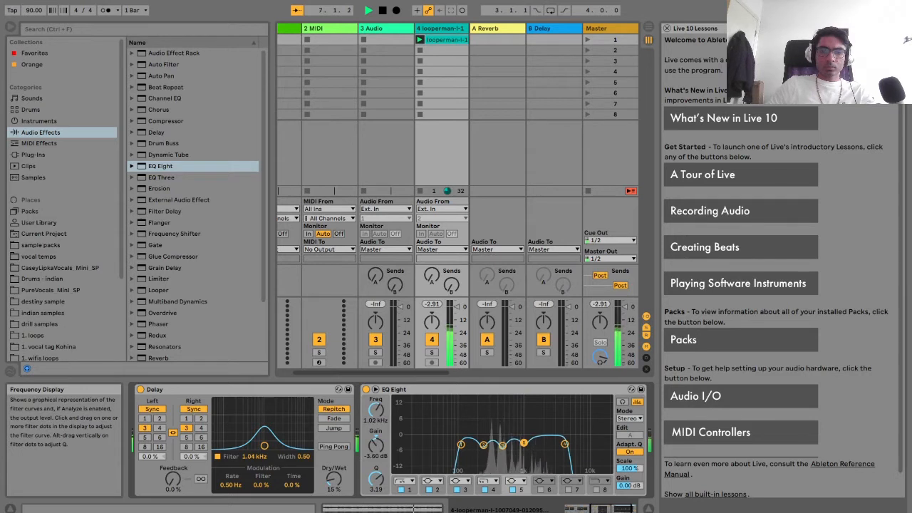
click(542, 490)
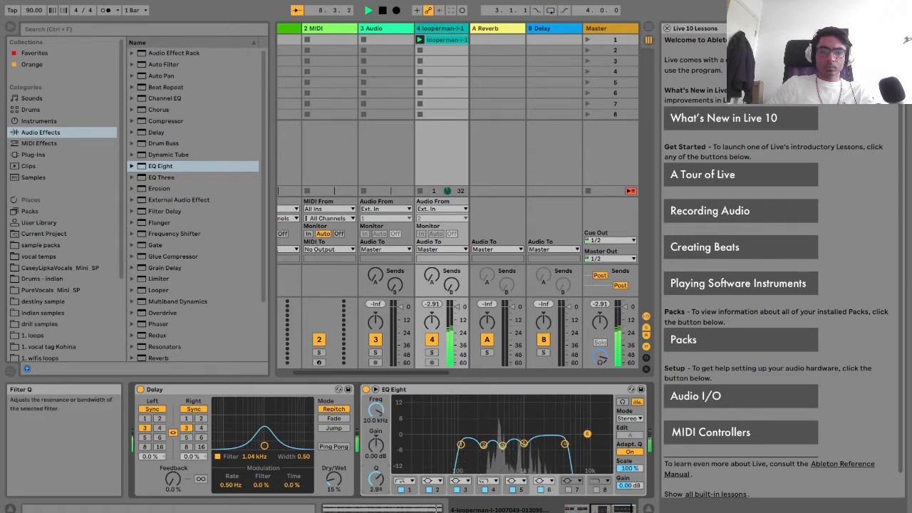
drag(586, 434, 527, 397)
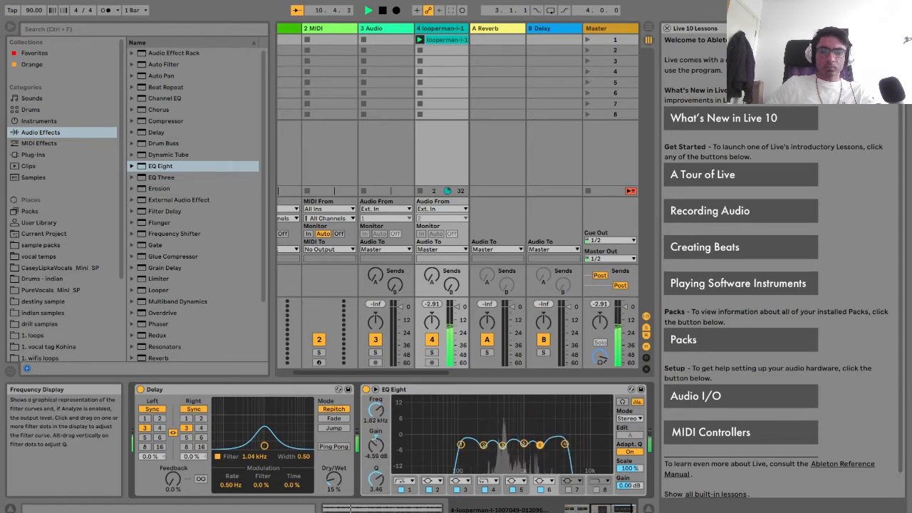
Enable EQ band 7 and cut it by about 4.6 dB at 3.03 kHz with Q 2.90, then stop playback.
click(569, 491)
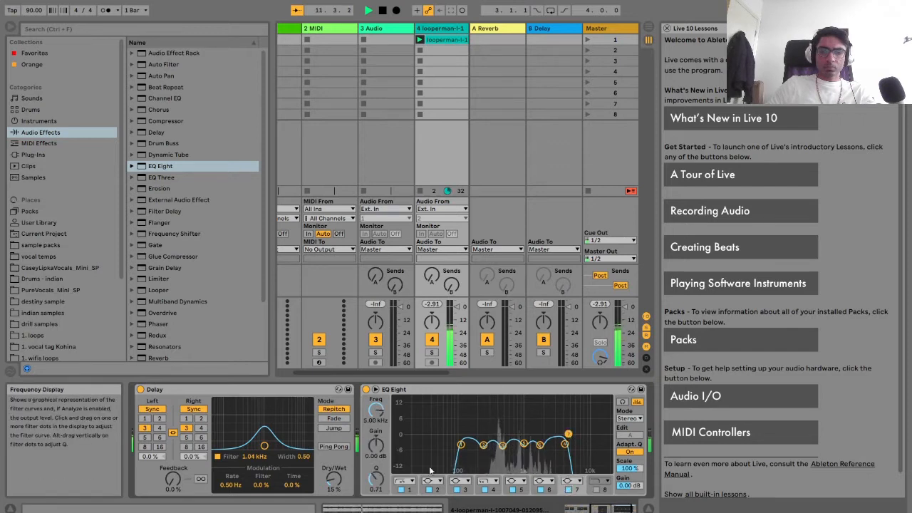
drag(376, 479, 376, 459)
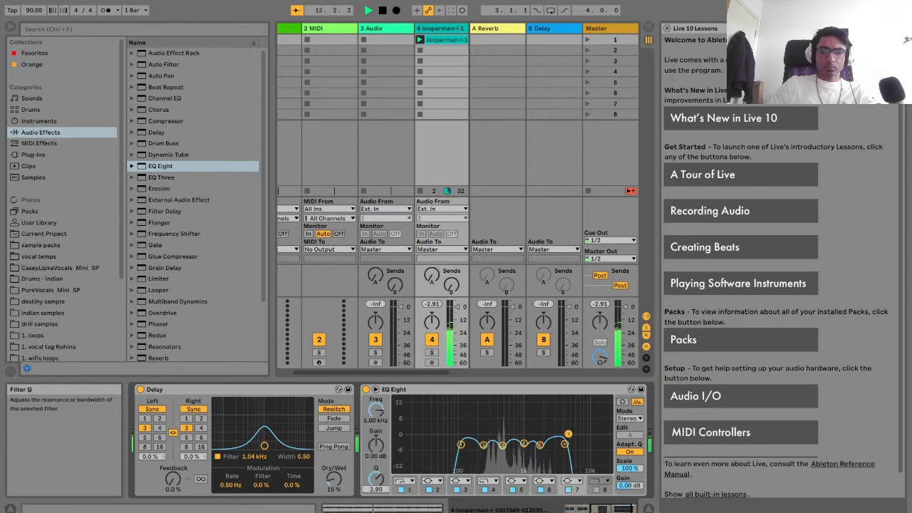
drag(574, 440, 554, 427)
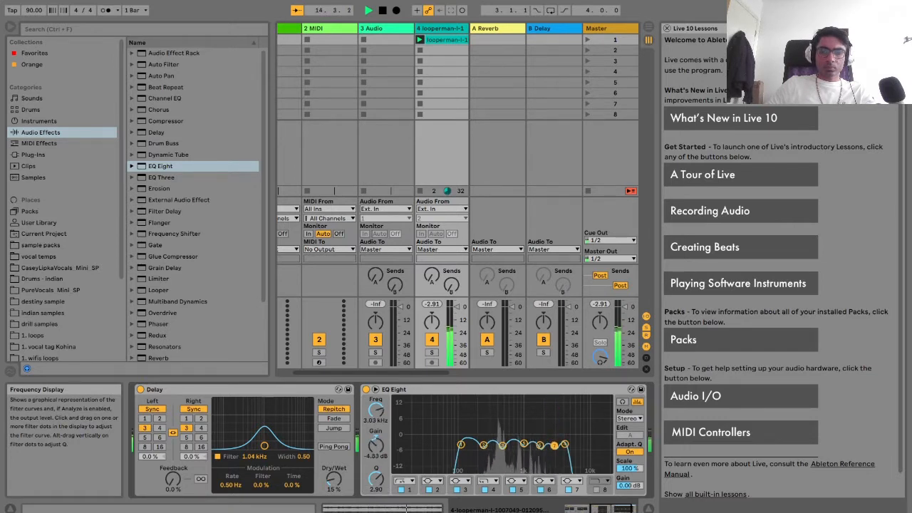
key(space)
Switch from the clip launcher to the Arrangement View and place the insert marker on the melody loop's track.
click(624, 510)
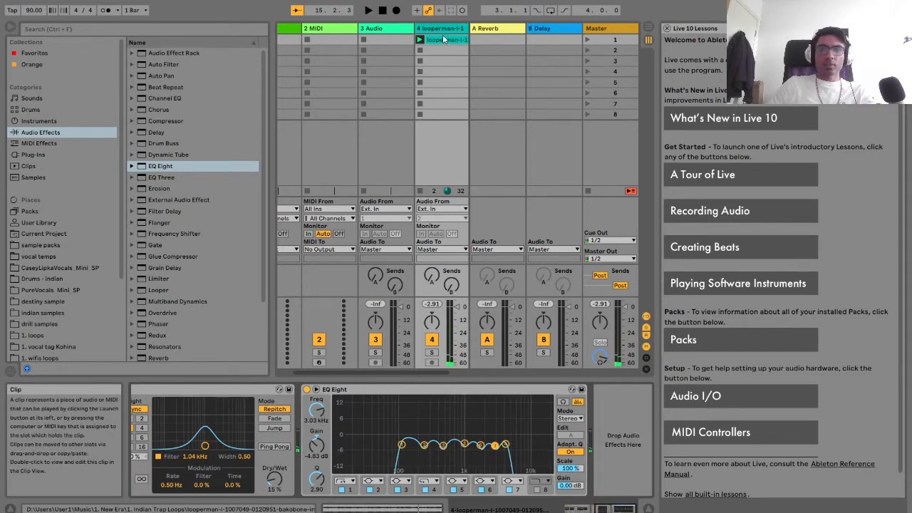
key(Tab)
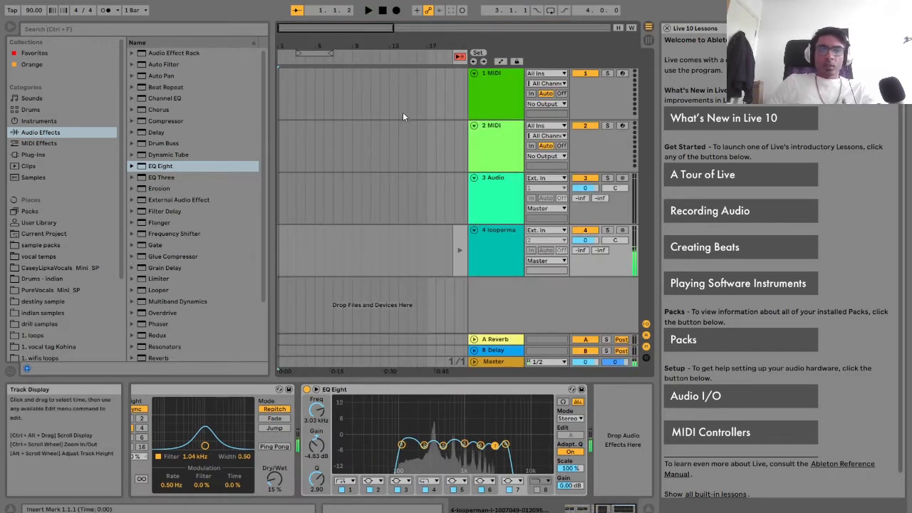
click(300, 244)
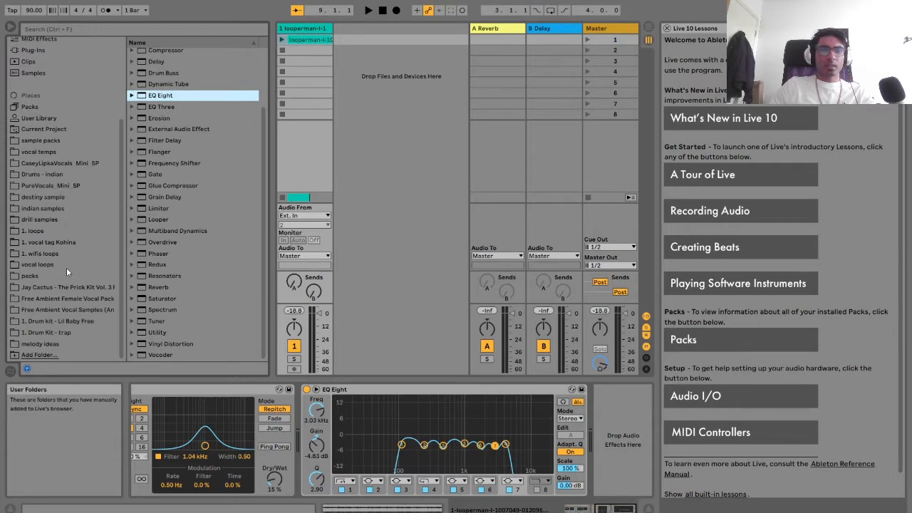
Browse the Drums - indian folder and audition the first three India Tech 1 samples in Dhol Samples.
scroll(67, 266, down, 5)
click(57, 175)
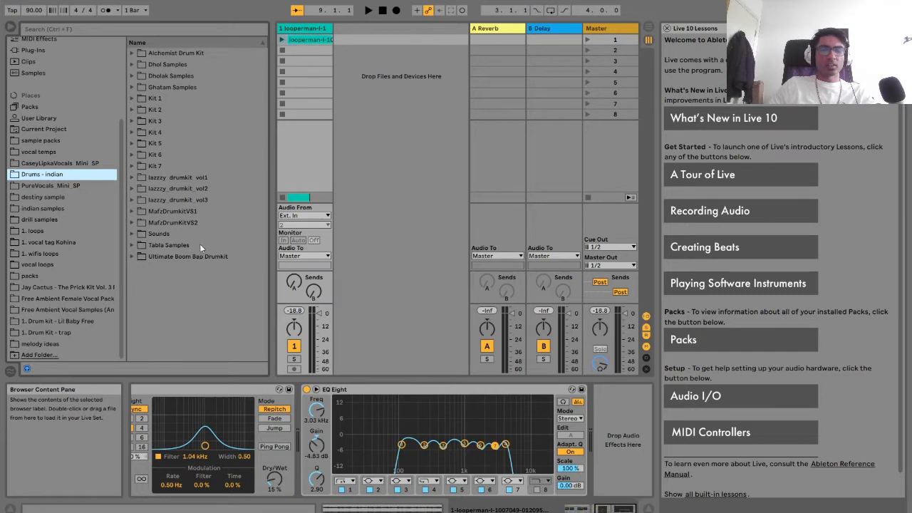
click(132, 65)
click(156, 77)
click(179, 89)
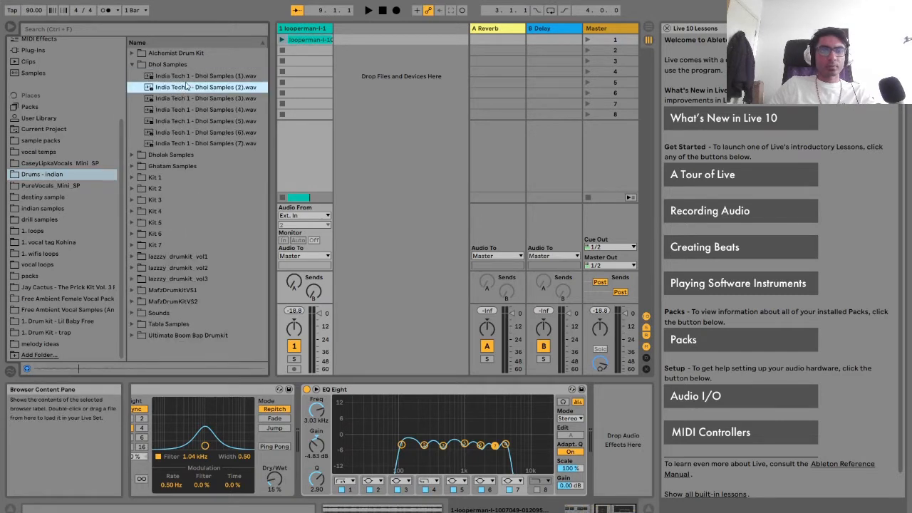
click(190, 80)
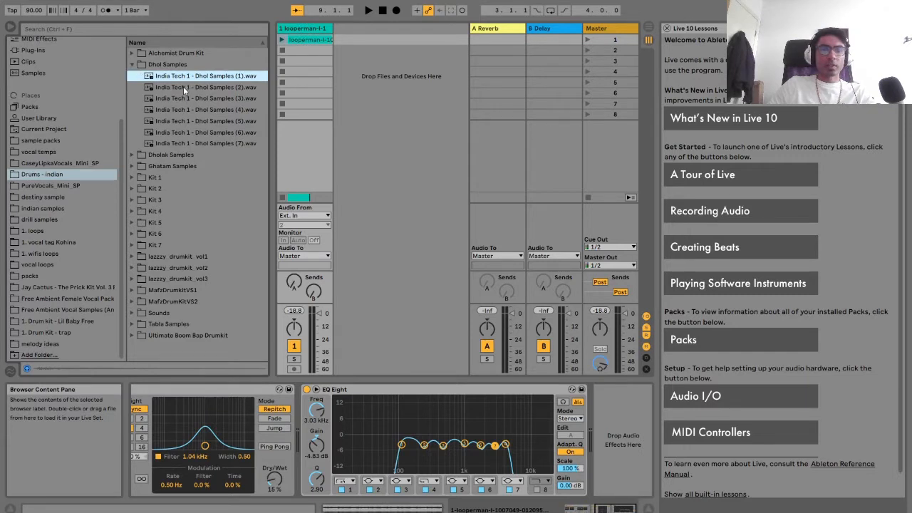
click(200, 86)
click(200, 98)
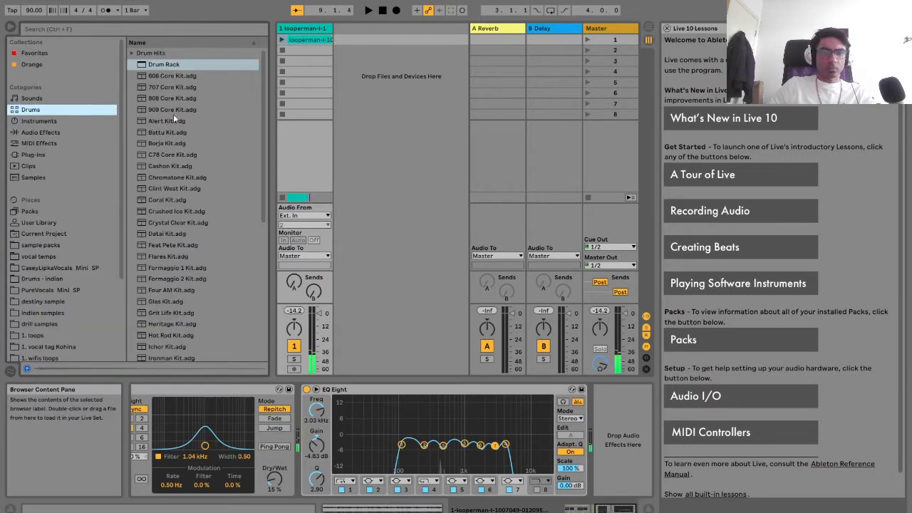
Add an empty Drum Rack as a new track, with Dhol Samples (2) on pad C1 and Dhol Samples (1) on pad D1.
drag(159, 66, 358, 71)
scroll(20, 224, down, 3)
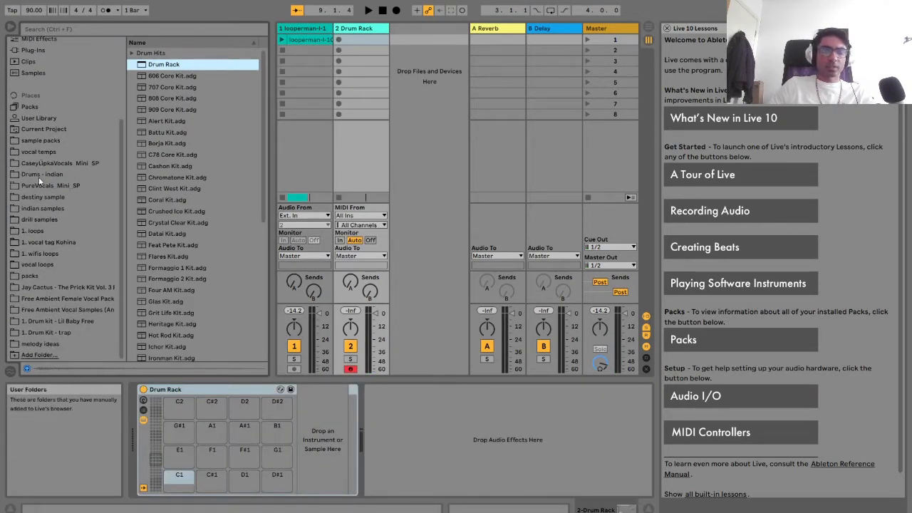
click(40, 177)
click(212, 89)
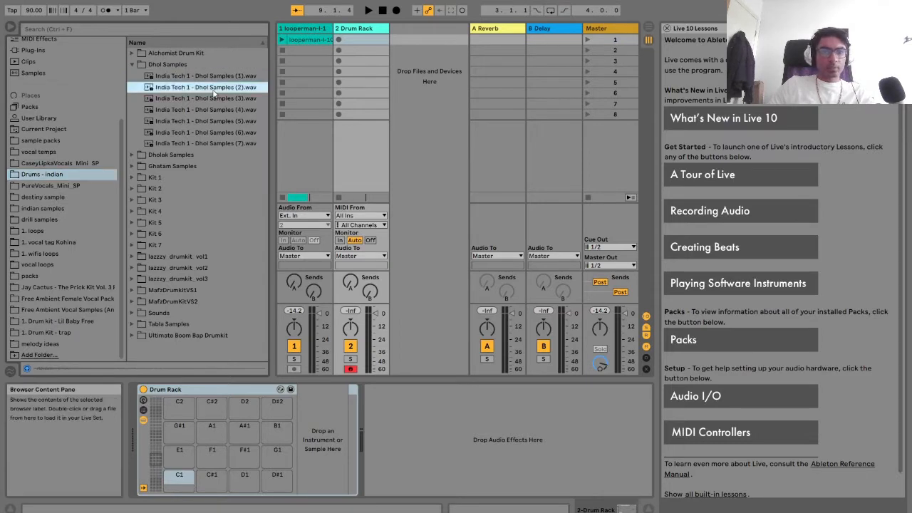
click(221, 66)
click(209, 86)
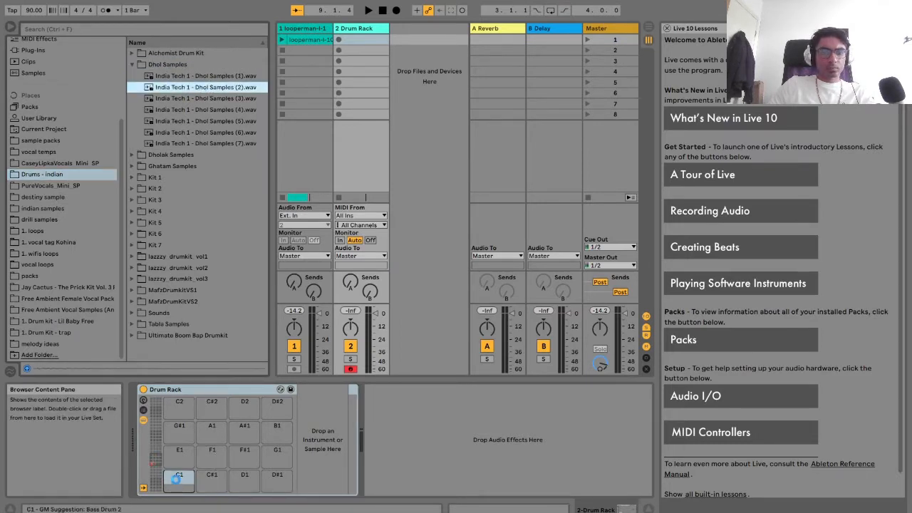
drag(176, 479, 178, 478)
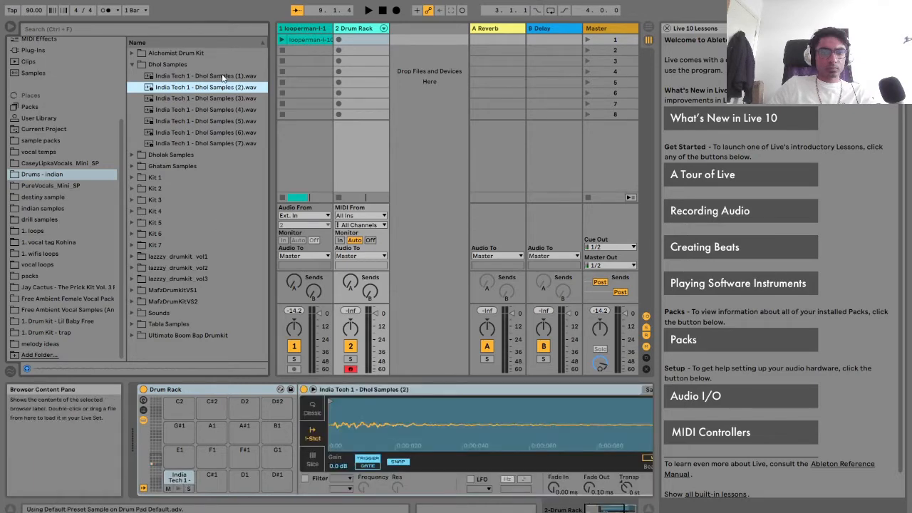
drag(223, 76, 244, 479)
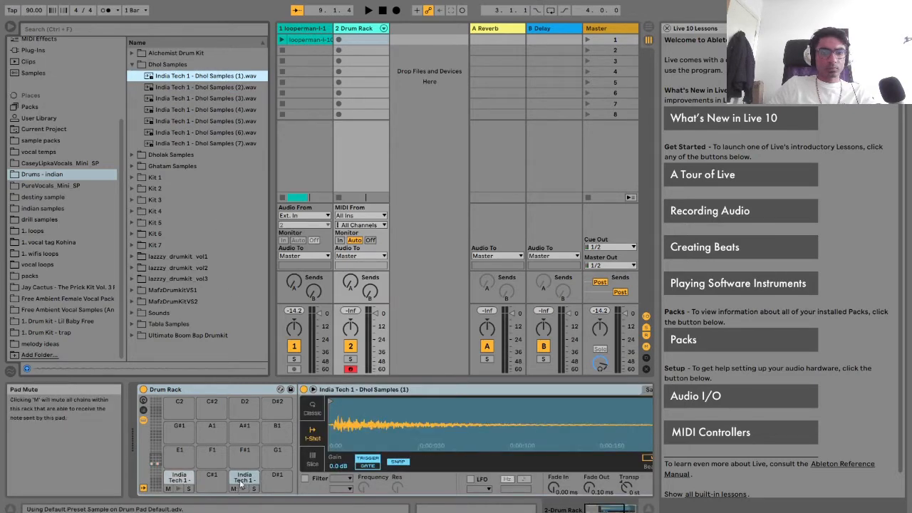
Create a one-bar MIDI clip in the Drum Rack track's first slot and audition both dhol sounds with playback started.
double_click(362, 39)
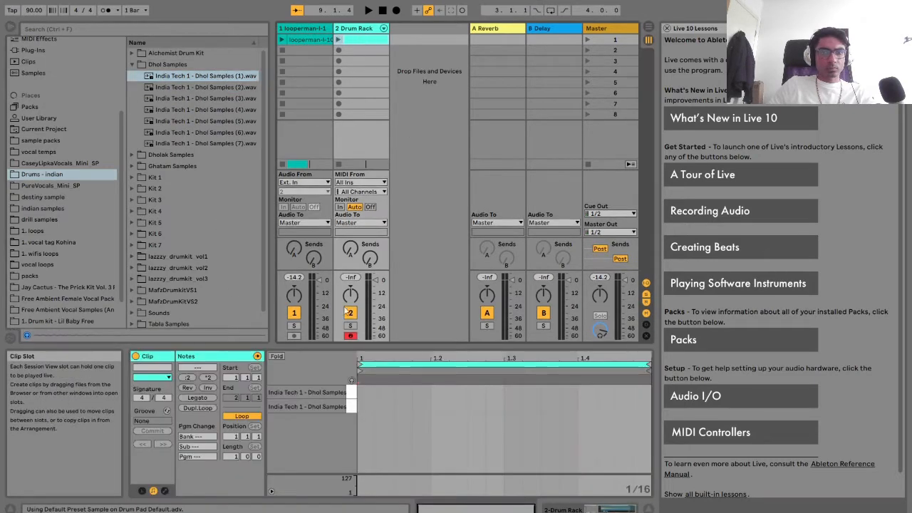
click(350, 382)
click(351, 404)
click(351, 395)
key(space)
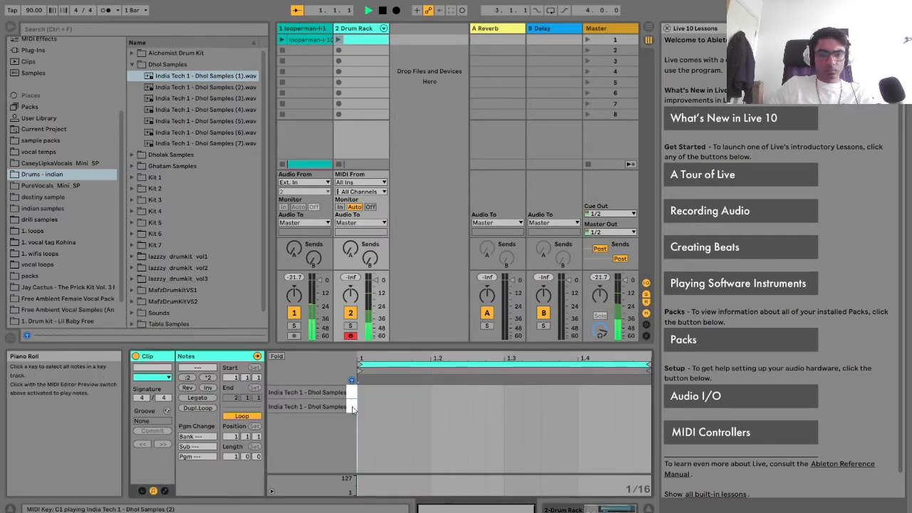
In the Arrangement View, paste the one-bar dhol pattern repeatedly to fill the four-bar Drum Rack clip.
key(Tab)
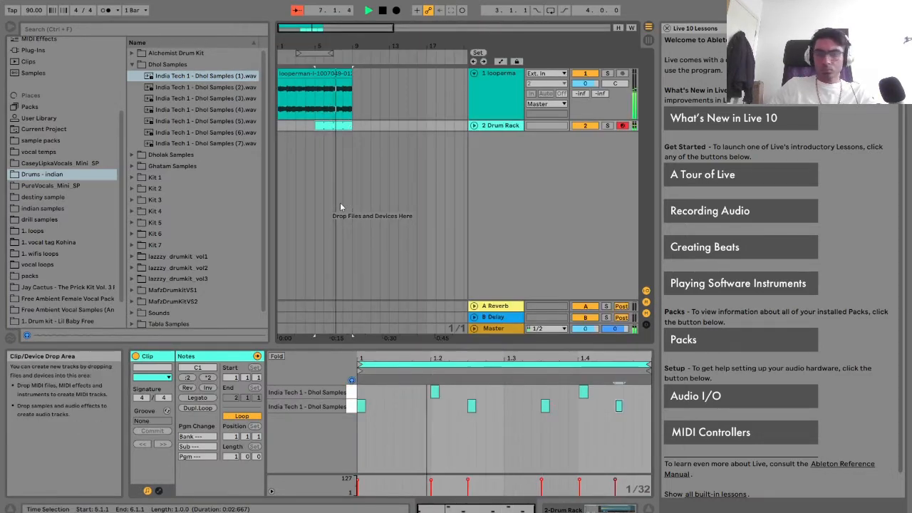
click(301, 393)
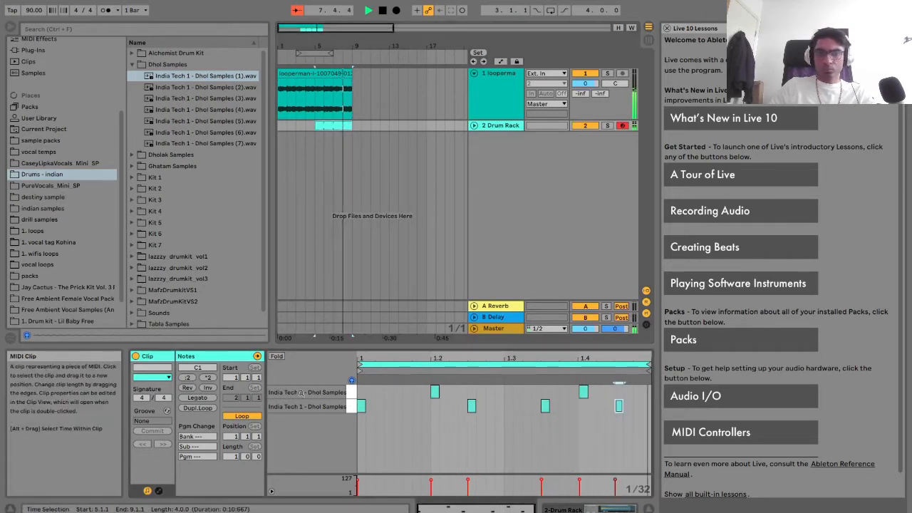
key(ctrl+v)
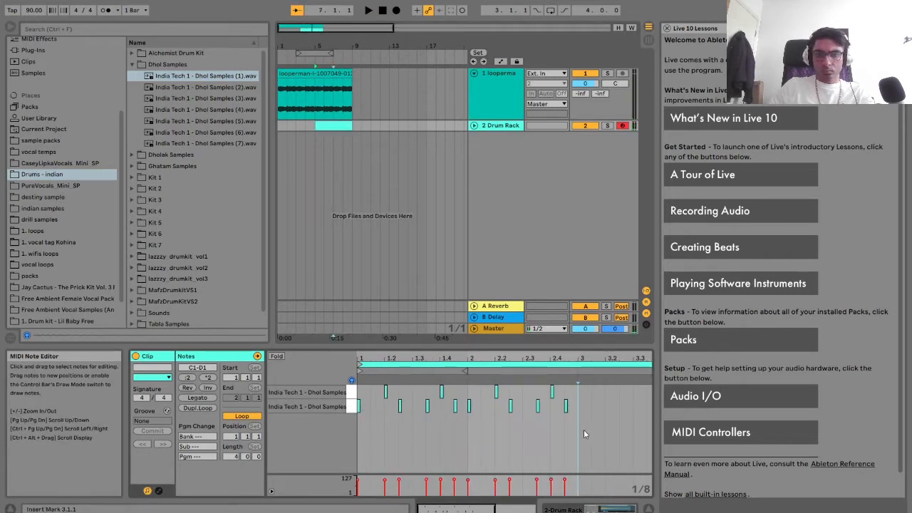
key(ctrl+v)
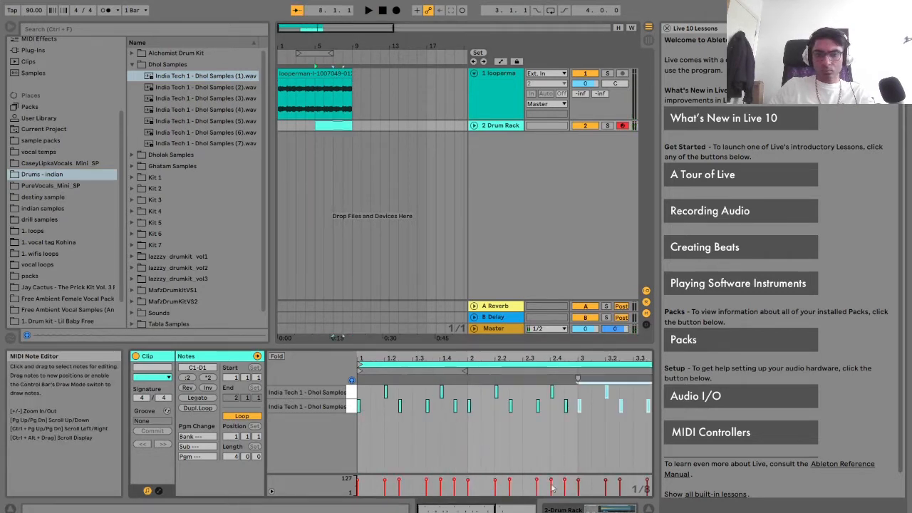
key(space)
click(577, 434)
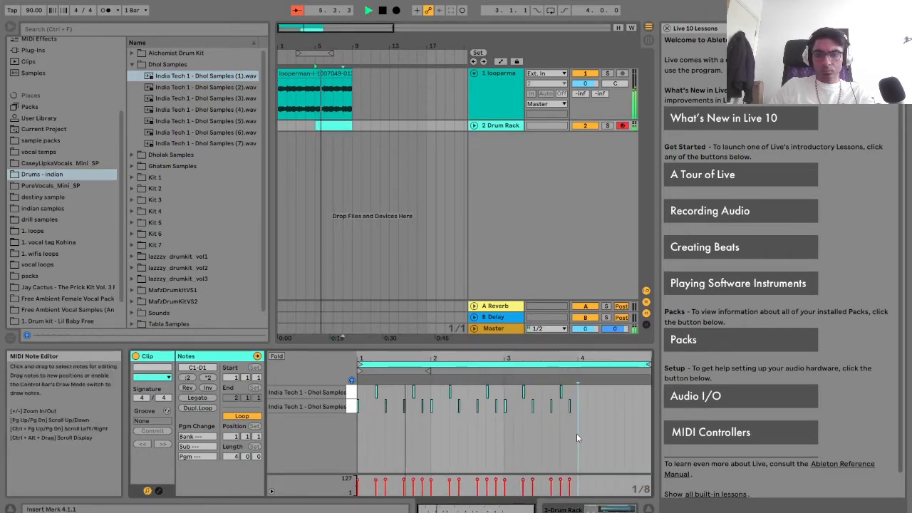
key(ctrl+v)
Add an extra D1 dhol hit at 4.2.2 in the fourth bar and play the passage back.
click(573, 452)
scroll(520, 428, up, 5)
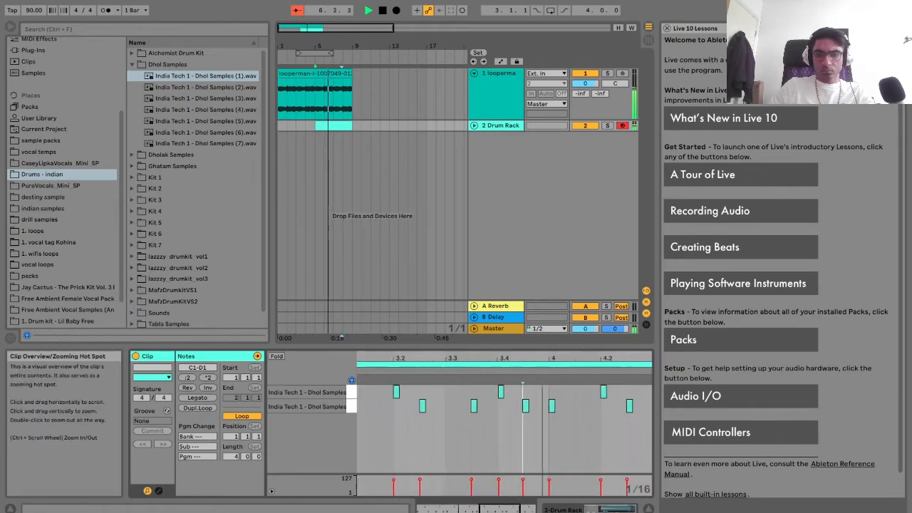
key(space)
click(471, 391)
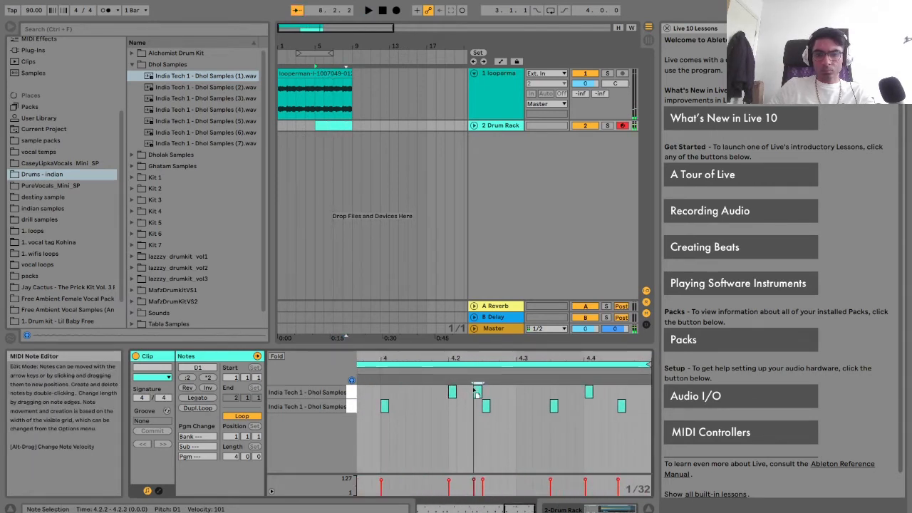
click(383, 372)
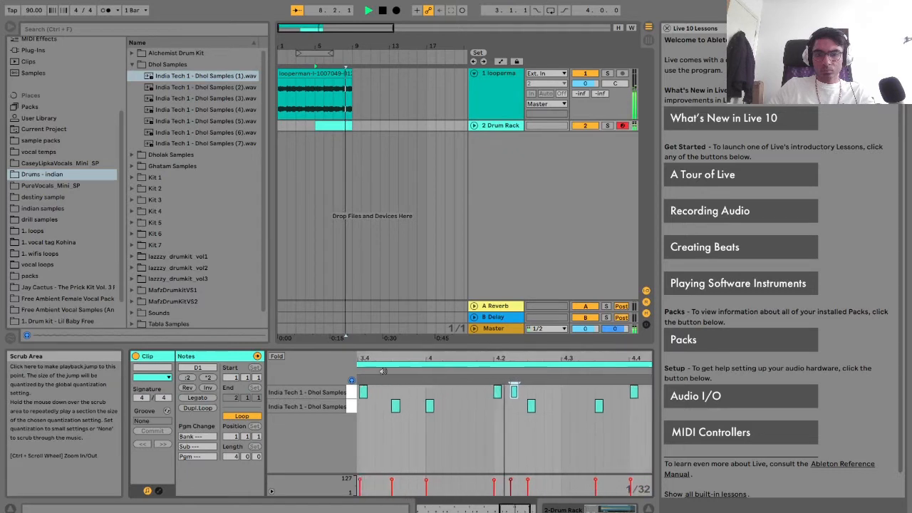
key(space)
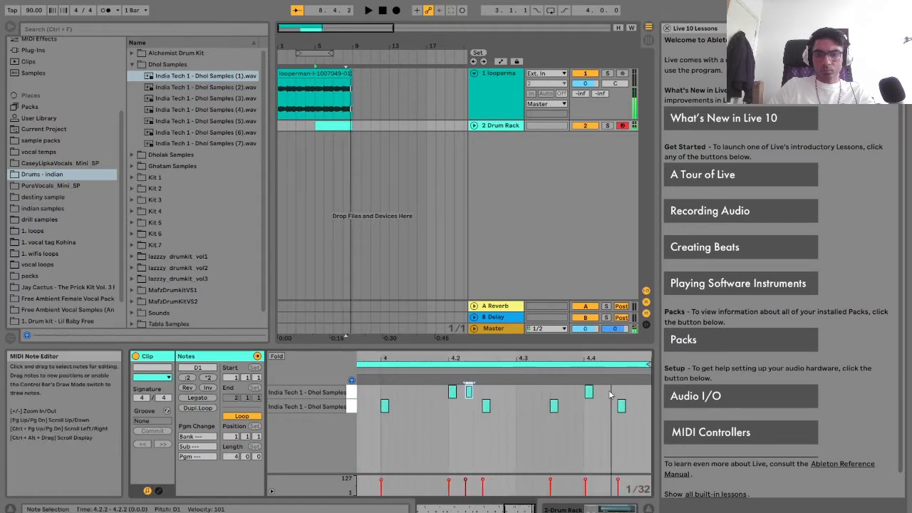
Add another D1 dhol hit just after beat 4.4 and play the pattern with the melody loop.
scroll(611, 395, up, 3)
double_click(611, 390)
key(space)
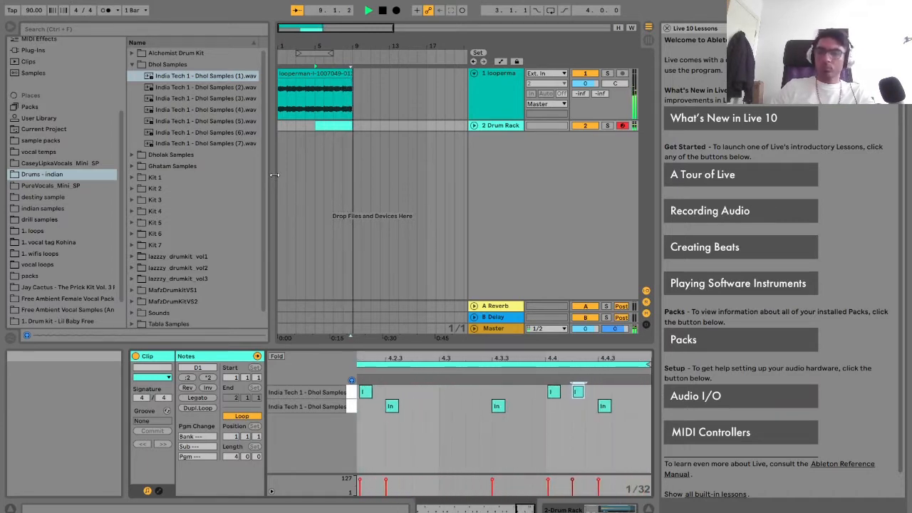
key(space)
key(space)
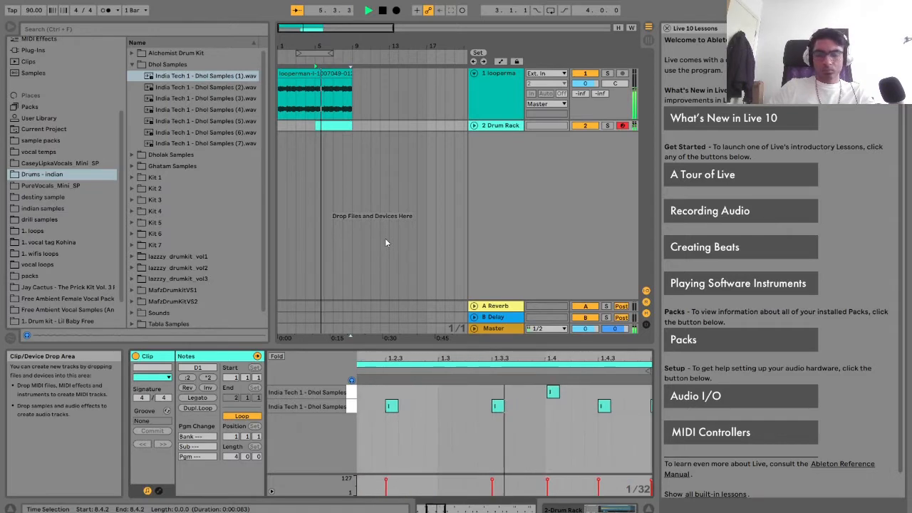
key(space)
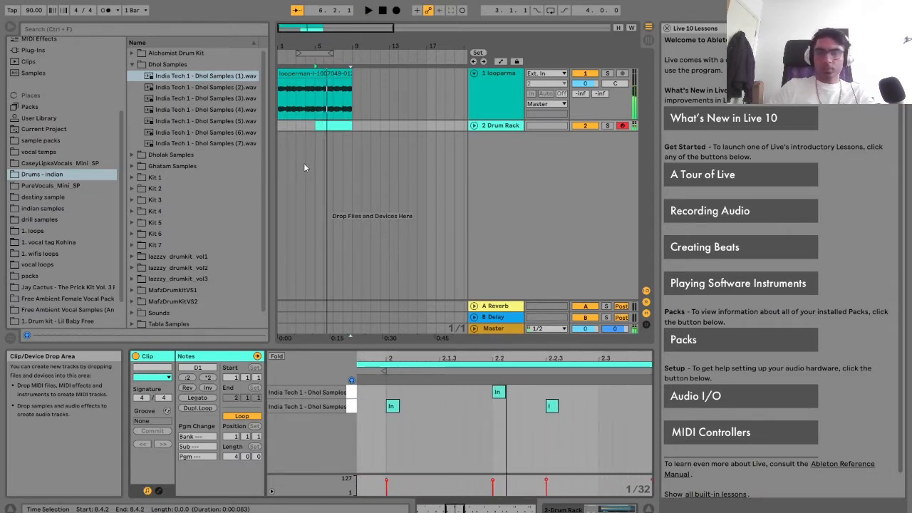
Unfold the Drum Rack track and duplicate its four-bar dhol clip along the arrangement up to bar 17.
click(304, 167)
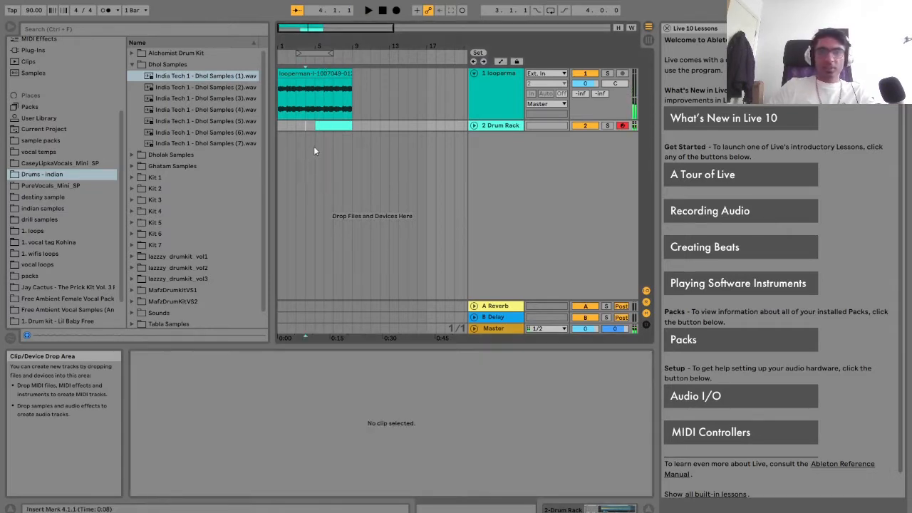
click(474, 125)
click(343, 124)
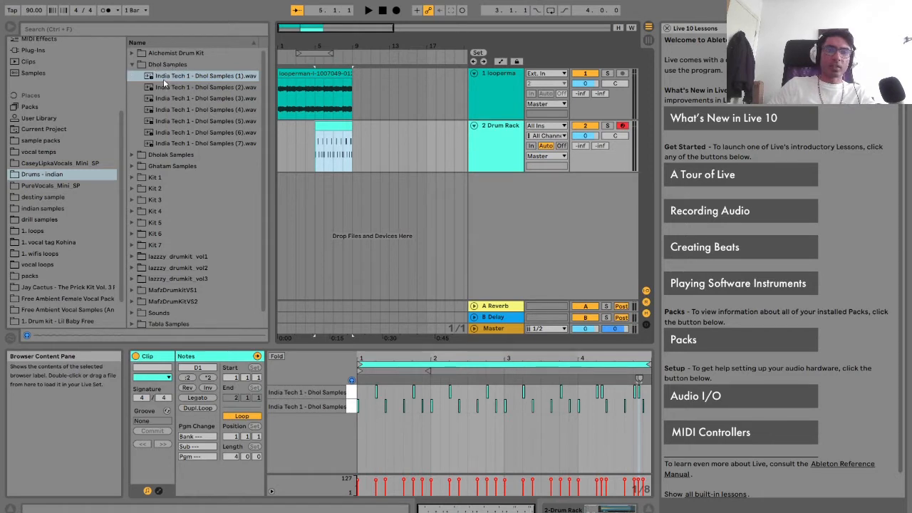
click(327, 207)
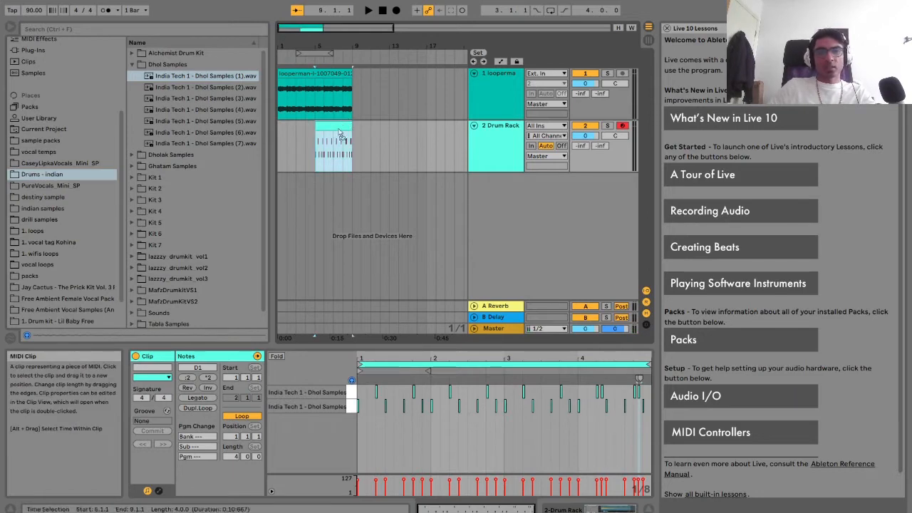
mouse_move(315, 132)
mouse_down()
mouse_move(280, 133)
mouse_move(306, 131)
mouse_up()
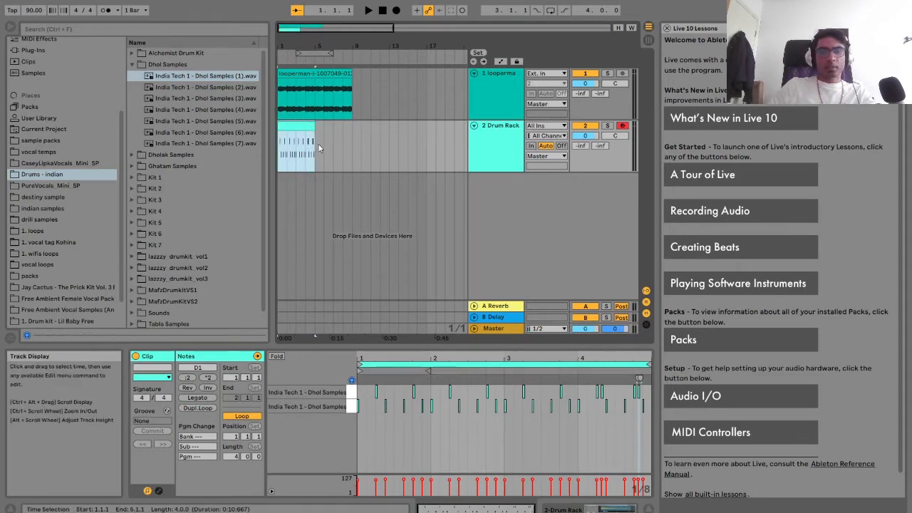
key(ctrl+d)
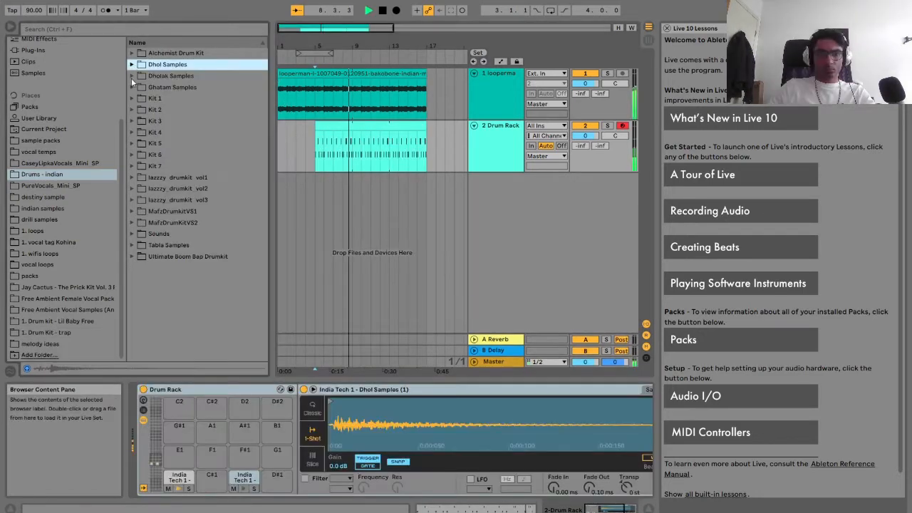
Load India Tech 1 - Dholak Samples (1) onto Drum Rack pad G1 and open the drum clip starting at bar 9.
click(213, 87)
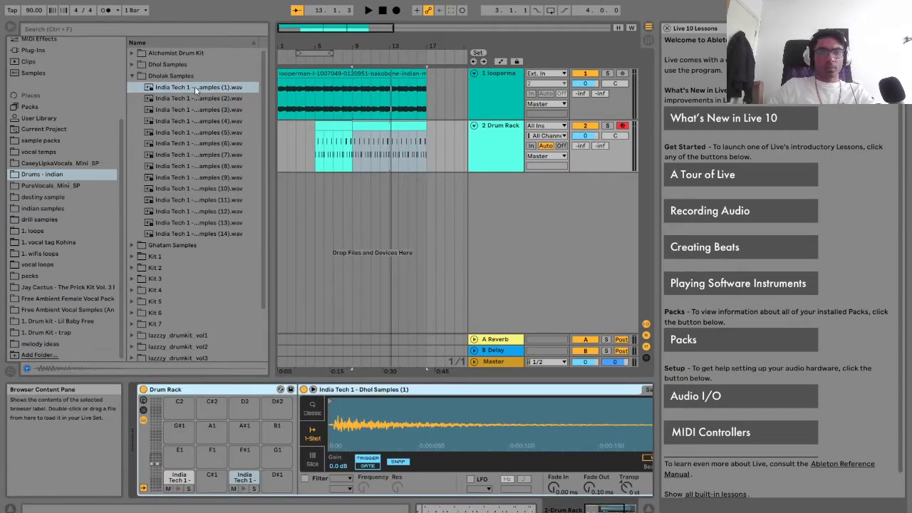
click(195, 86)
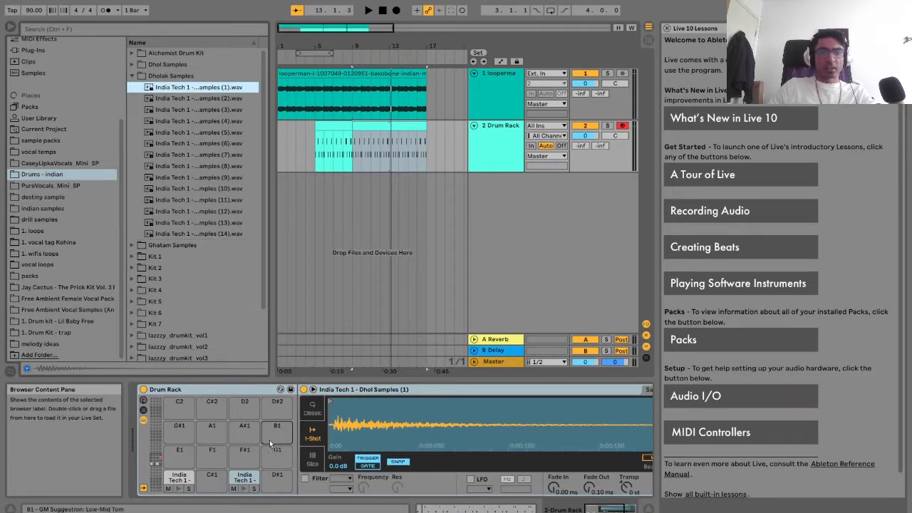
drag(273, 456, 274, 457)
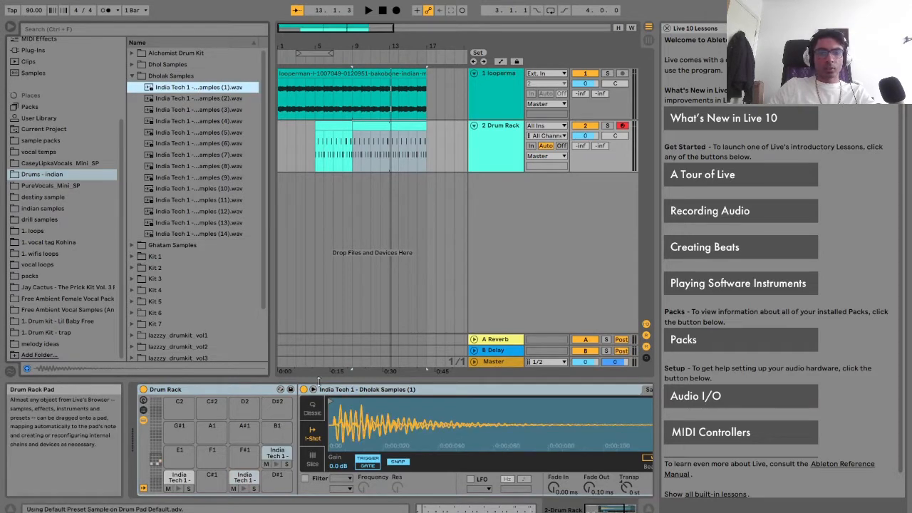
click(409, 129)
double_click(408, 129)
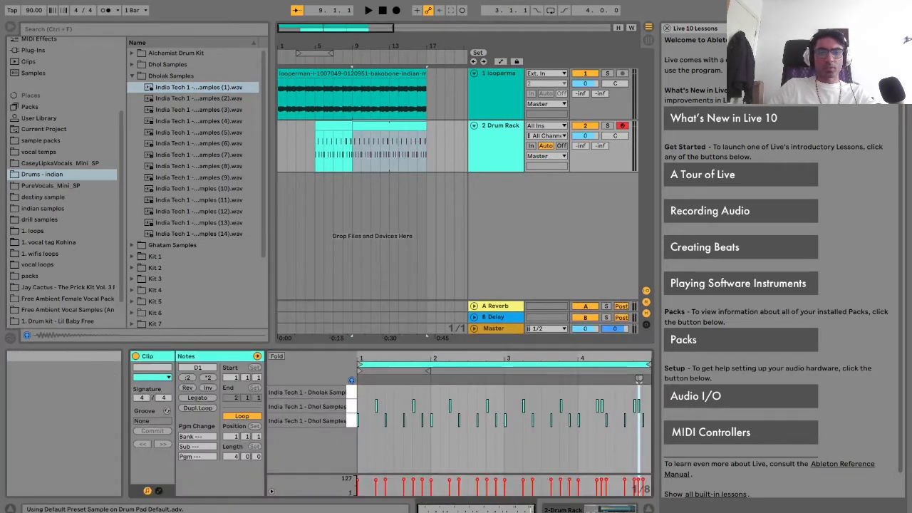
Audition the G1 dholak sample and add dholak hits at 1.1.3 and 1.2.4 in the first bar while the loop plays.
key(space)
click(351, 394)
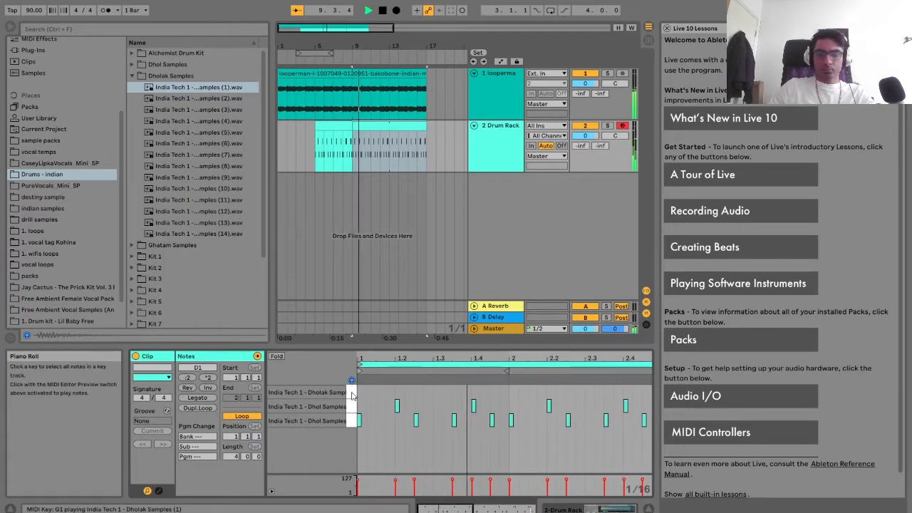
click(489, 414)
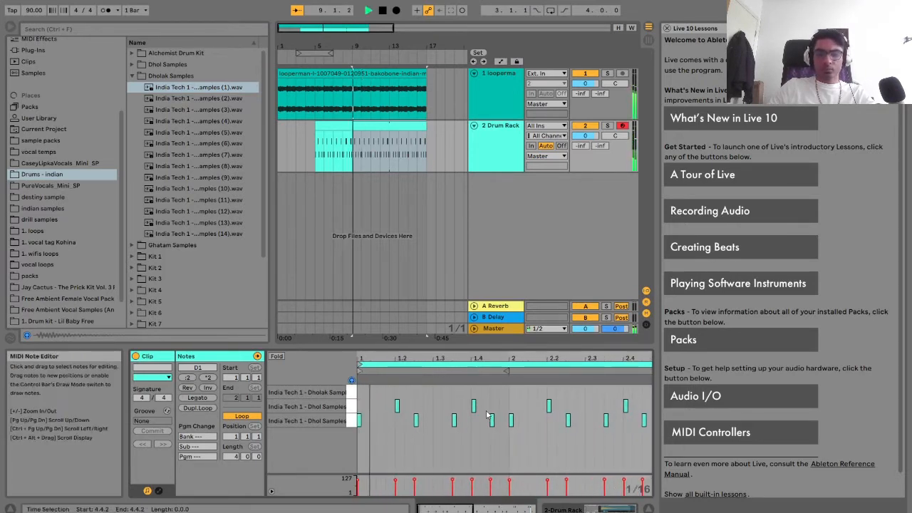
click(432, 390)
double_click(382, 392)
key(space)
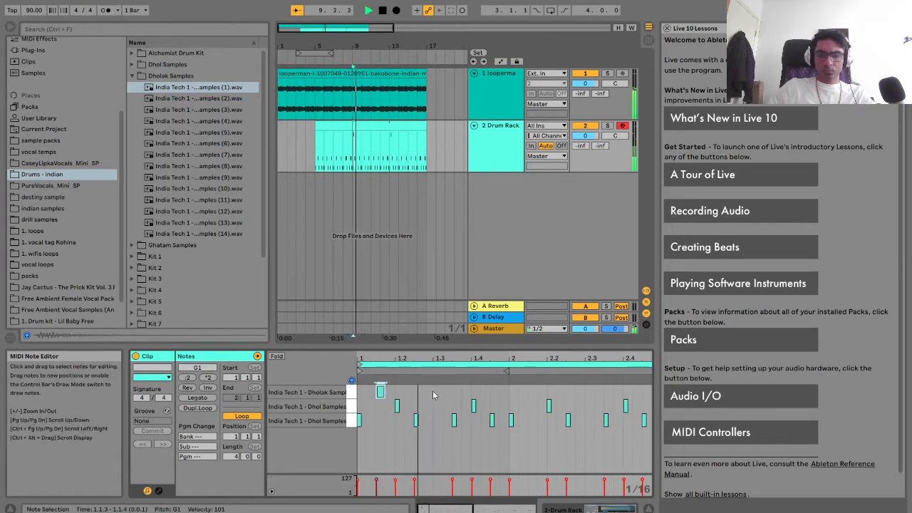
double_click(428, 391)
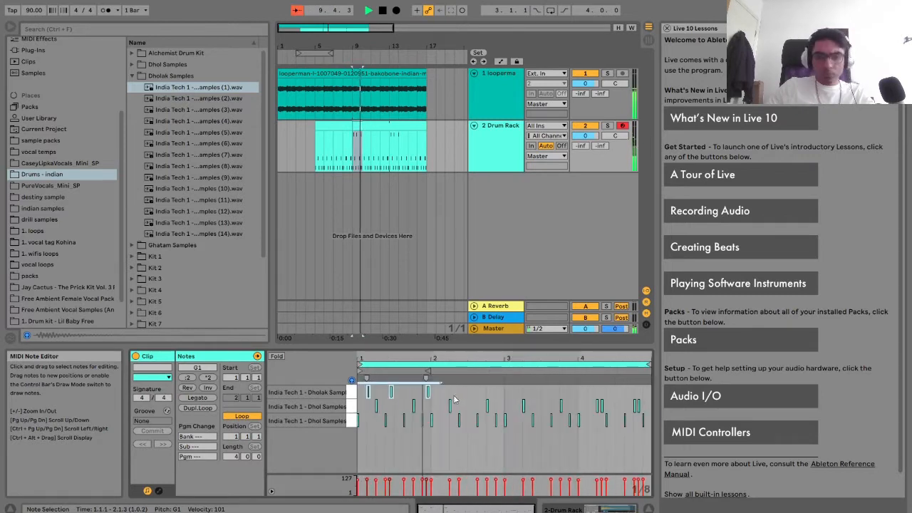
Copy the first bar's dholak hits to start at 2.1.3, then duplicate them to start at 3.1.3.
click(442, 390)
key(ctrl+v)
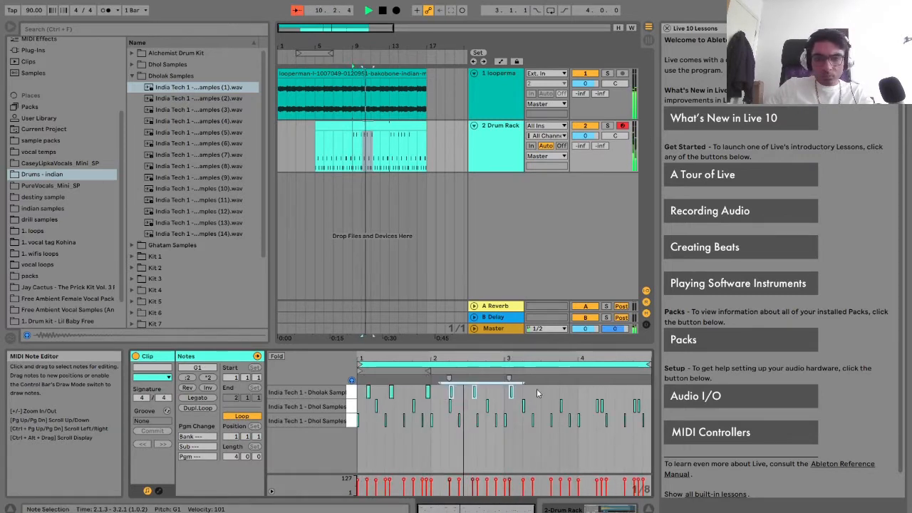
key(Left)
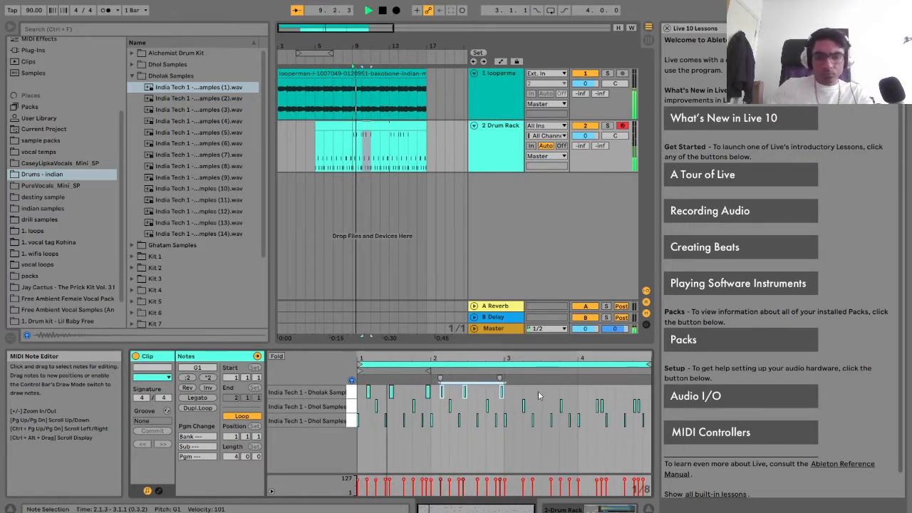
key(space)
key(ctrl+d)
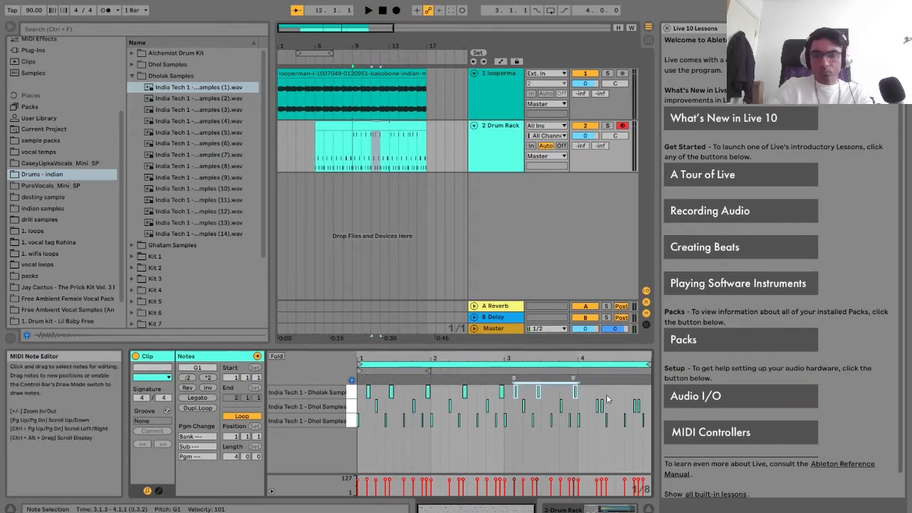
Paste the dholak hits at 4.1.3 in the fourth bar and play the drum clips from bar 9.
click(589, 402)
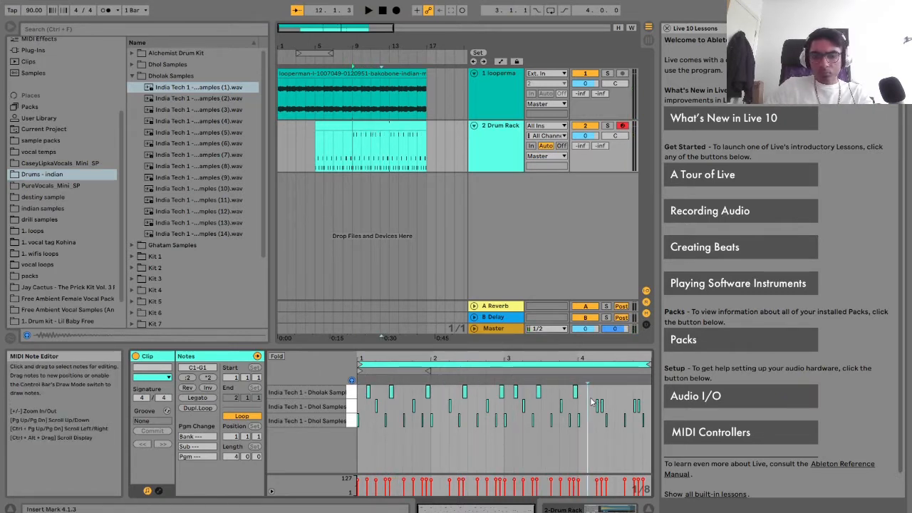
key(ctrl+v)
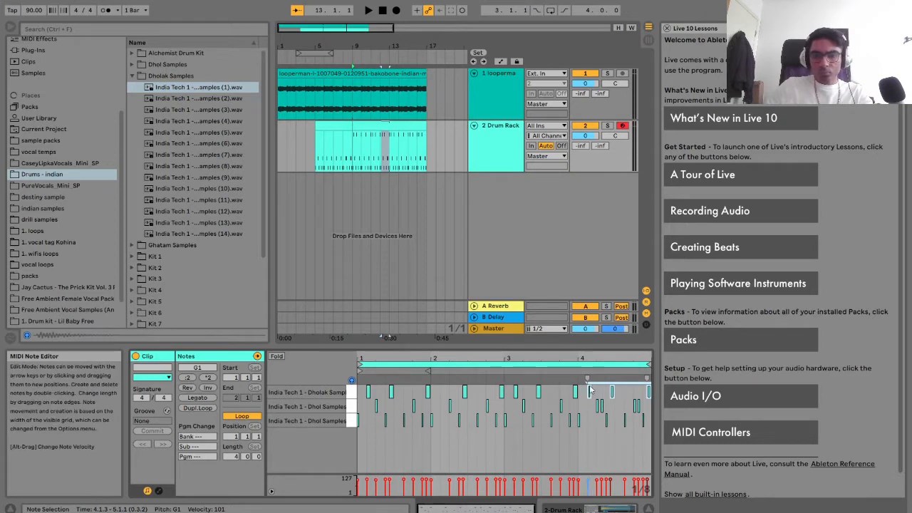
click(589, 395)
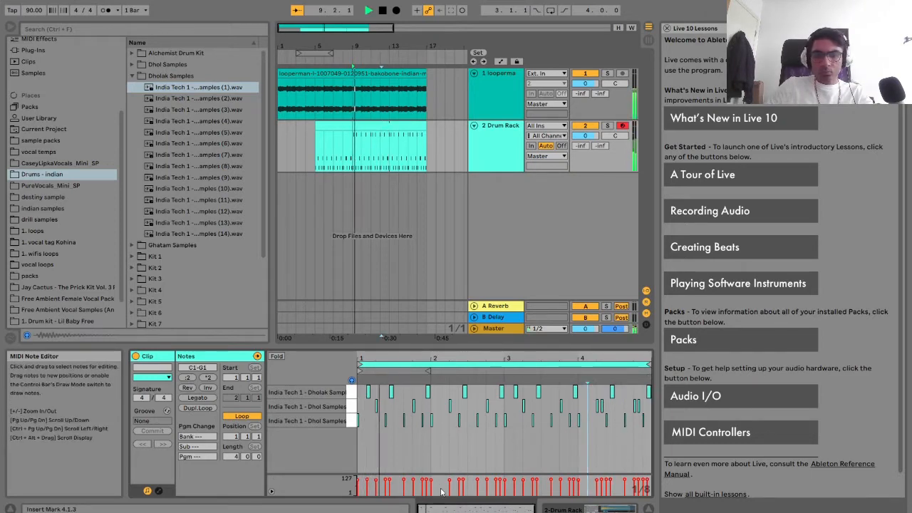
click(411, 162)
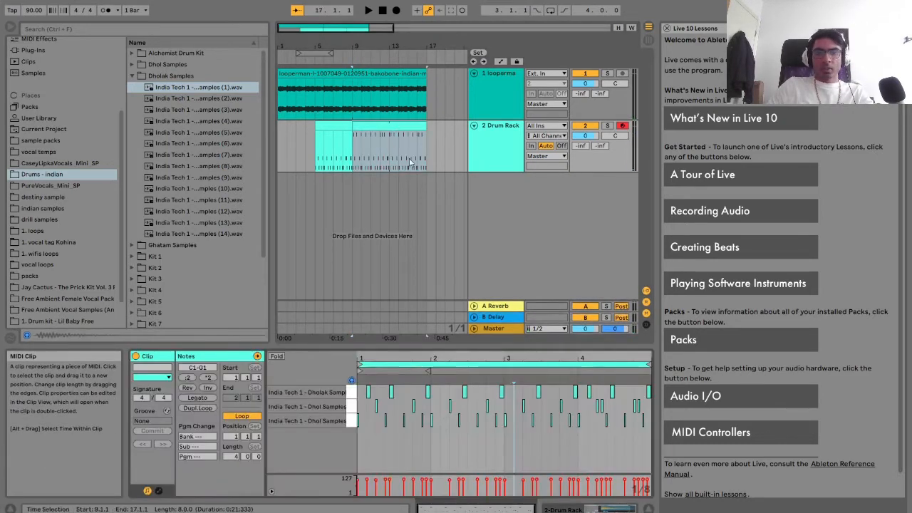
key(space)
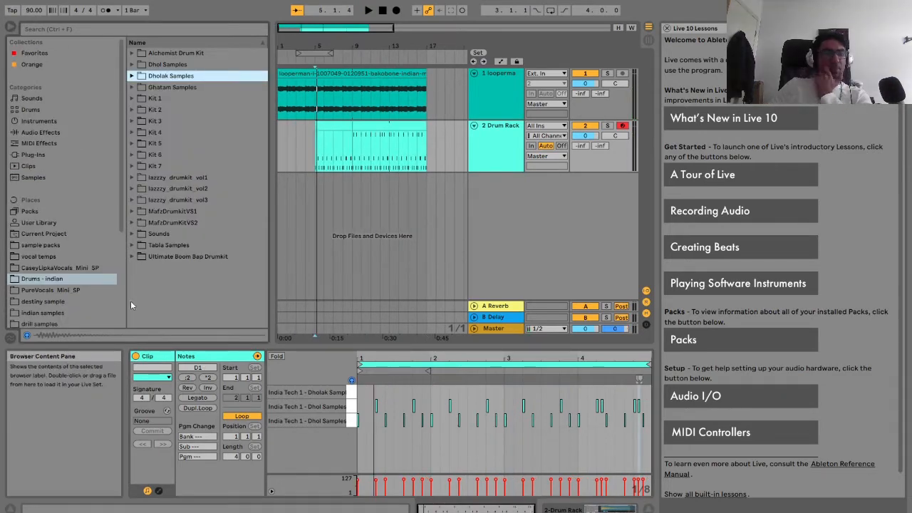
Open the 1. Drum Kit - trap sample folder and unfold the new Drum Rack track holding the snares.
scroll(94, 283, down, 5)
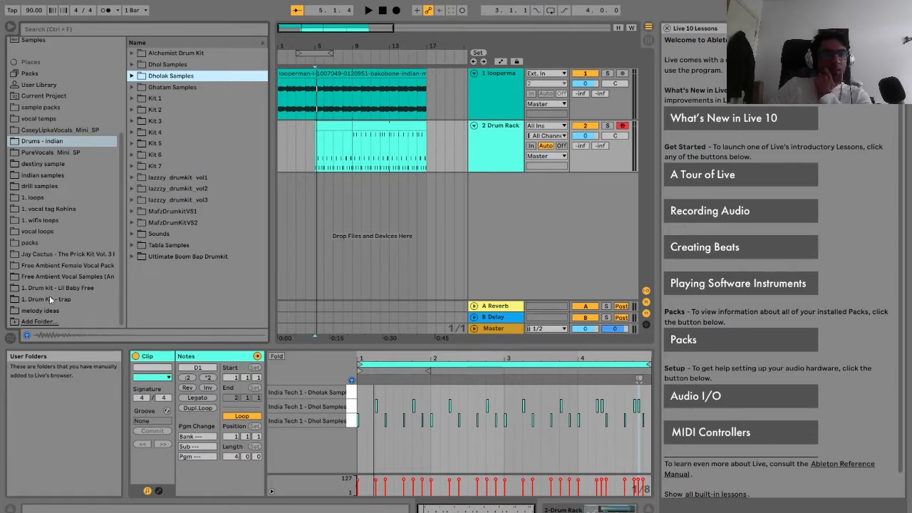
click(49, 296)
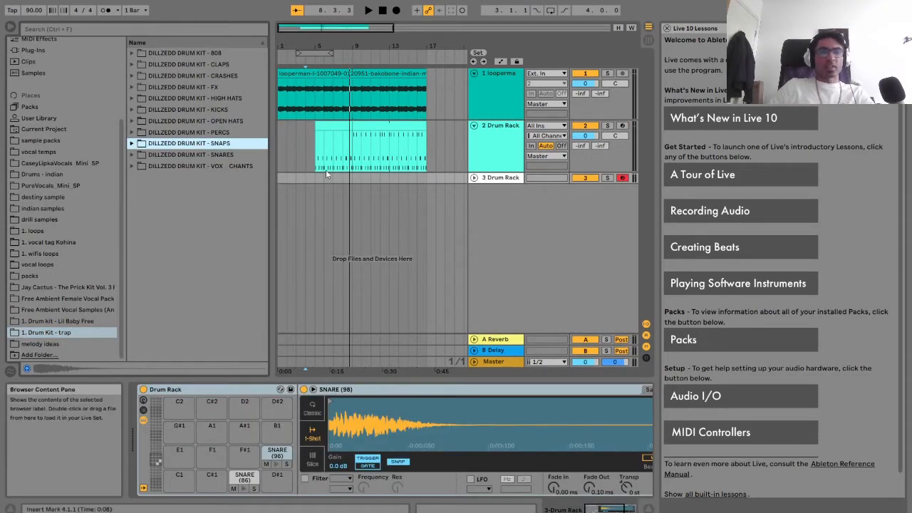
drag(323, 28, 469, 185)
click(474, 178)
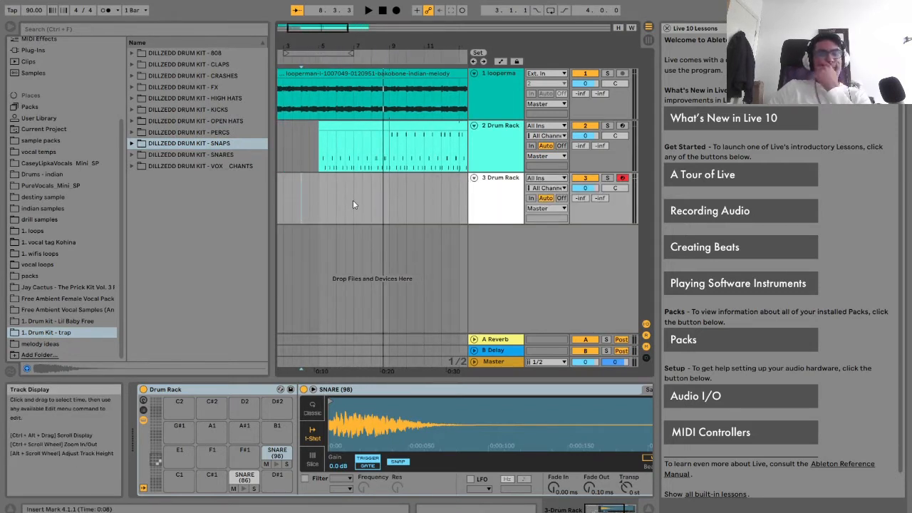
Add a new Simpler track below the Drum Racks and load HIGH HATS (10).wav into it.
scroll(92, 168, up, 2)
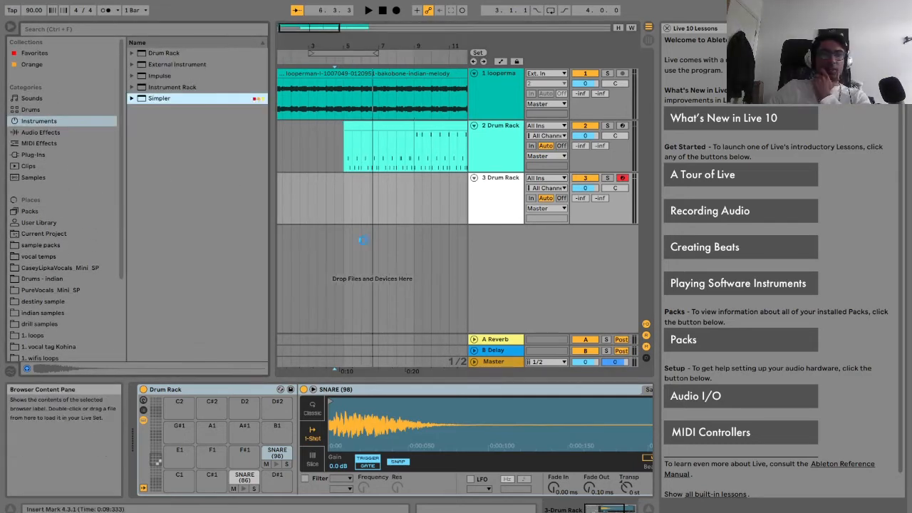
drag(363, 240, 363, 241)
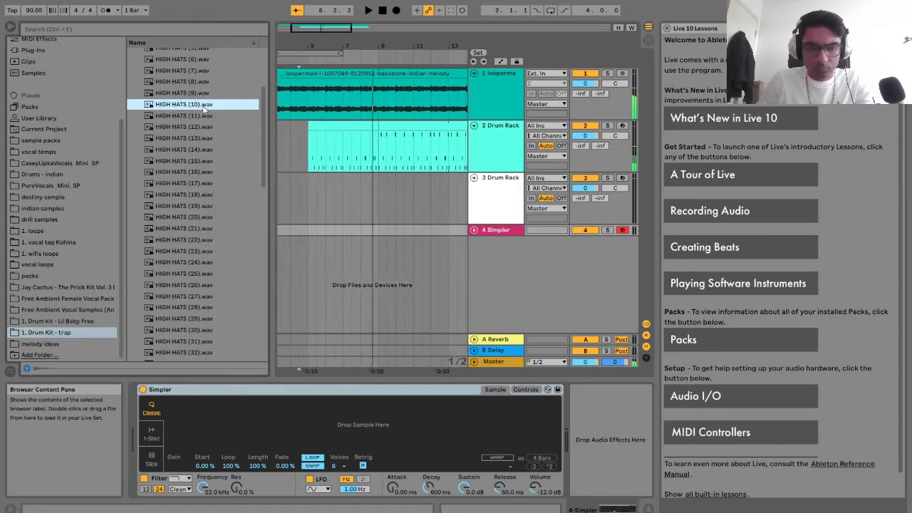
drag(309, 430, 309, 431)
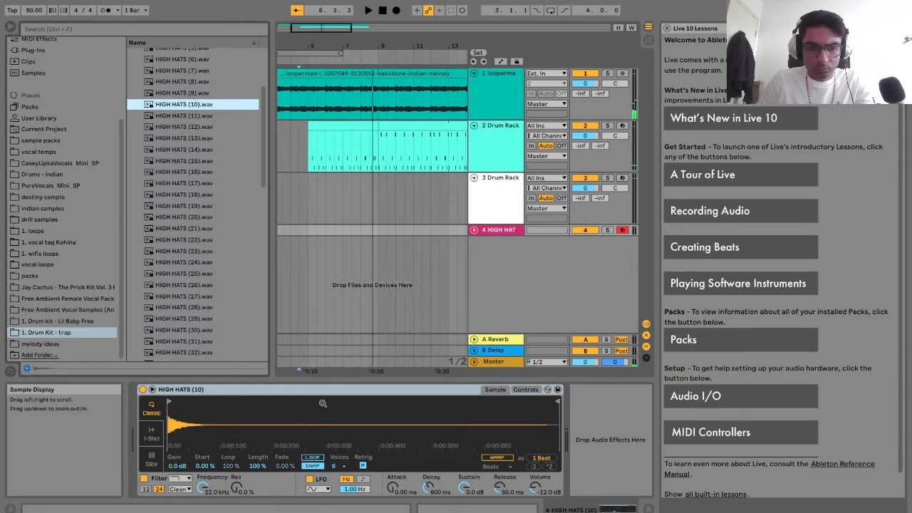
Create a MIDI clip at bar 5 on the high-hat track, set its loop length to 4 bars and extend it to bar 9.
double_click(312, 231)
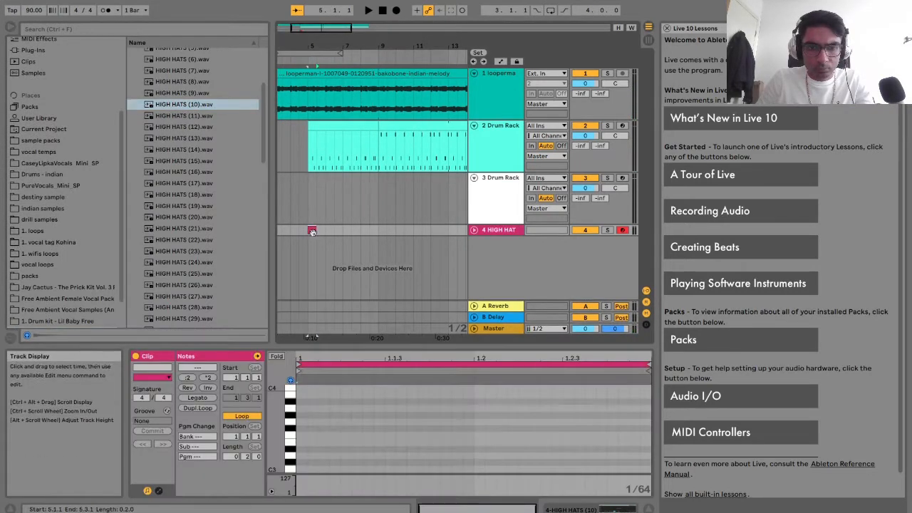
click(235, 457)
text(4)
key(Return)
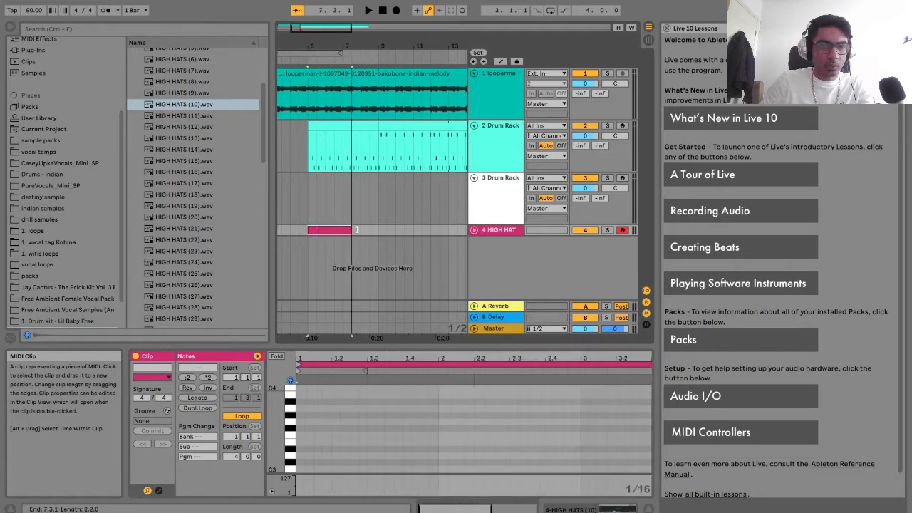
drag(312, 230, 378, 232)
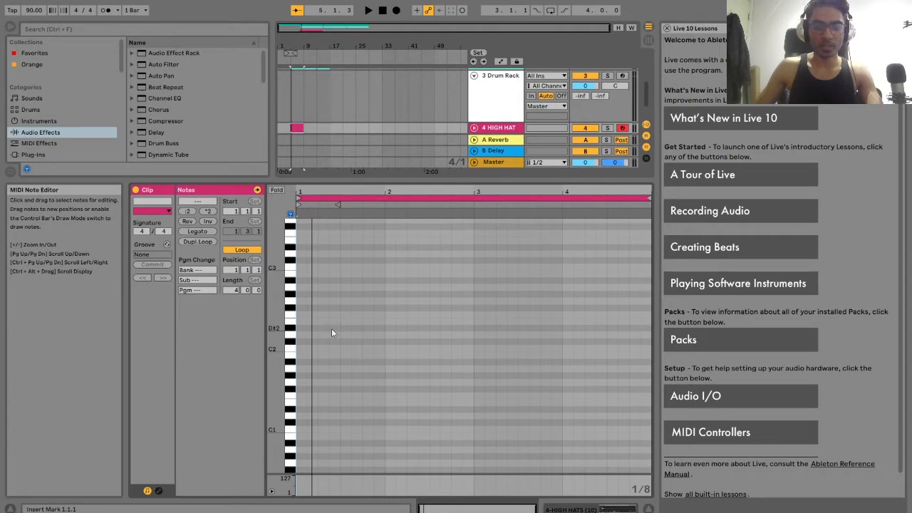
Program A2 hi-hat hits at 1.1.1, 1.1.3, 1.1.4, 1.3.1 and 1.3.2 and play them with the drums.
scroll(314, 292, up, 2)
scroll(306, 260, up, 1)
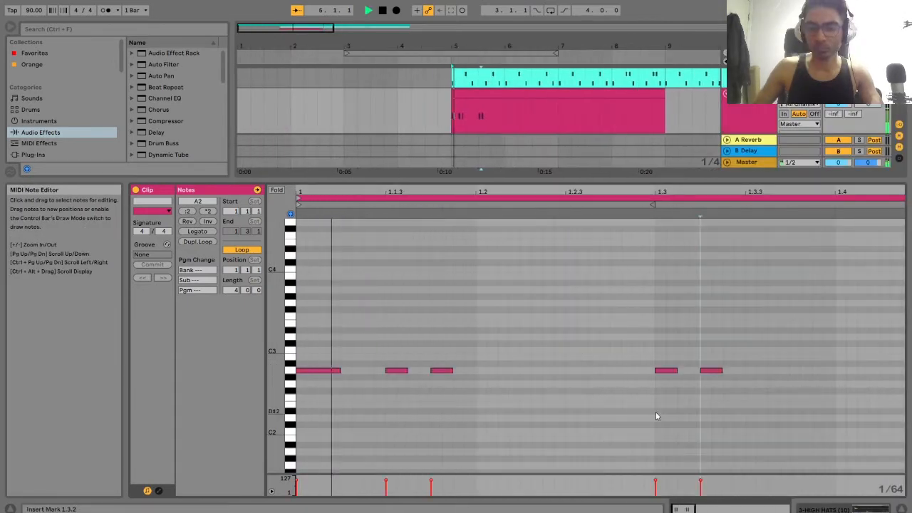
drag(707, 509, 711, 449)
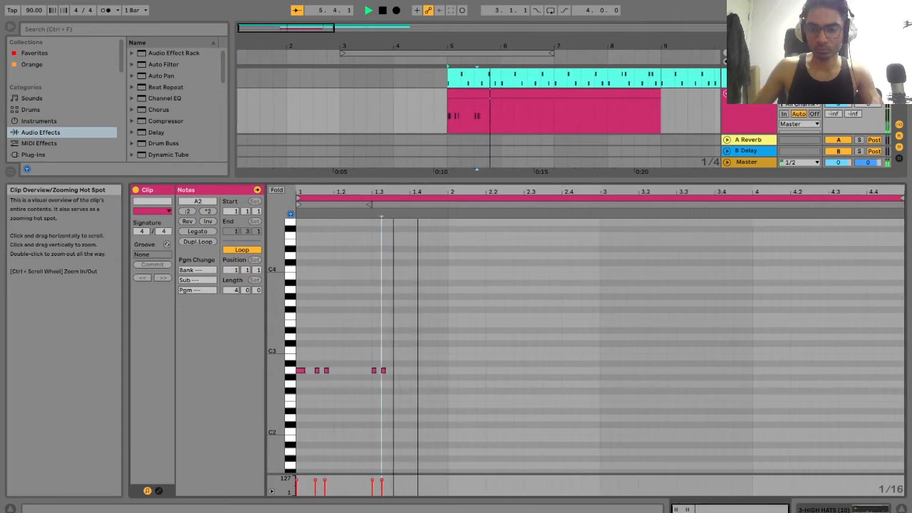
key(space)
Copy the first bar's hi-hat notes to the second bar, starting at 2.1.1.
drag(429, 380, 279, 326)
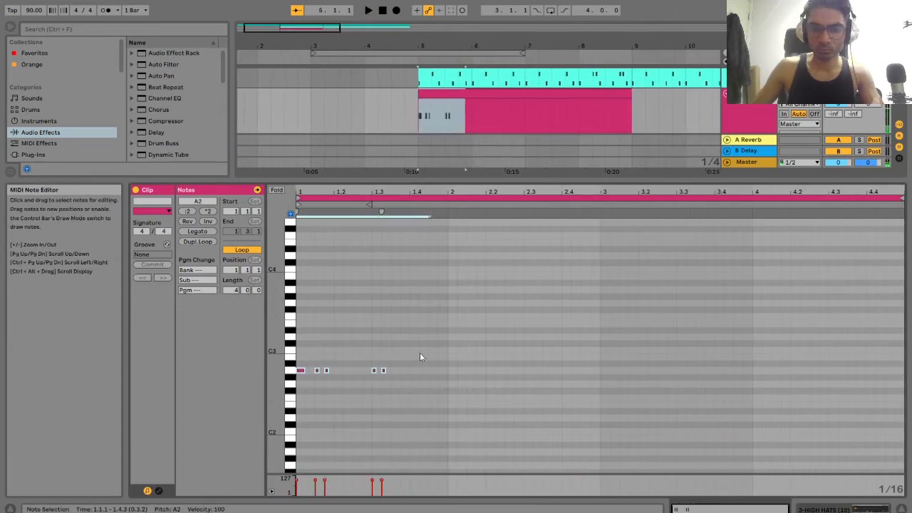
click(441, 370)
key(ctrl+v)
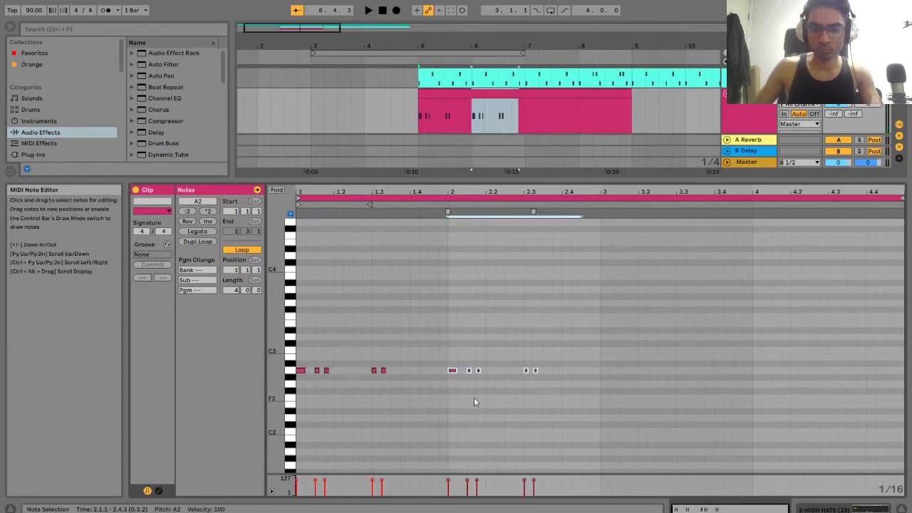
Add a roll of four 1/64 A2 hi-hat notes at 2.2.1 and play the second bar back.
key(space)
mouse_move(731, 508)
mouse_down()
mouse_move(712, 512)
mouse_move(720, 506)
mouse_up()
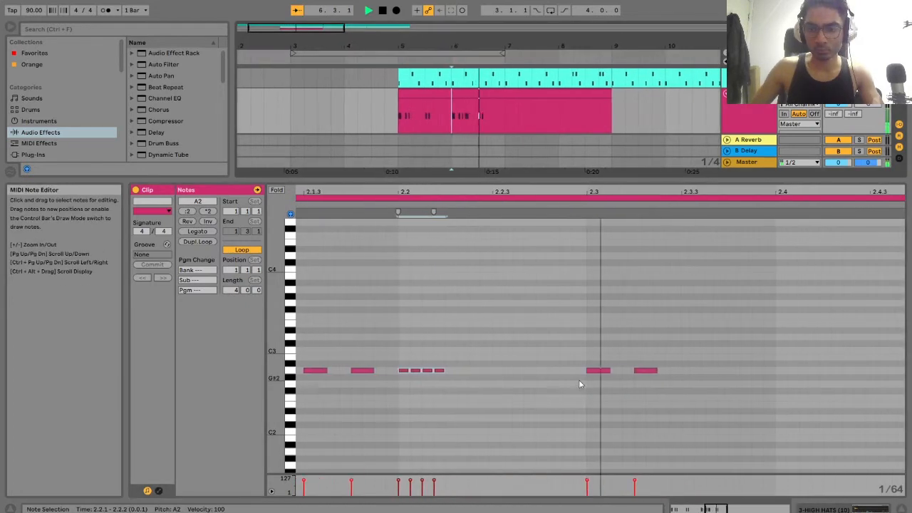
key(space)
key(space)
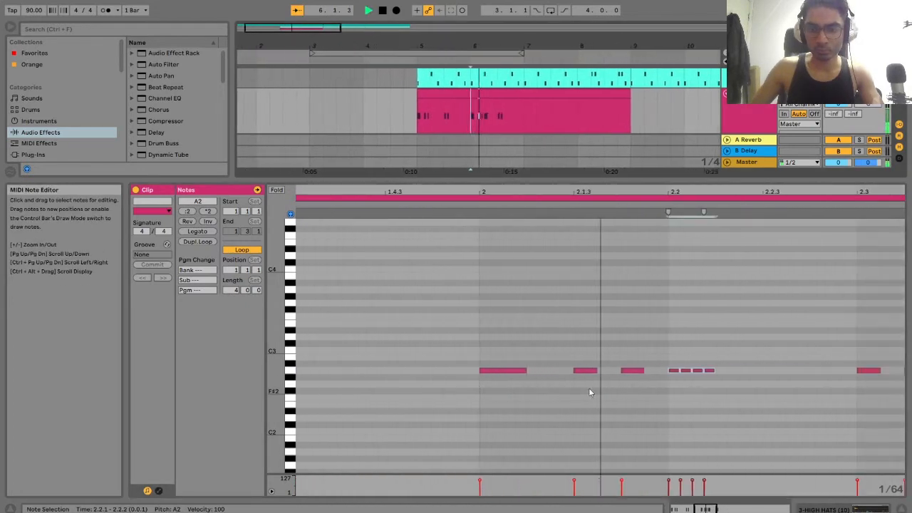
key(space)
Shape the roll at 2.2.1 into a rising velocity ramp, with the first note at 41 and the third at 81, and play it.
click(562, 488)
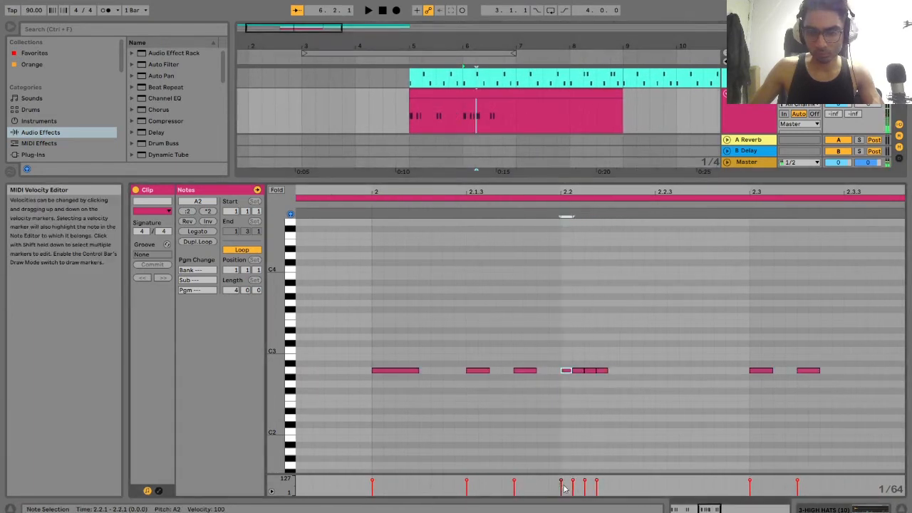
click(576, 486)
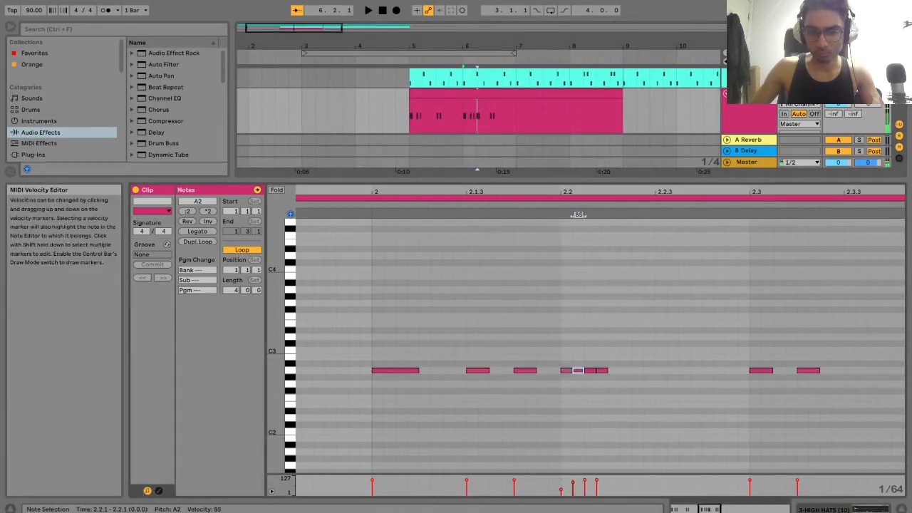
click(587, 484)
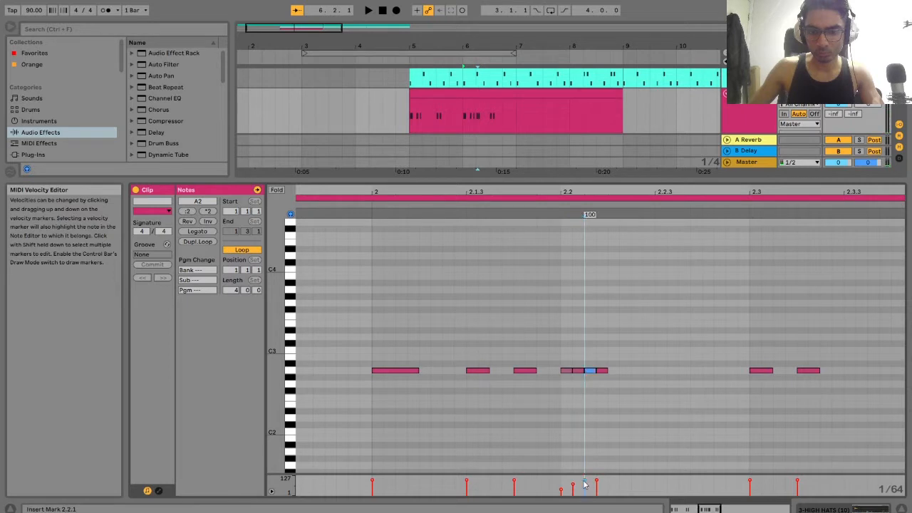
click(585, 485)
key(space)
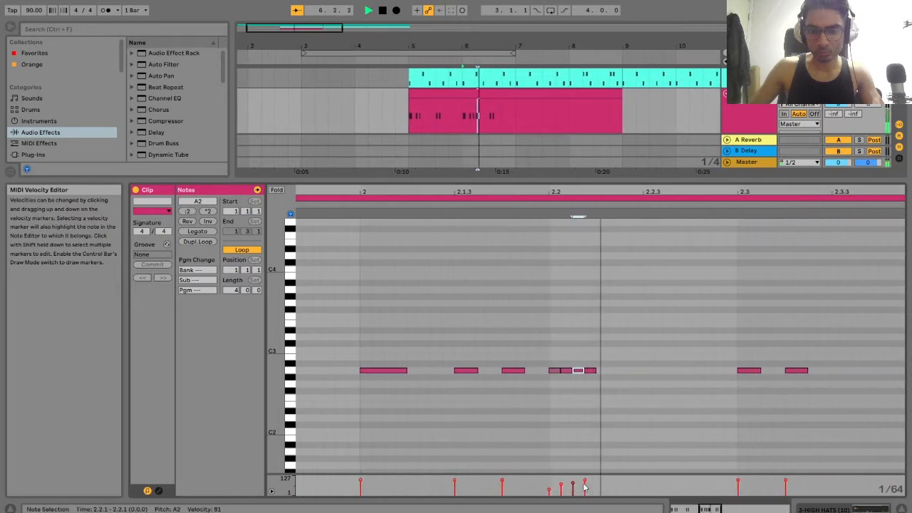
Copy the four-note hi-hat roll from 2.2.1 to 2.4.3 and play the second bar back.
drag(378, 401, 344, 369)
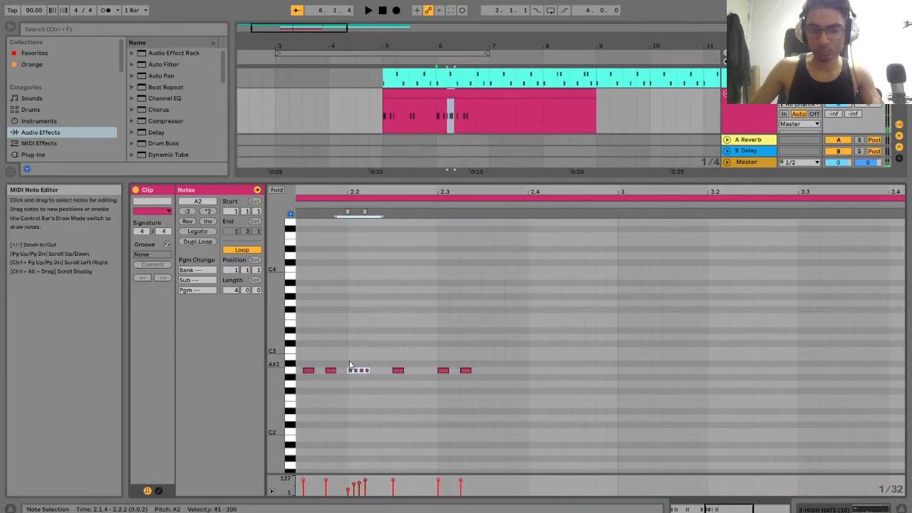
click(563, 365)
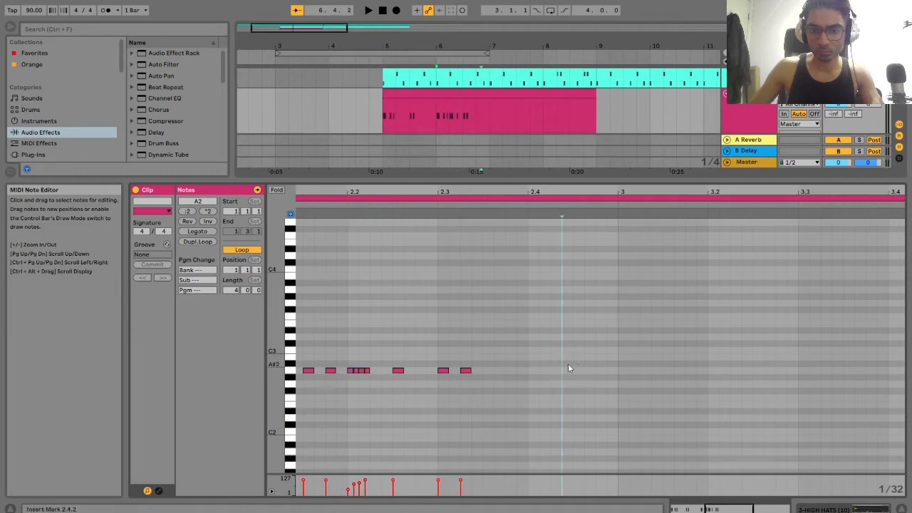
click(571, 362)
key(ctrl+v)
key(space)
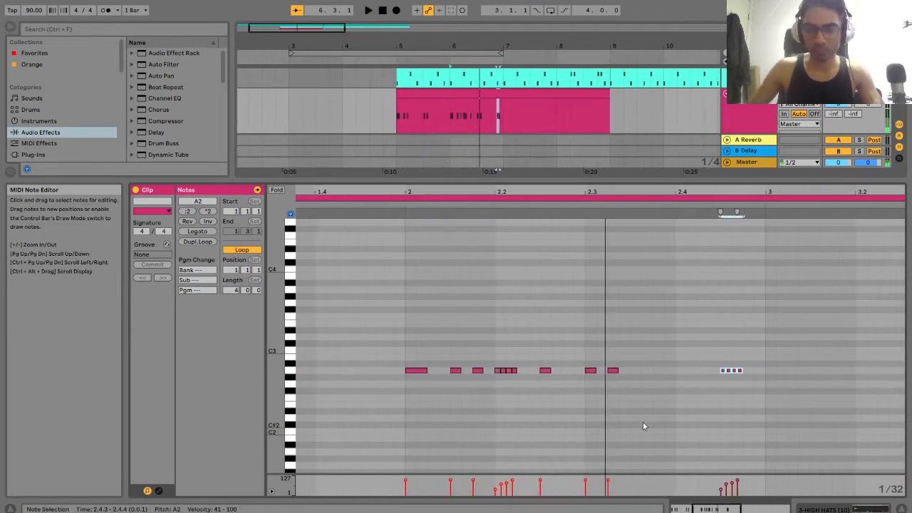
drag(709, 508, 702, 456)
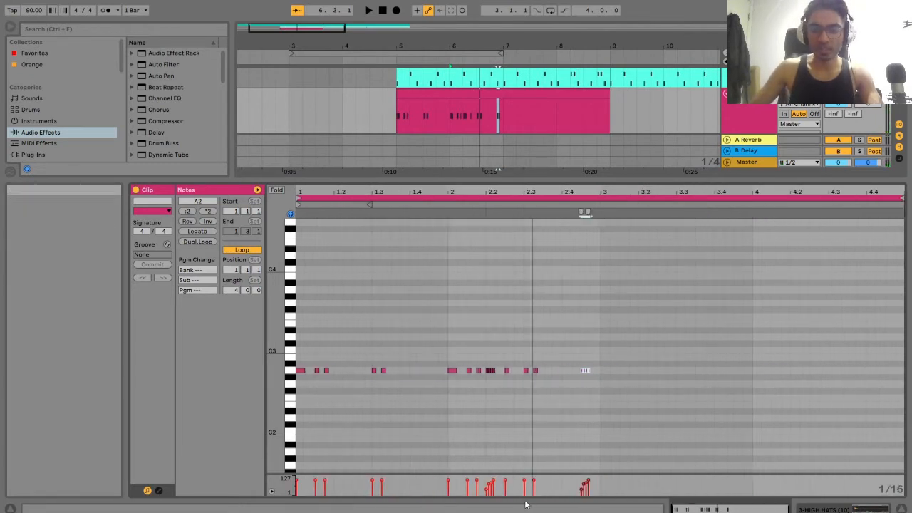
Play the hi-hat clip back with the drums from 5.1.1 and from 6.1.1.
click(389, 131)
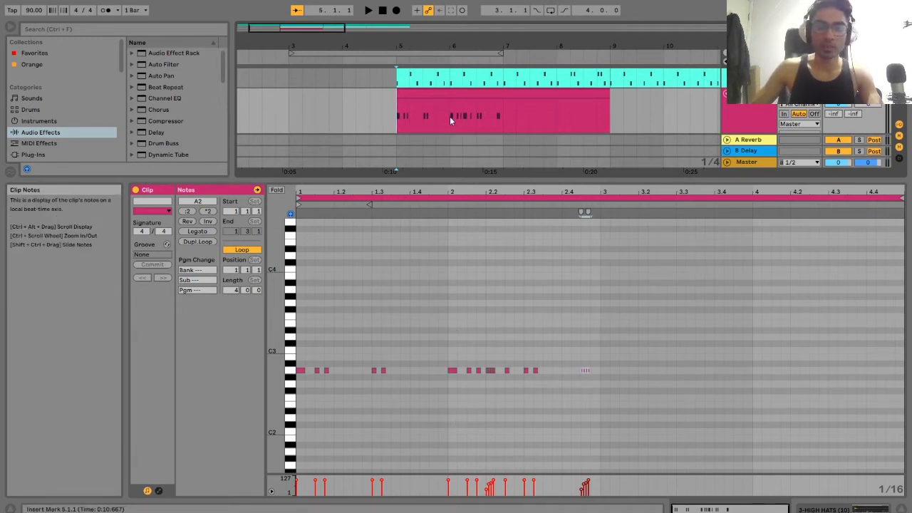
key(ctrl+shift+g)
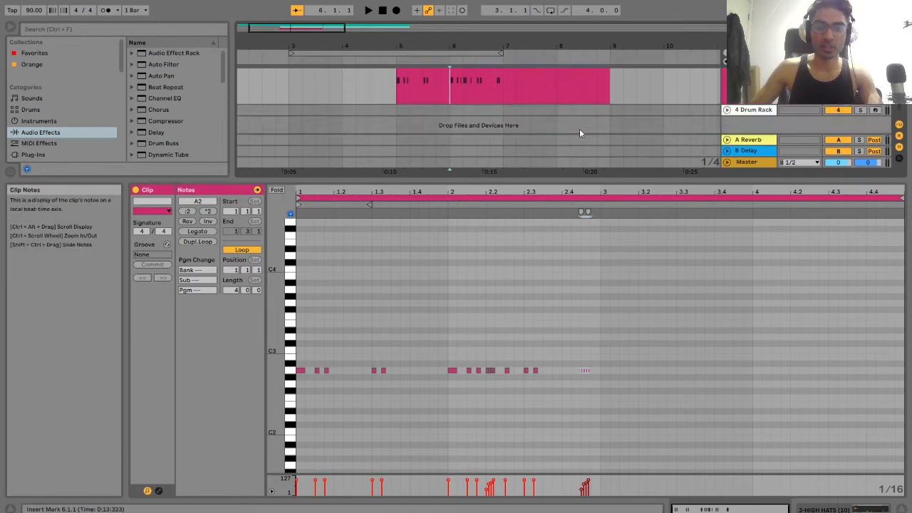
key(ctrl+z)
key(space)
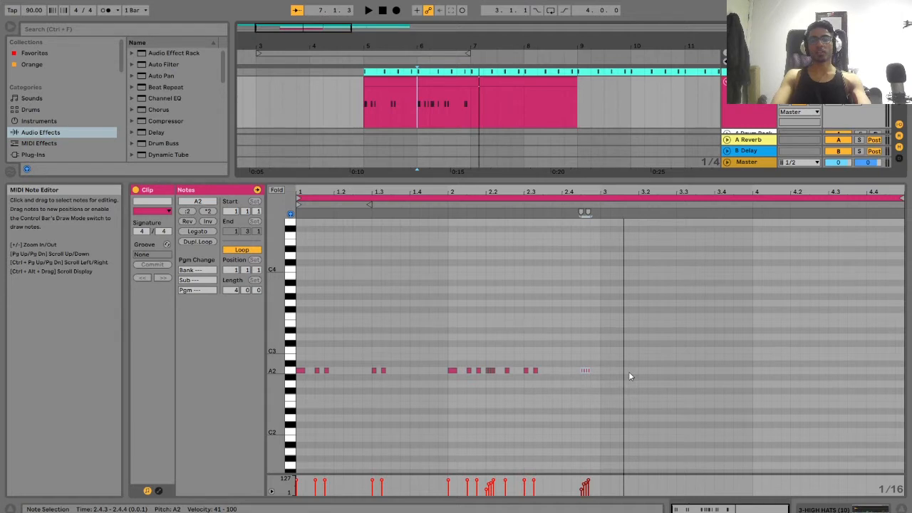
Duplicate all hi-hat notes of bars 1 and 2 into bars 3 and 4 and play the copy from 3.1.1.
drag(594, 397, 298, 306)
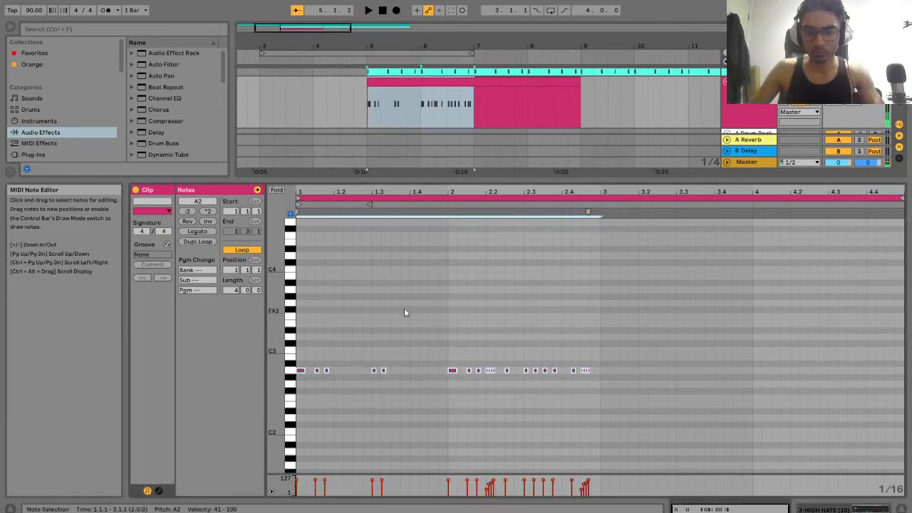
key(ctrl+d)
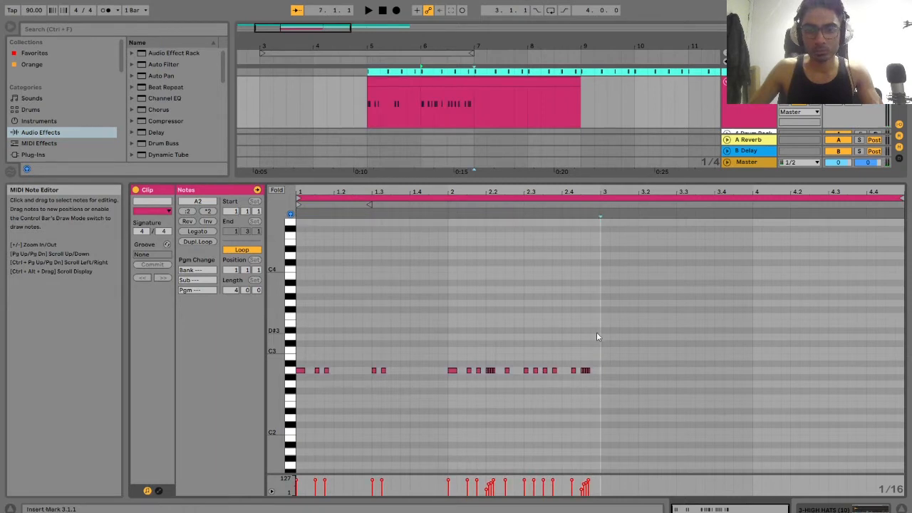
key(space)
click(674, 413)
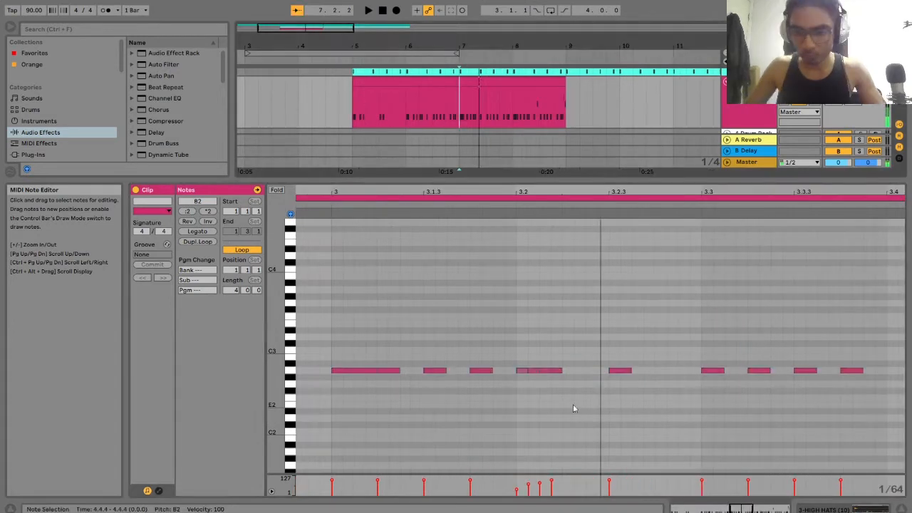
Raise the second note of the hi-hat roll at 3.2.1 to B2 and the third note to C3.
click(573, 405)
click(534, 372)
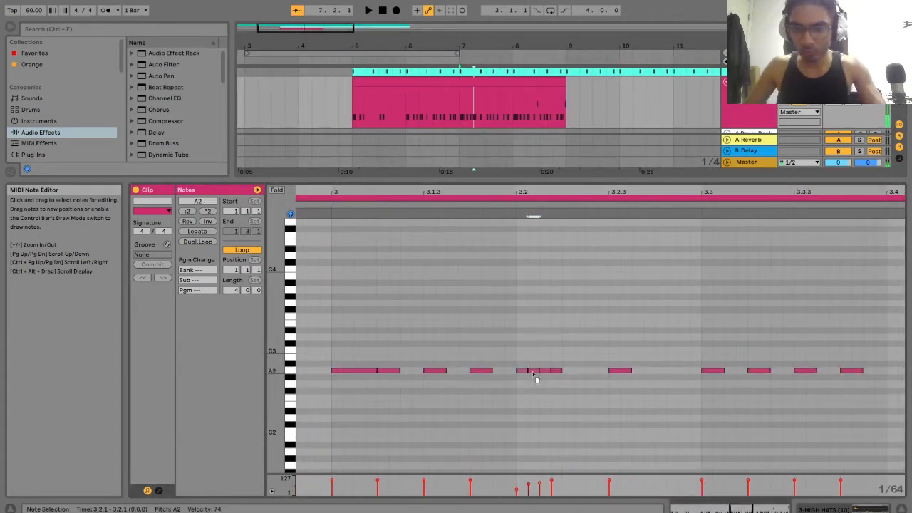
key(Up)
key(Up)
key(Up)
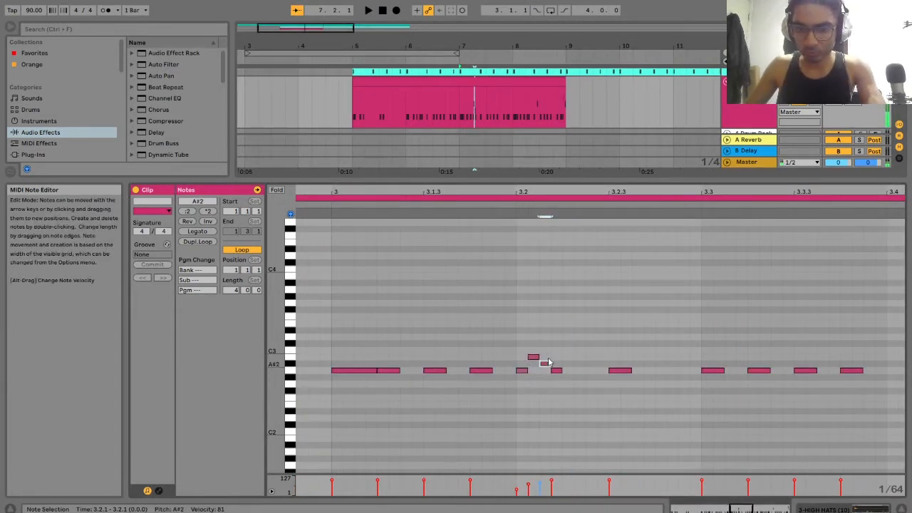
key(Up)
key(Up)
Raise the fourth note of the roll at 3.2.1 to D3 and play the third bar back.
click(555, 371)
key(Up)
key(Up)
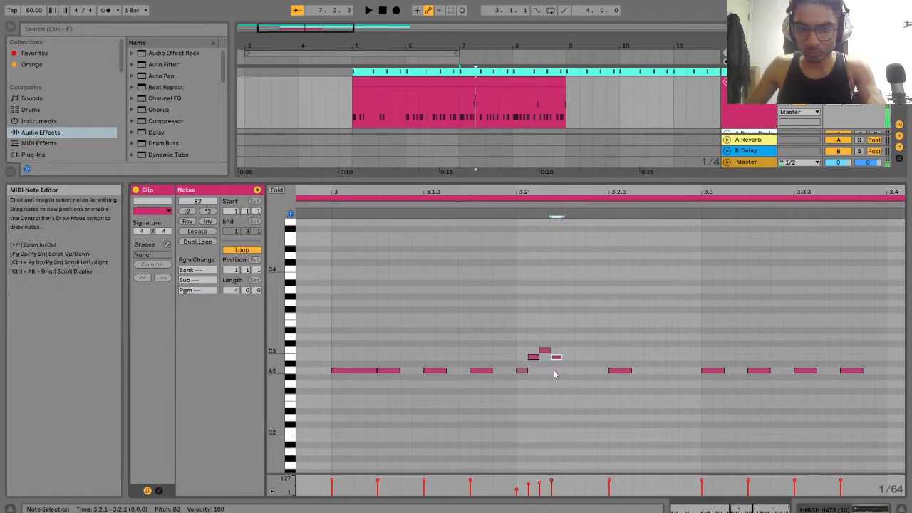
key(Up)
key(space)
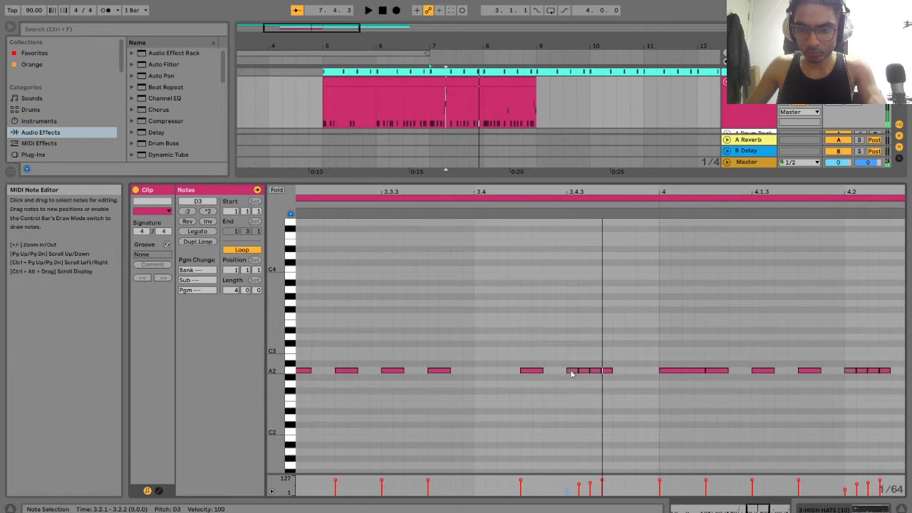
click(701, 423)
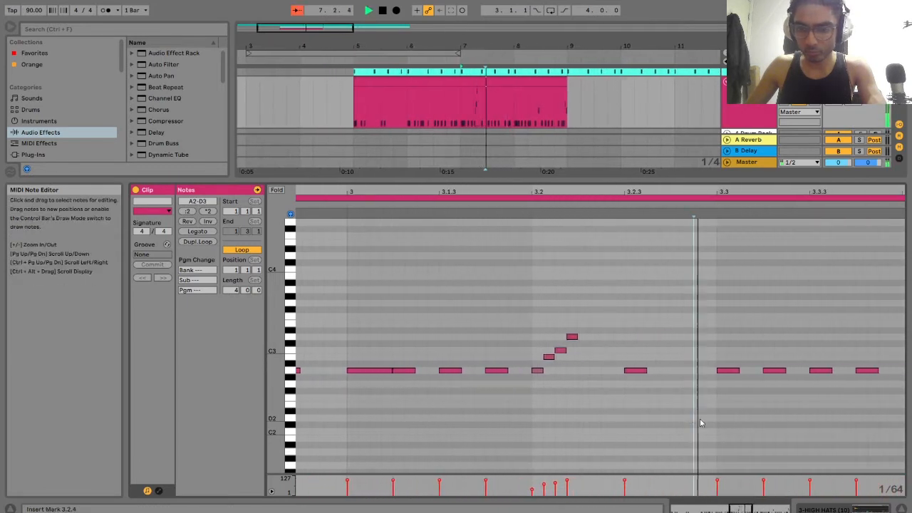
drag(745, 508, 745, 488)
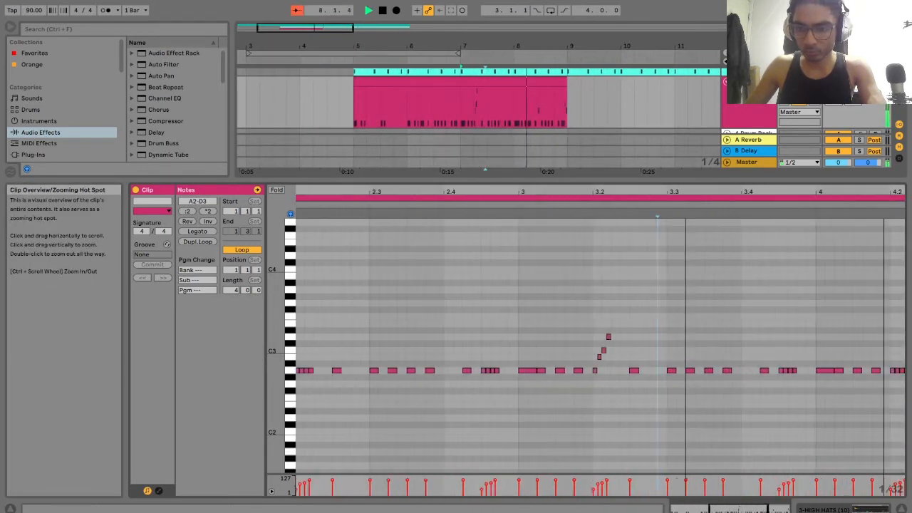
Copy the hi-hat roll and the single note after it from 2.2.1 to 1.2.1, and play the pattern from 9.1.1.
click(555, 81)
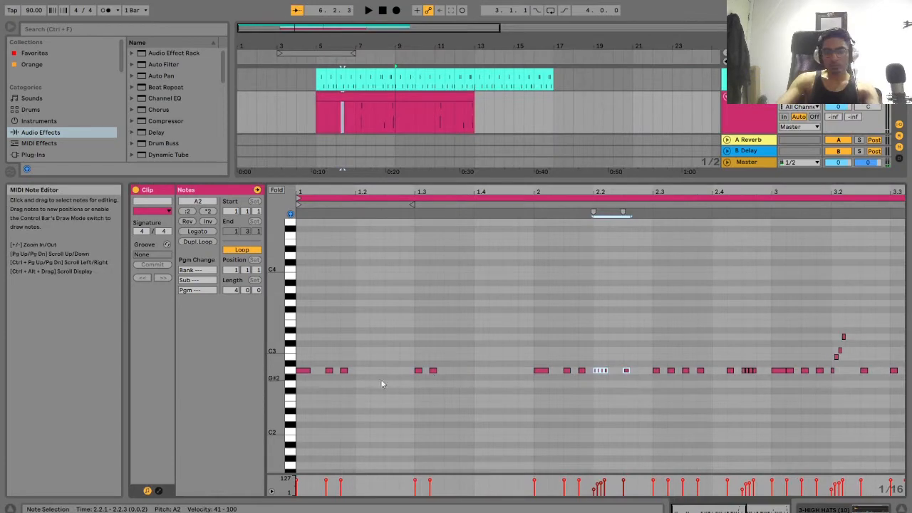
click(355, 389)
key(ctrl+v)
click(757, 396)
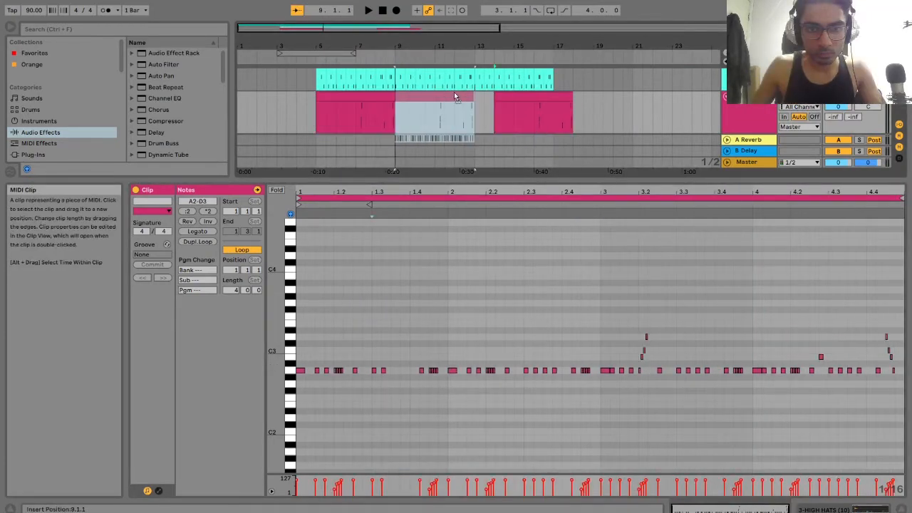
key(space)
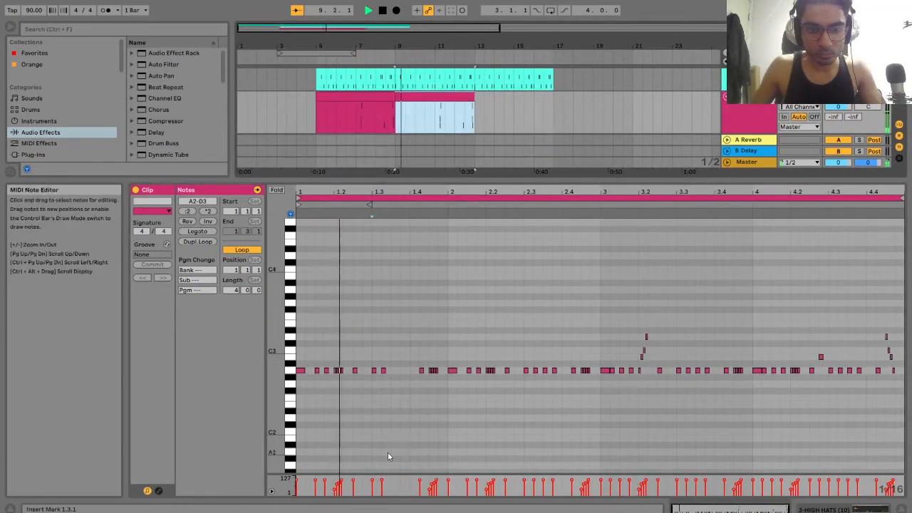
click(394, 390)
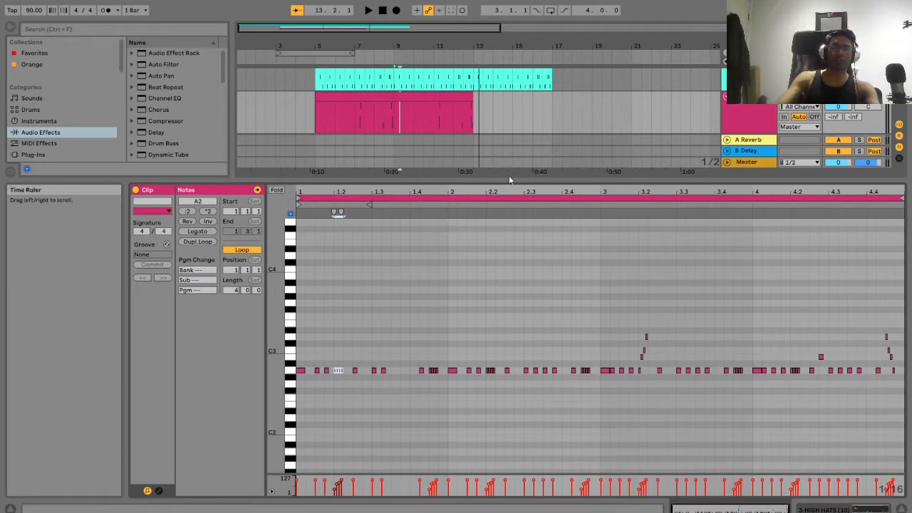
Enlarge the arrangement area and add a Delay audio effect to the HIGH HAT track after its HIGH HATS (10) sampler.
drag(510, 181, 517, 329)
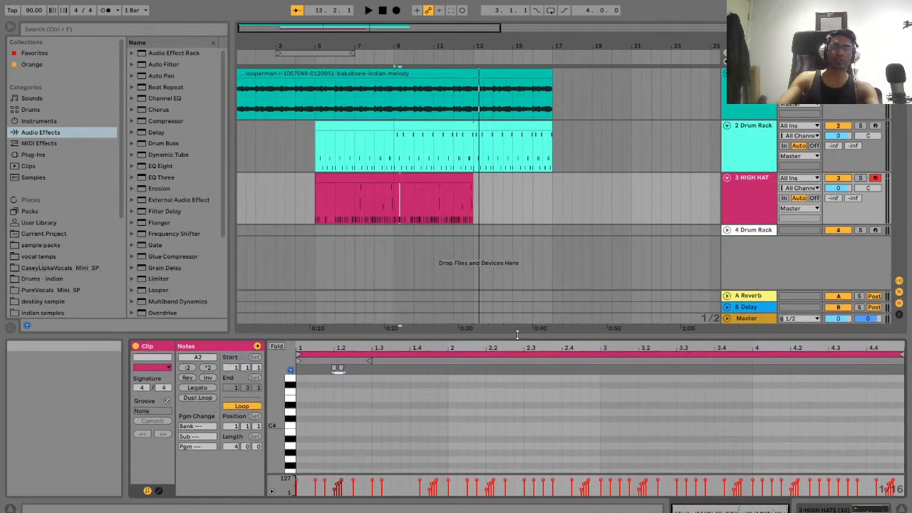
click(747, 194)
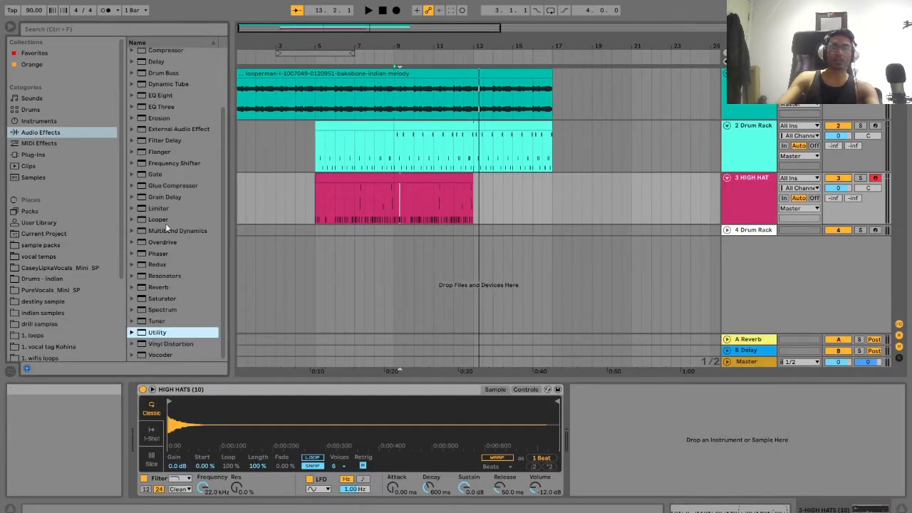
scroll(165, 245, down, 3)
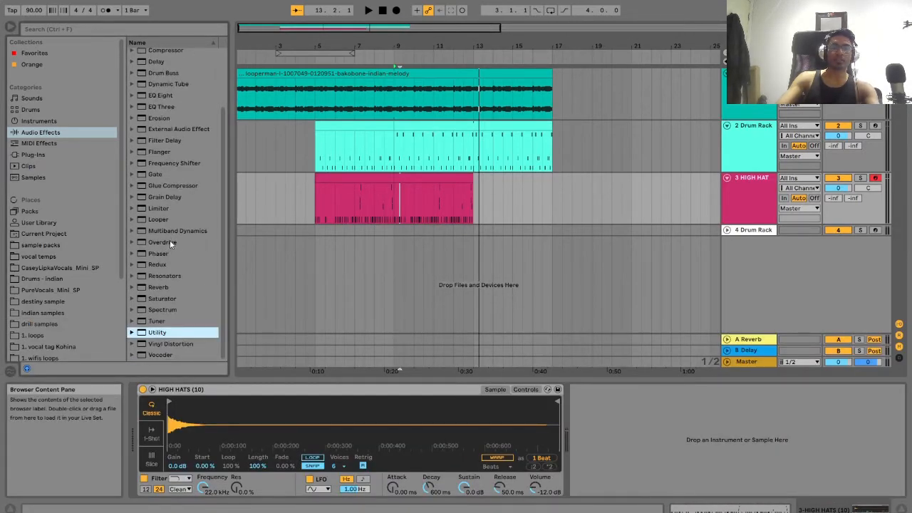
scroll(184, 188, up, 3)
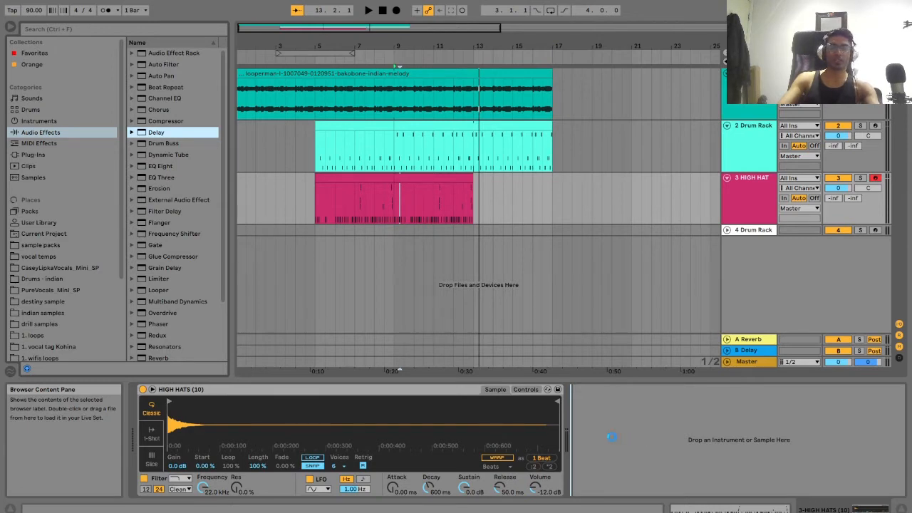
key(Return)
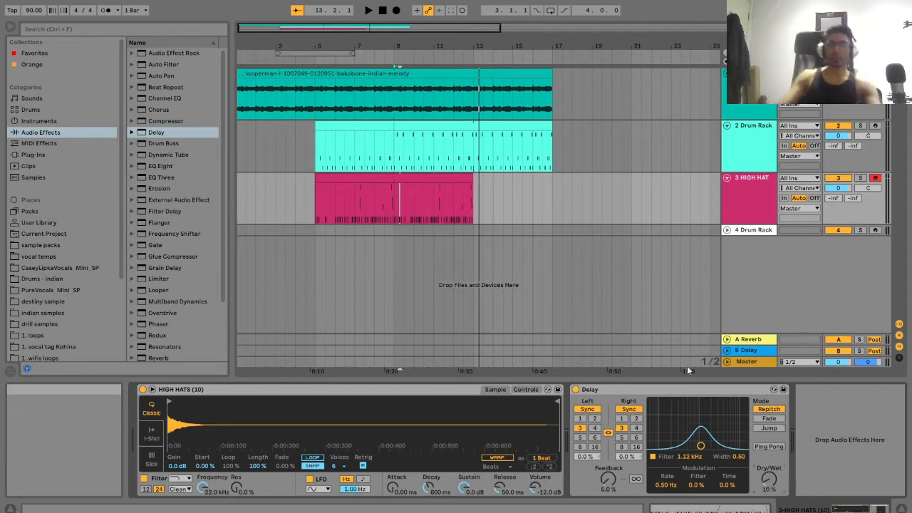
Solo the HIGH HAT track and play it from 5.1.1.
click(398, 231)
click(328, 231)
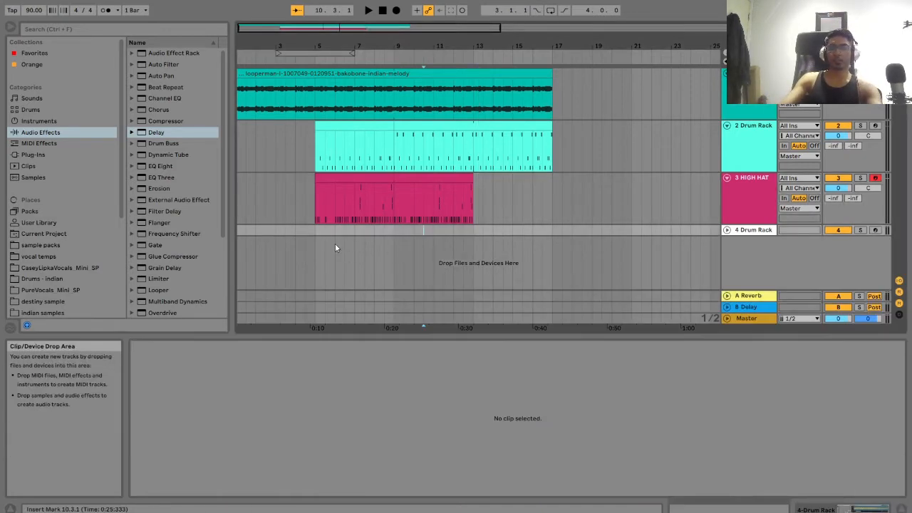
click(860, 177)
key(space)
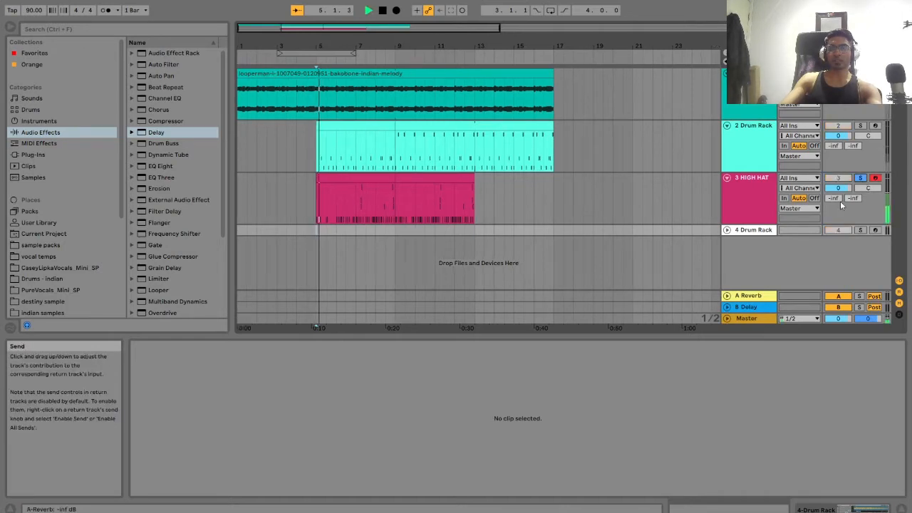
Set the HIGH HAT Delay's feedback to 10%, dry/wet to 15%, and its filter to about 1.08 kHz with width 0.84.
double_click(750, 203)
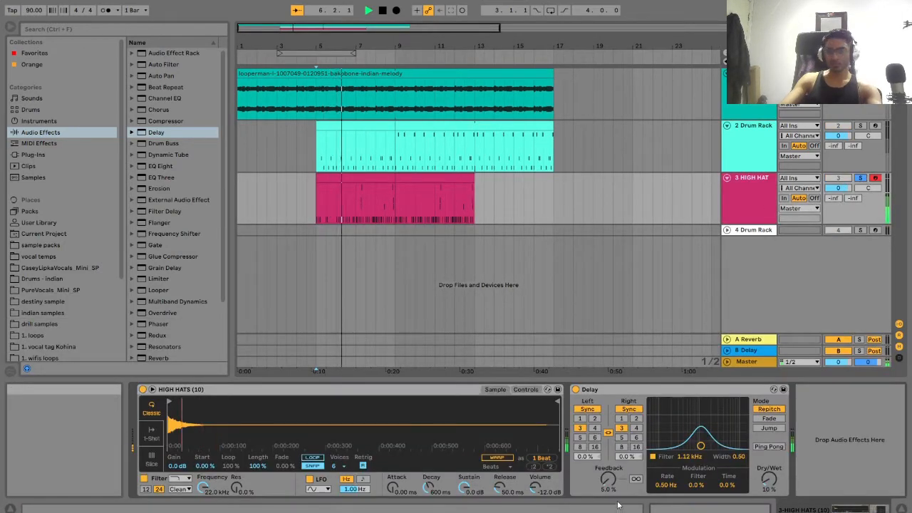
drag(609, 492, 610, 488)
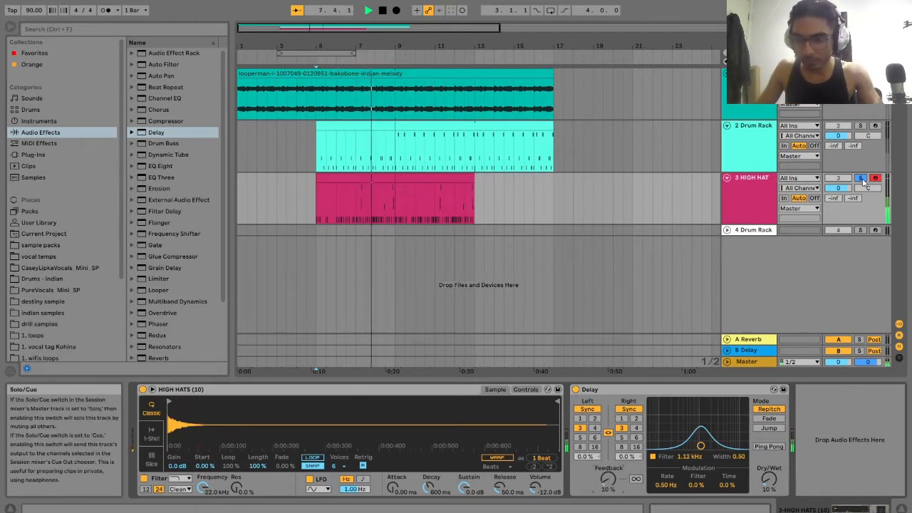
drag(767, 491, 767, 487)
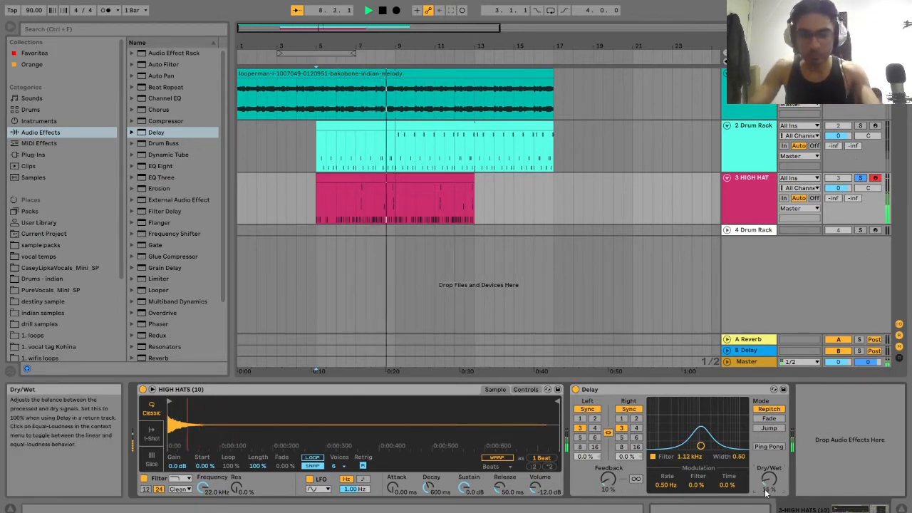
drag(700, 446, 698, 460)
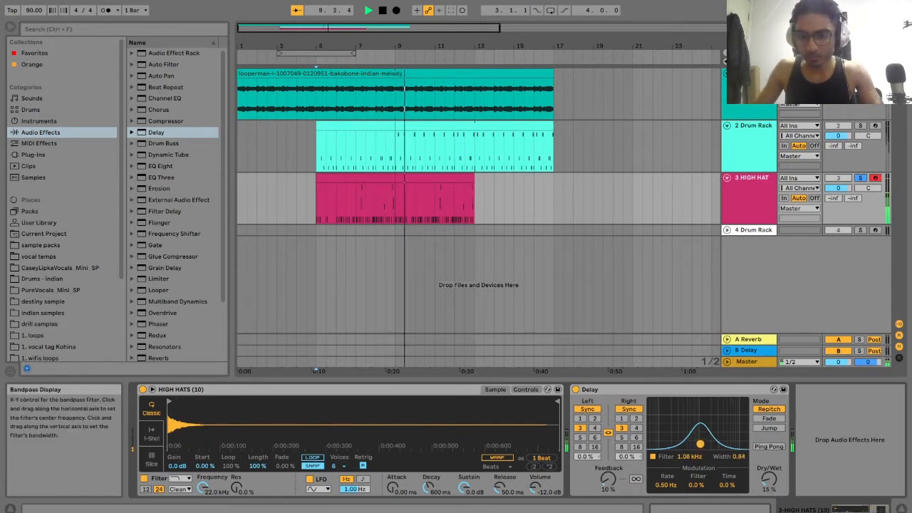
Unsolo the HIGH HAT track, lower its volume to -6.0 dB, and play the full mix from 9.1.1.
click(862, 181)
key(space)
key(space)
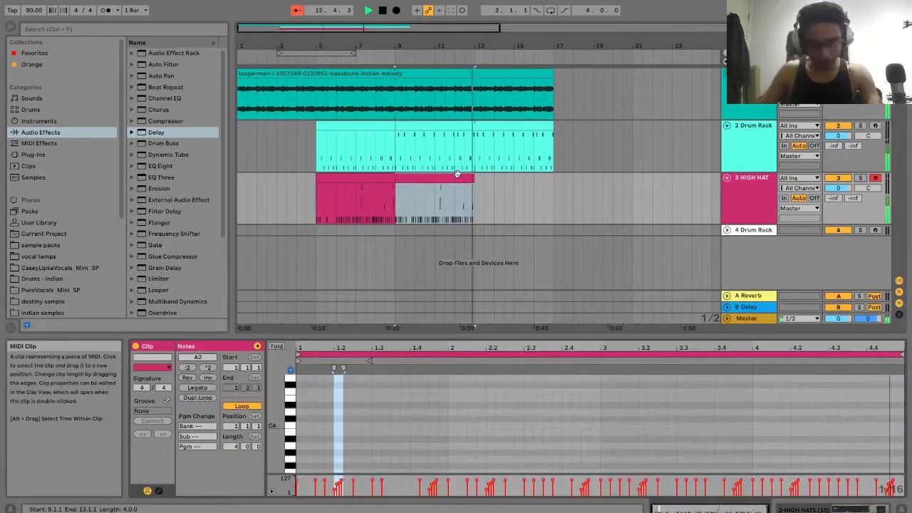
key(space)
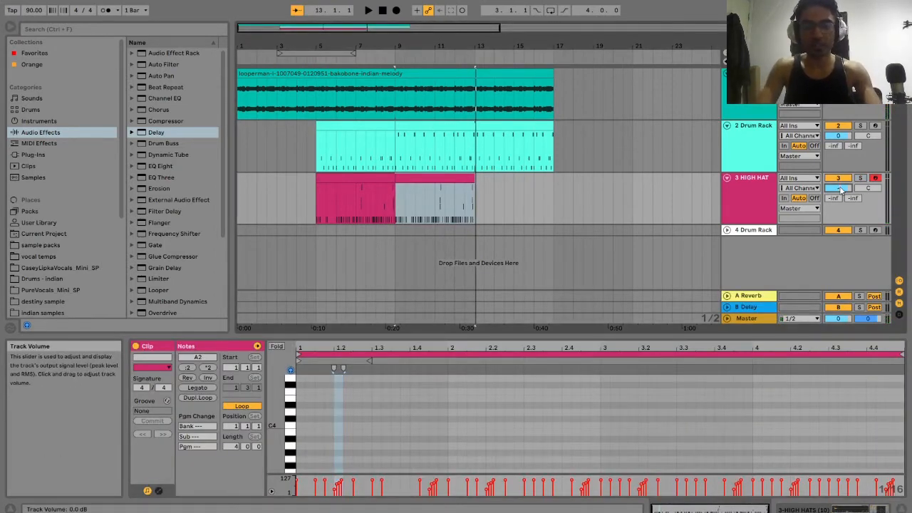
key(space)
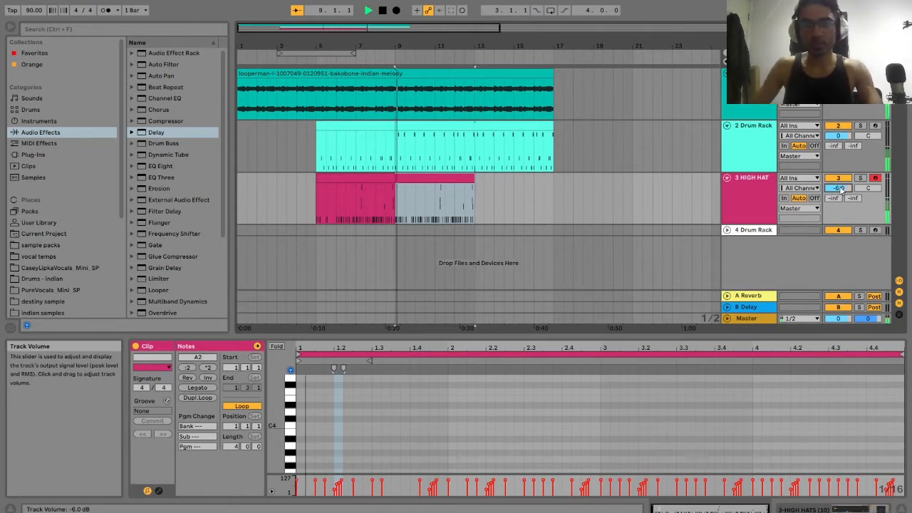
Program a four-bar snare clip at 9.1.1 on 4 Drum Rack, with SNARE (86) on beats 2 and 4 and offbeat SNARE (98) fills.
click(314, 208)
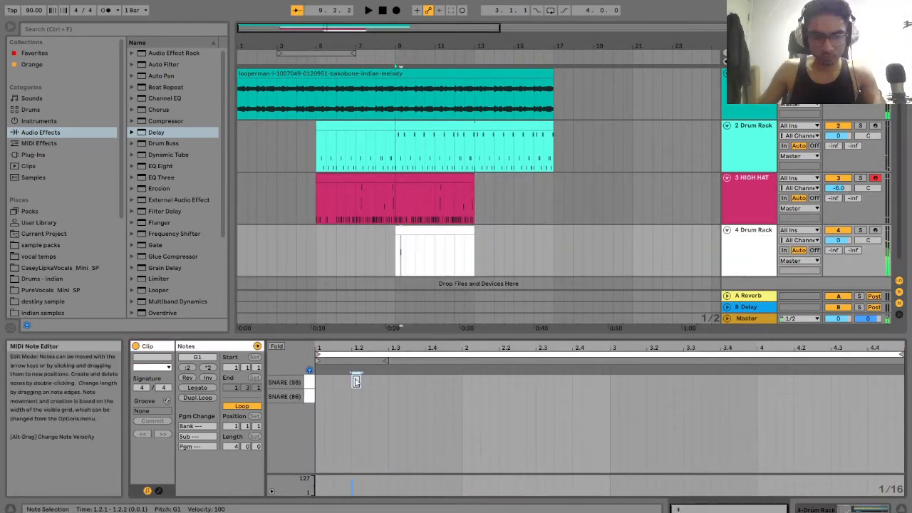
key(space)
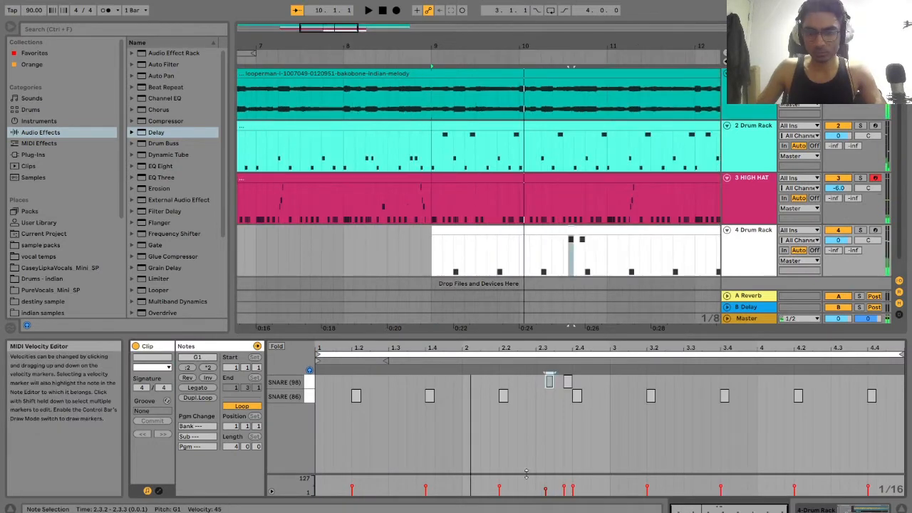
double_click(408, 383)
key(space)
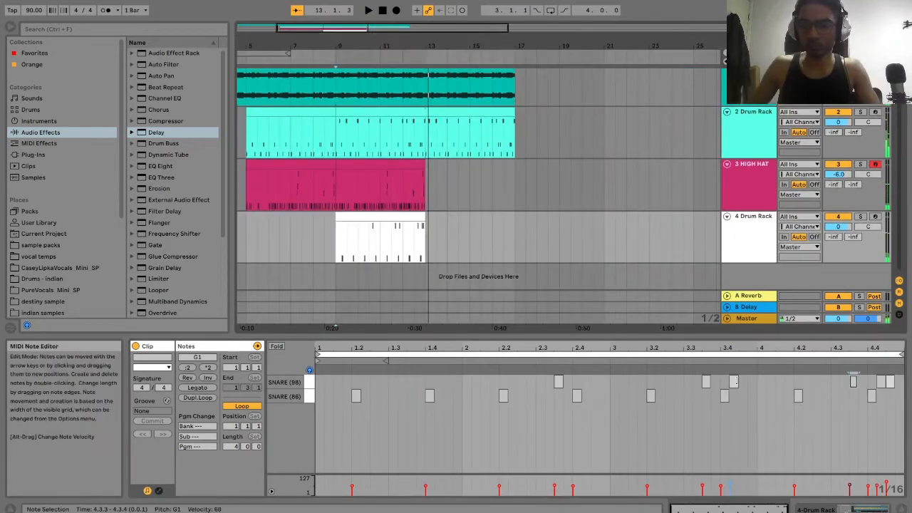
Delete the SNARE (98) notes at 3.4.2 and 4.4.3, and play the snare clip from 9.1.1.
double_click(734, 382)
key(space)
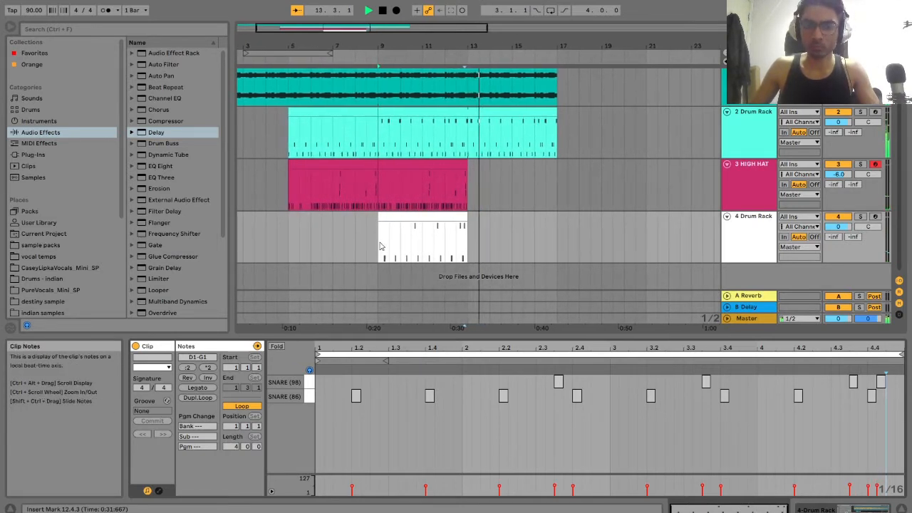
click(380, 246)
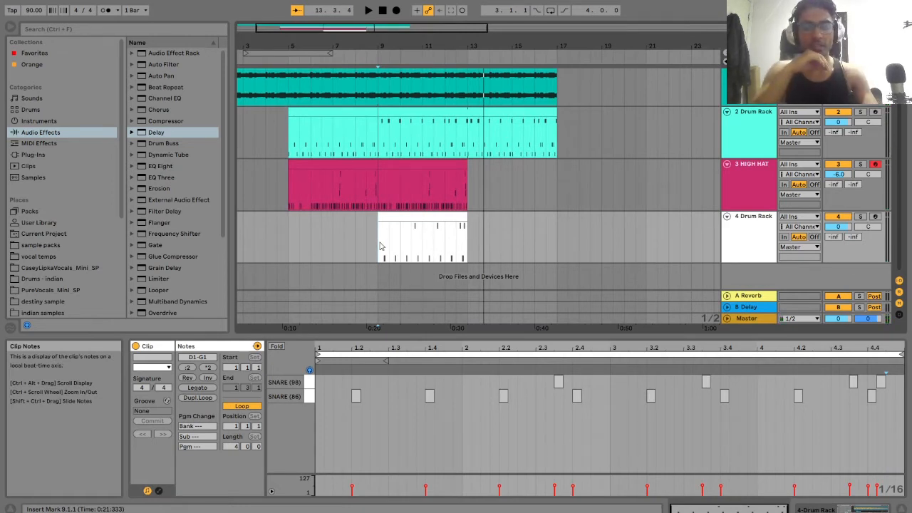
Load the GHOSTY 808 - 1 sample from the sample packs' 808S folder into a Simpler on a new track.
key(space)
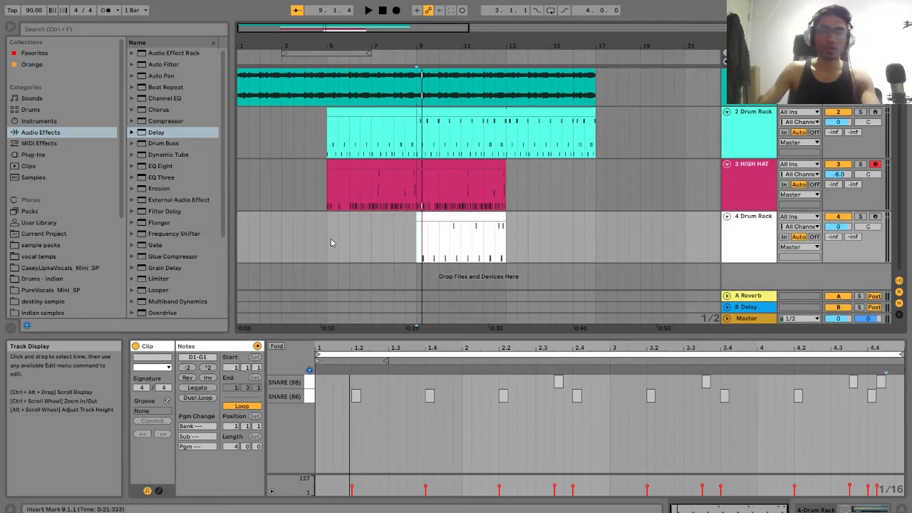
scroll(75, 220, down, 5)
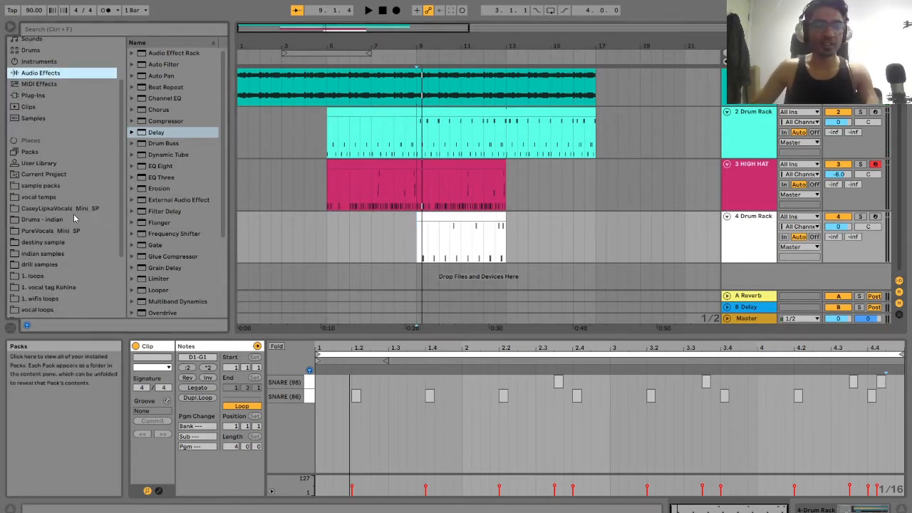
scroll(74, 219, down, 3)
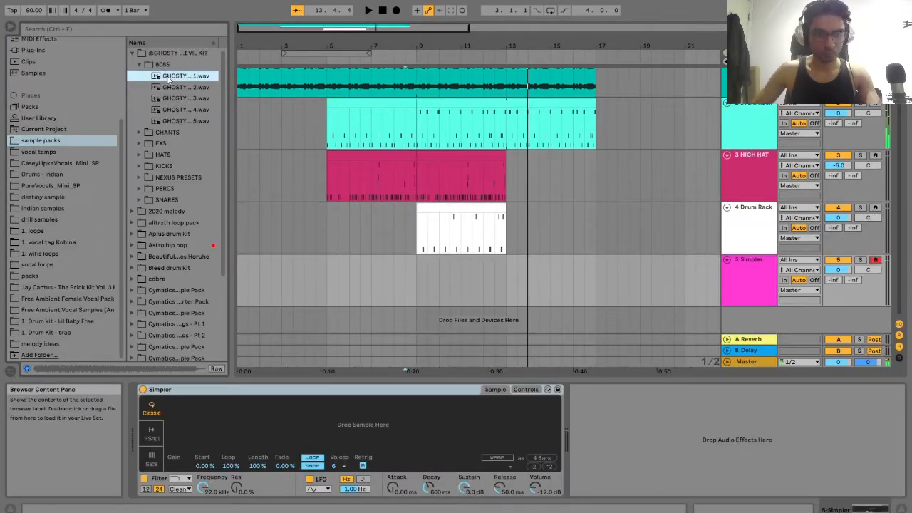
drag(260, 185, 323, 405)
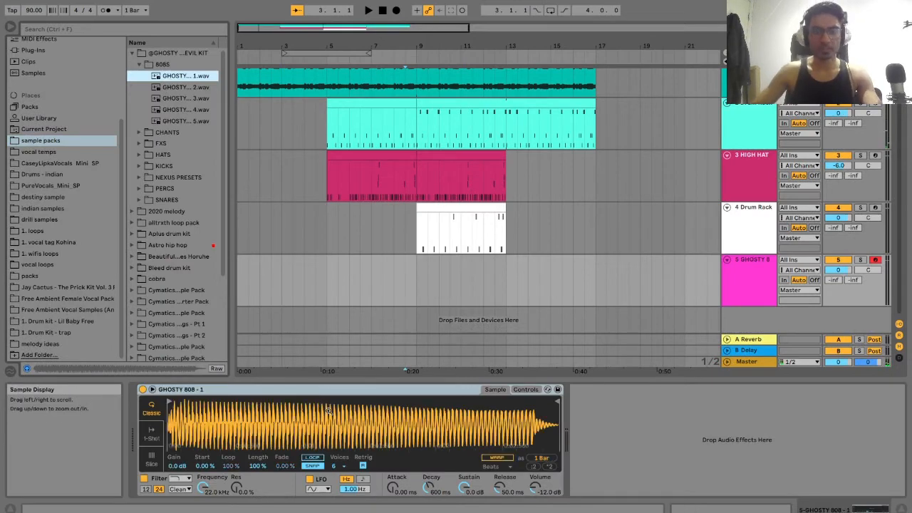
Insert an empty four-bar MIDI clip from 5.1.1 to 9.1.1 on the GHOSTY 808 track.
drag(355, 28, 462, 34)
drag(308, 278, 379, 278)
key(ctrl+shift+m)
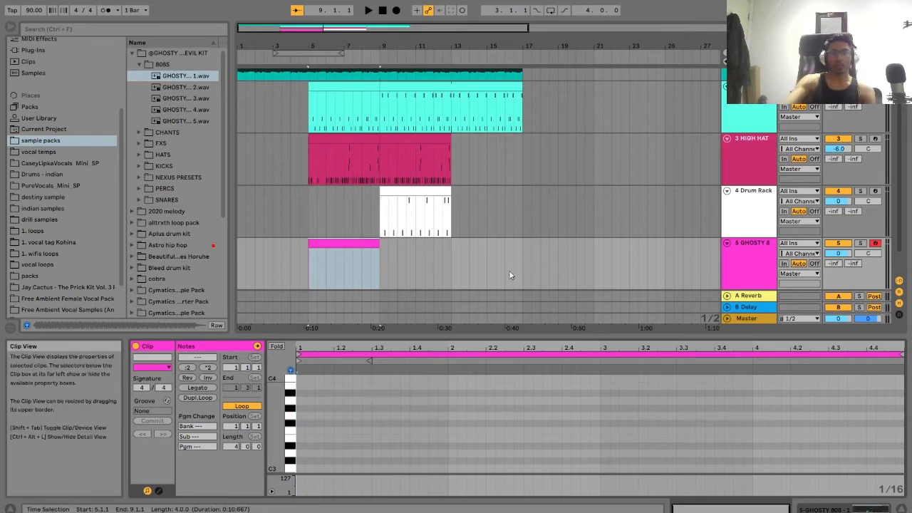
Show the 808 Simpler's controls and add the Tuner audio effect after it.
click(729, 271)
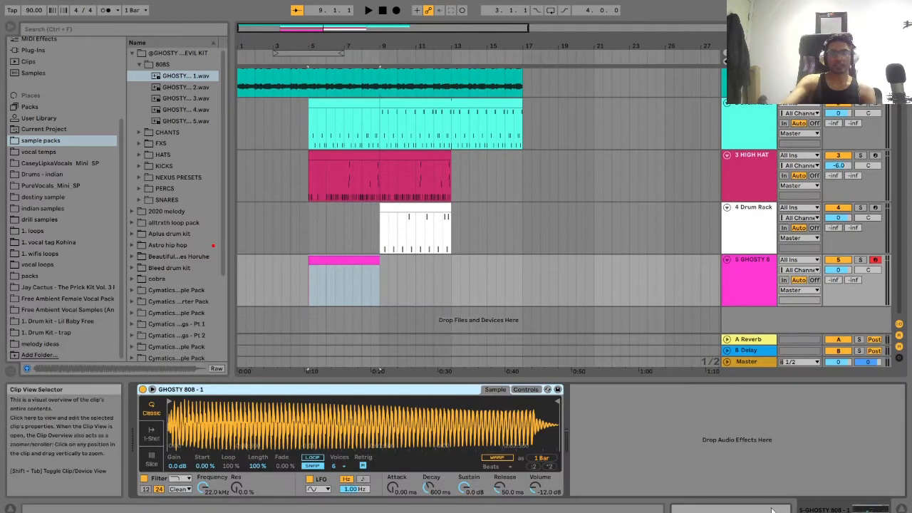
click(533, 390)
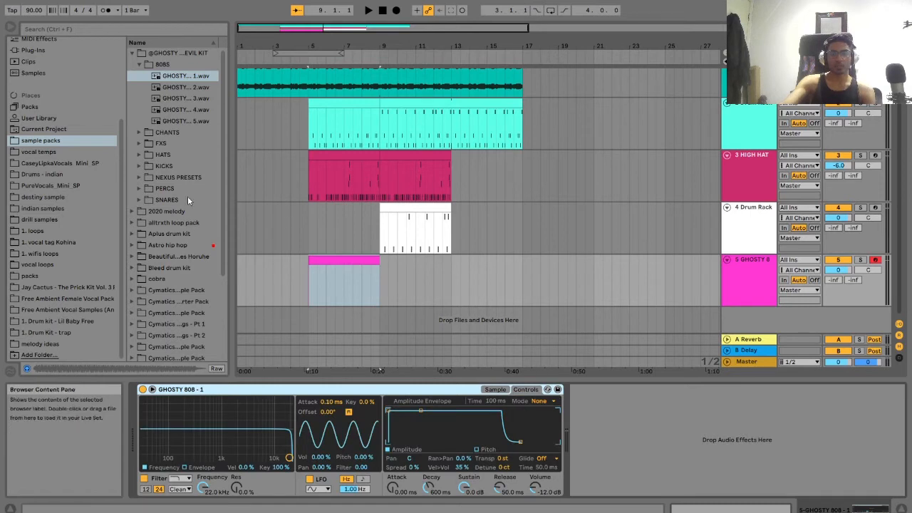
click(134, 53)
scroll(28, 153, up, 3)
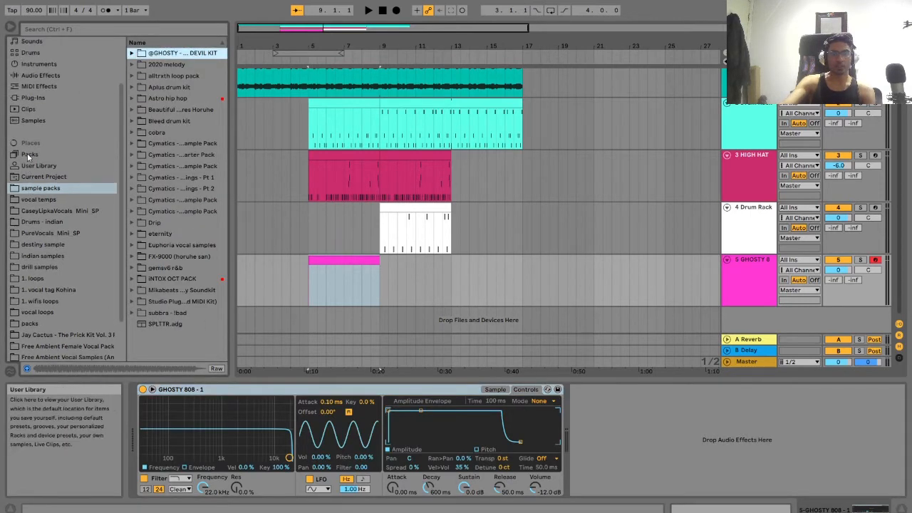
click(47, 134)
scroll(181, 186, down, 3)
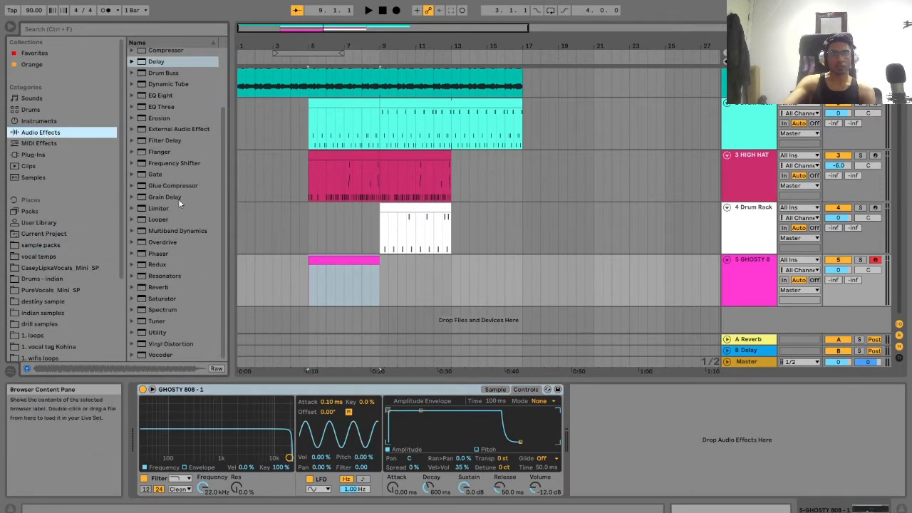
click(157, 325)
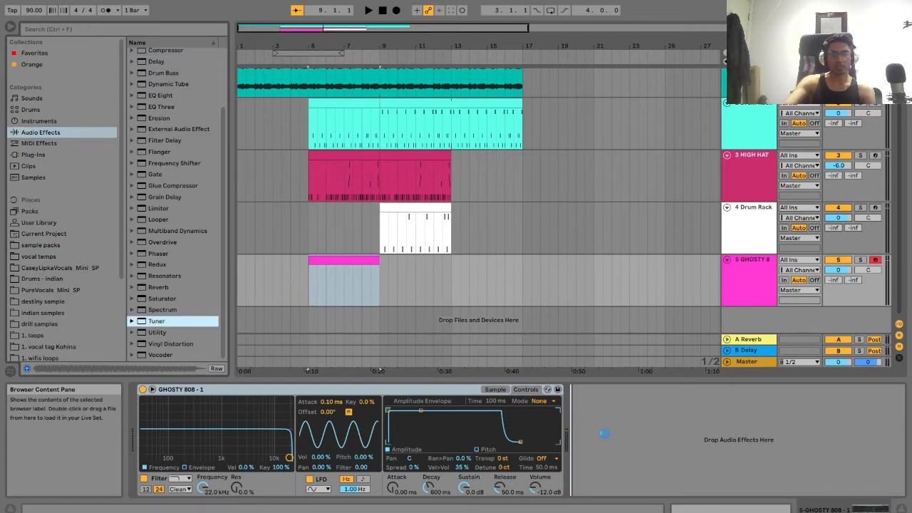
drag(604, 434, 605, 433)
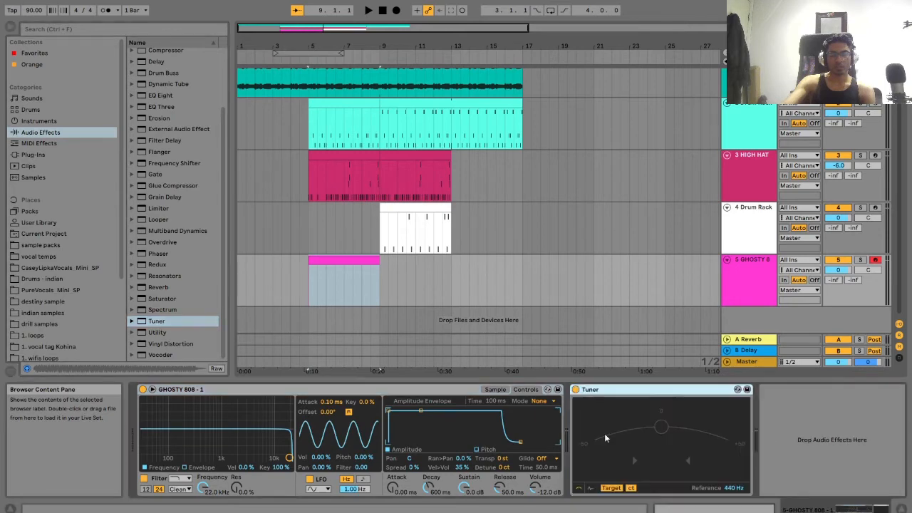
Draw a one-bar A3 note at the start of the 808 clip and play it to check its pitch in the Tuner.
double_click(358, 264)
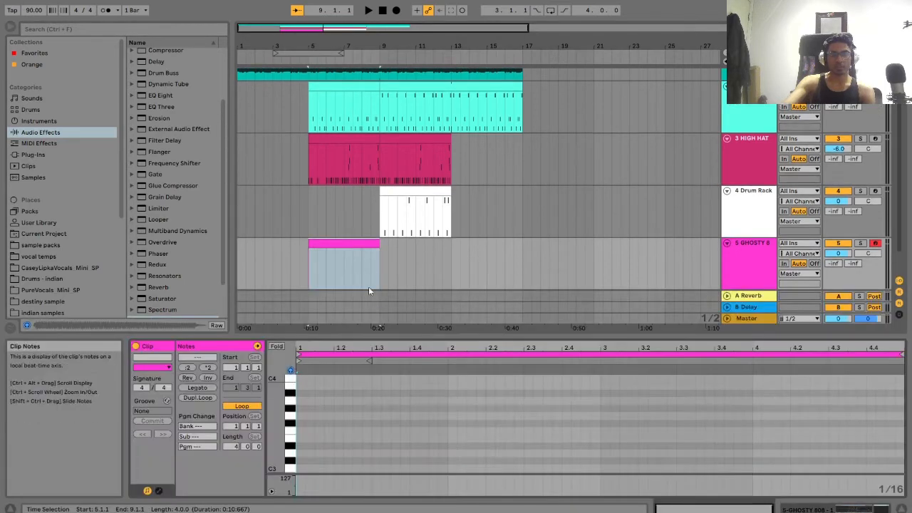
double_click(299, 402)
drag(307, 402, 457, 401)
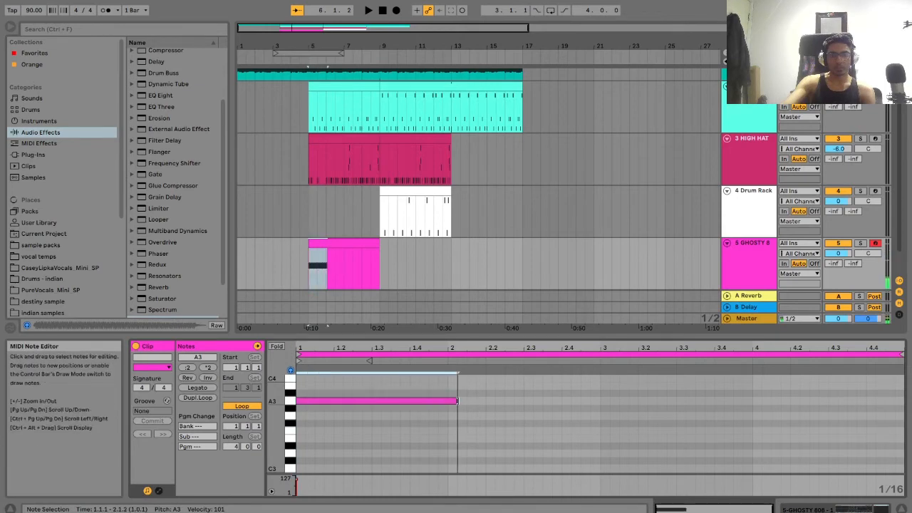
click(742, 254)
key(space)
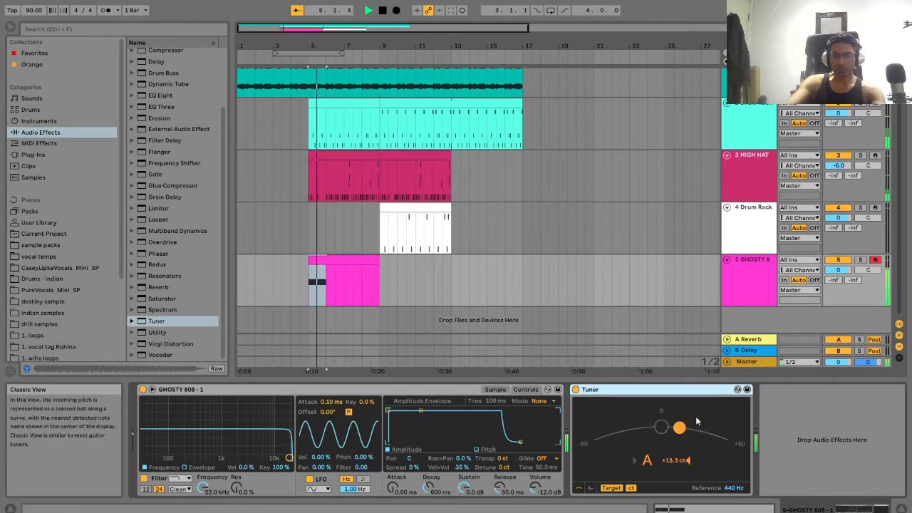
key(space)
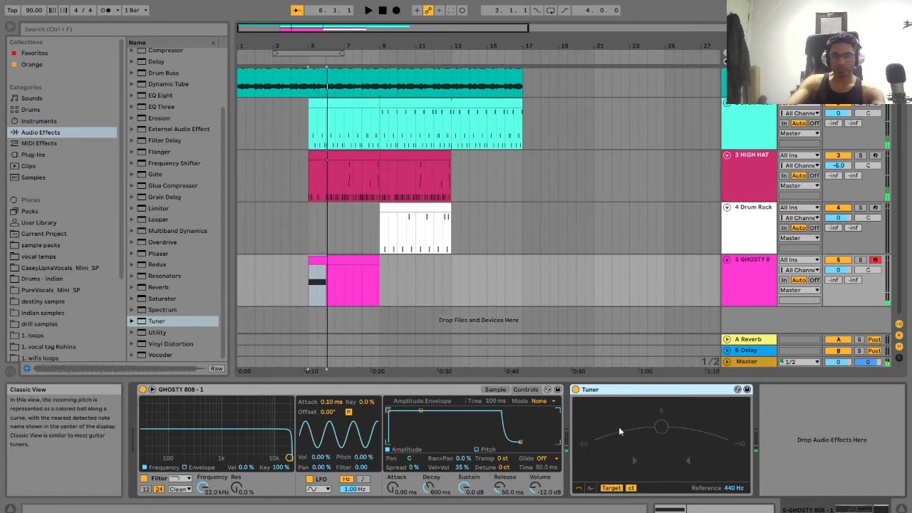
Set the Simpler's glide mode to Glide and shorten the amplitude envelope's decay and release to 1.00 ms.
click(554, 491)
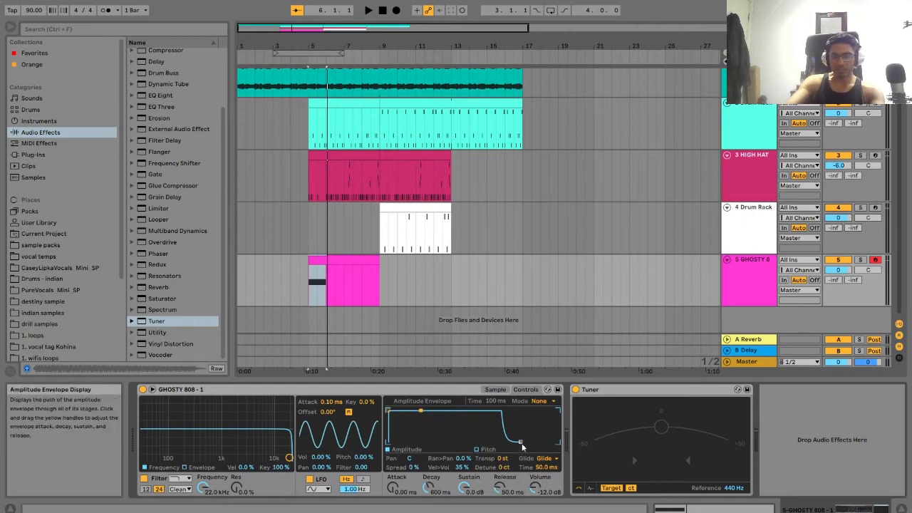
drag(522, 443, 499, 443)
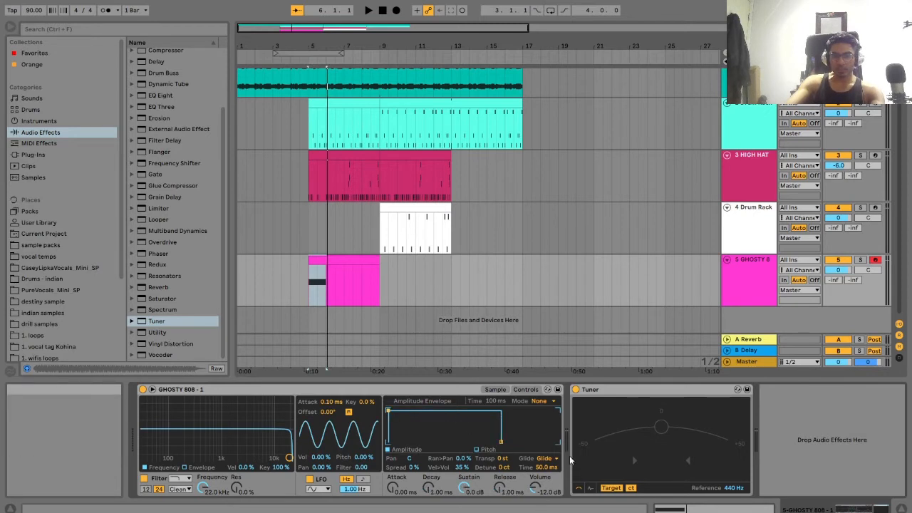
double_click(351, 259)
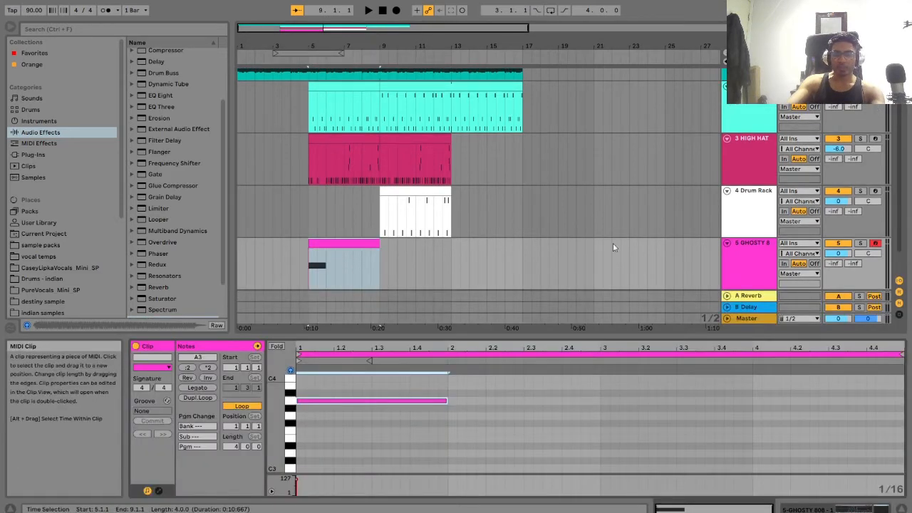
click(761, 255)
Write a two-bar 808 pattern of A3 bass notes with short slide notes on A4 at 1.4.1 and B4 at 2.4.3.
double_click(356, 263)
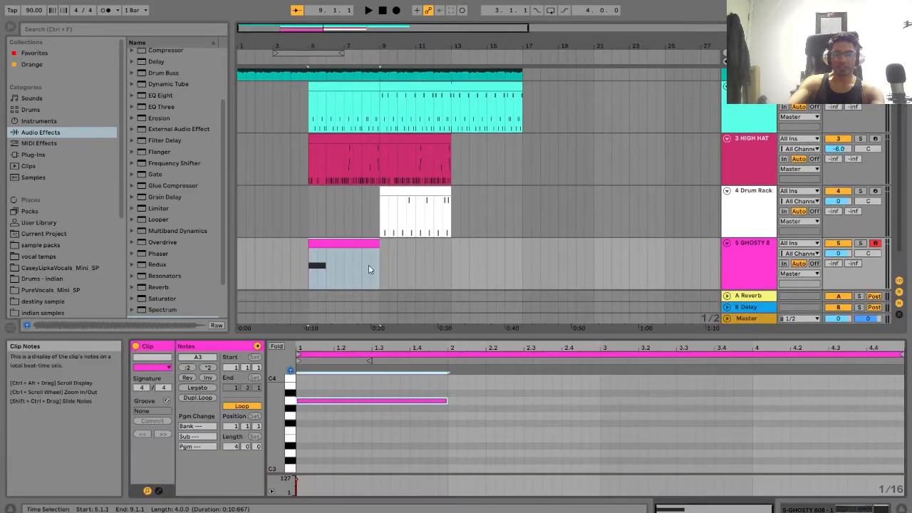
scroll(323, 436, up, 3)
key(space)
scroll(325, 438, up, 3)
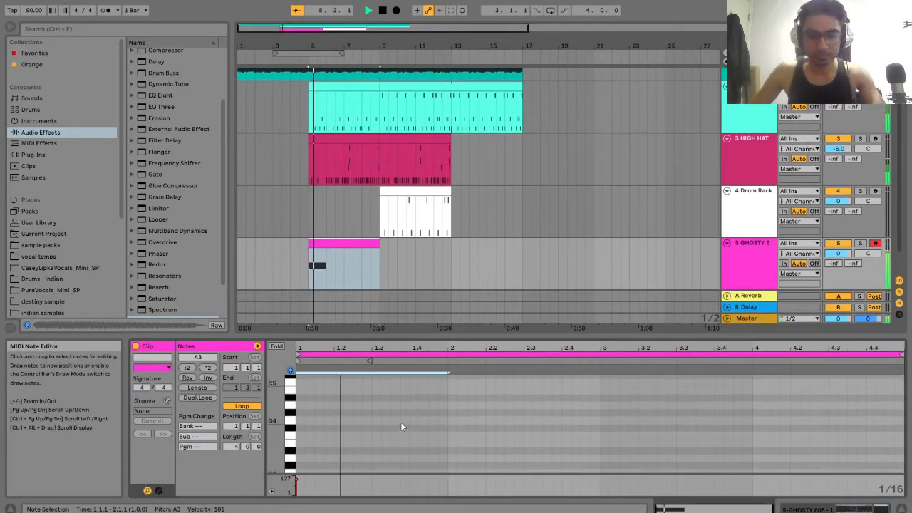
scroll(404, 425, down, 3)
key(space)
click(447, 447)
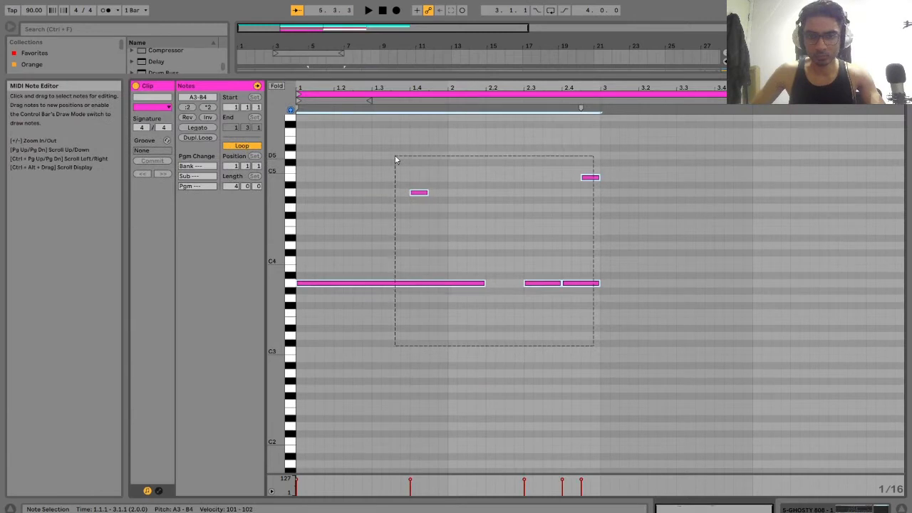
Select all notes in the 808 clip and transpose them down one octave to A2 and A3-B3.
drag(395, 155, 394, 157)
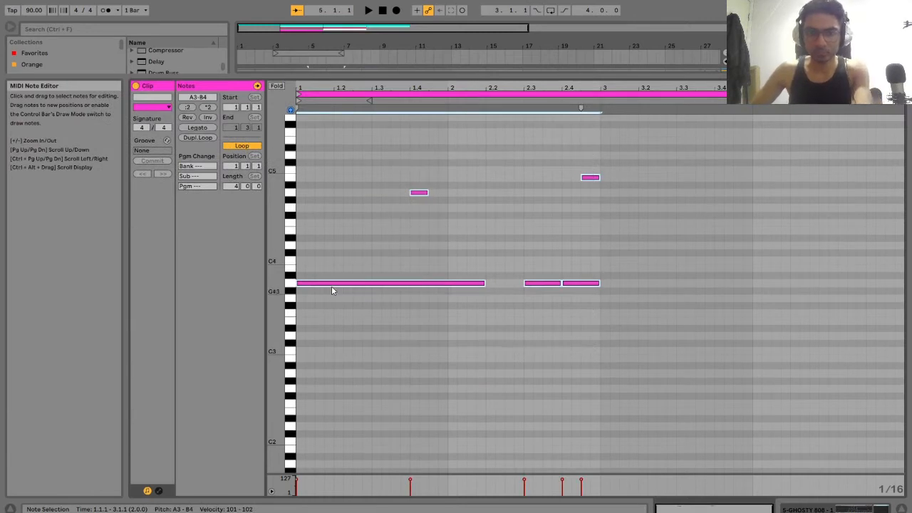
key(Down)
key(Down)
key(Down)
key(Down)
key(Down)
key(Down)
key(Down)
key(Down)
key(Down)
key(Down)
key(Down)
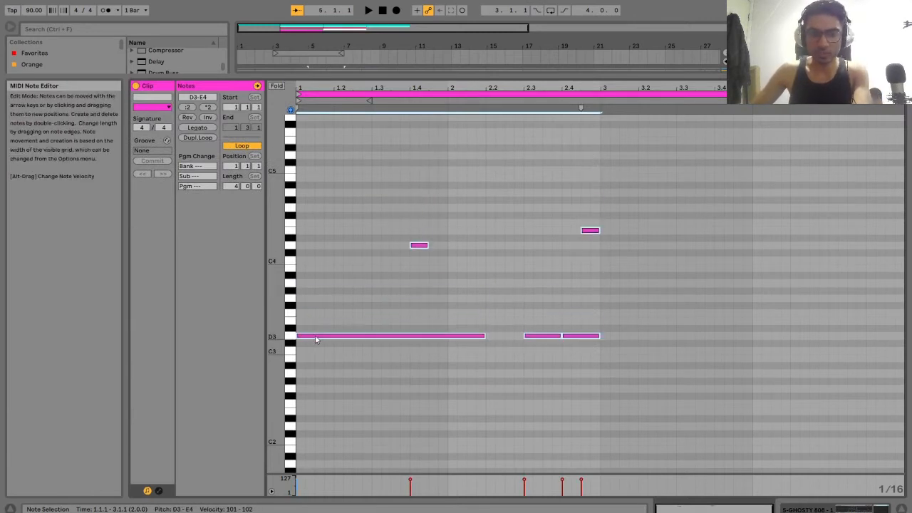
key(Down)
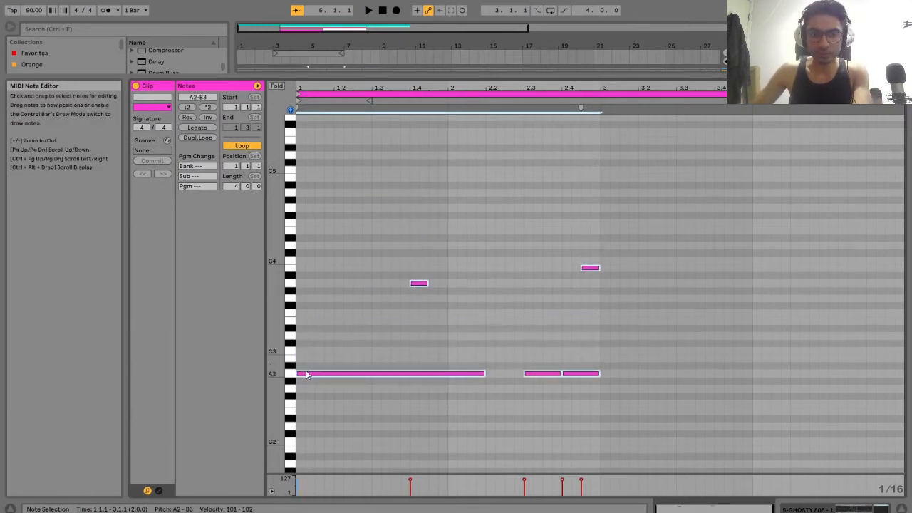
Play the 808 pattern and continue it through bars 3 and 4 with A2 bass notes and short A3 and B3 slides in 3.4.
click(317, 385)
key(space)
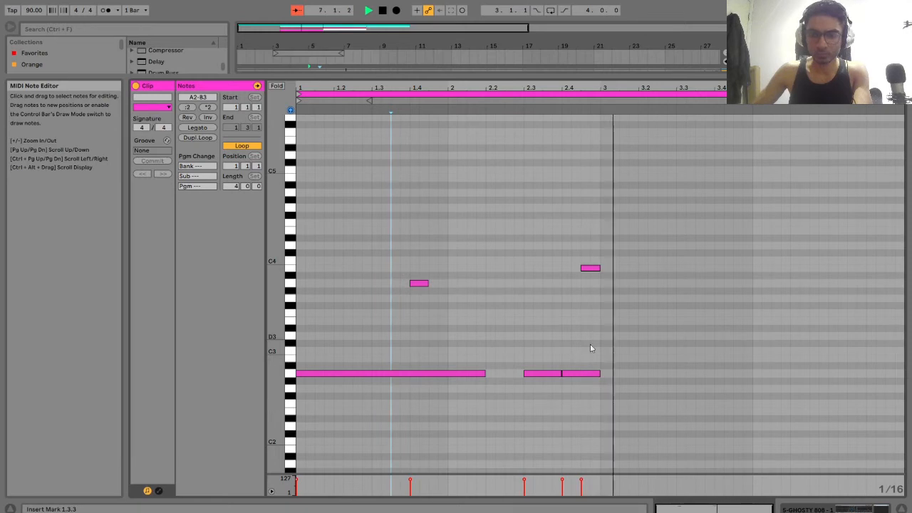
key(space)
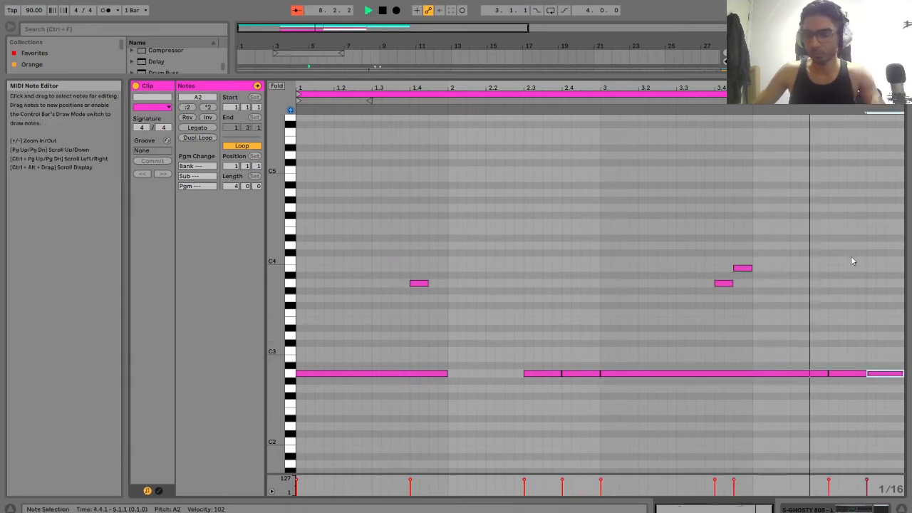
Add closing slide notes in bar 4: D4 at 4.3.3, C4 at 4.4.2 and B3 at 4.4.4.
double_click(853, 245)
key(space)
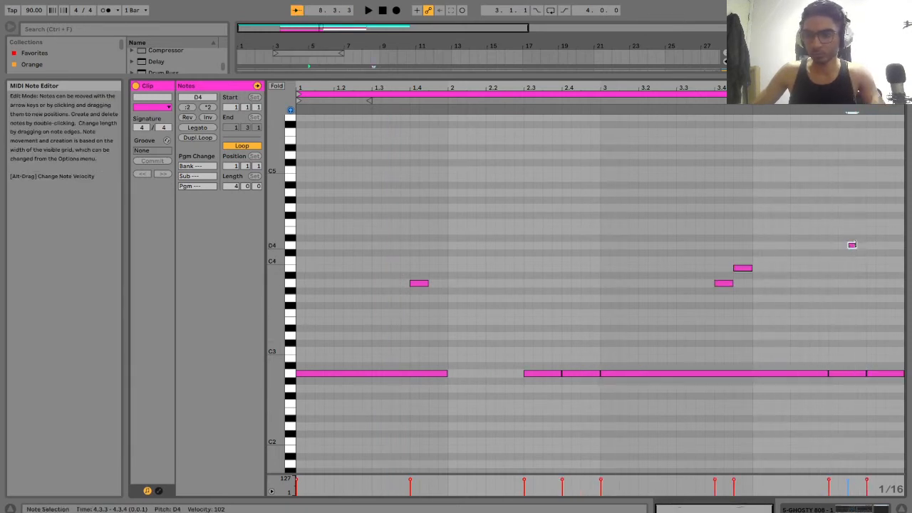
drag(853, 245, 863, 244)
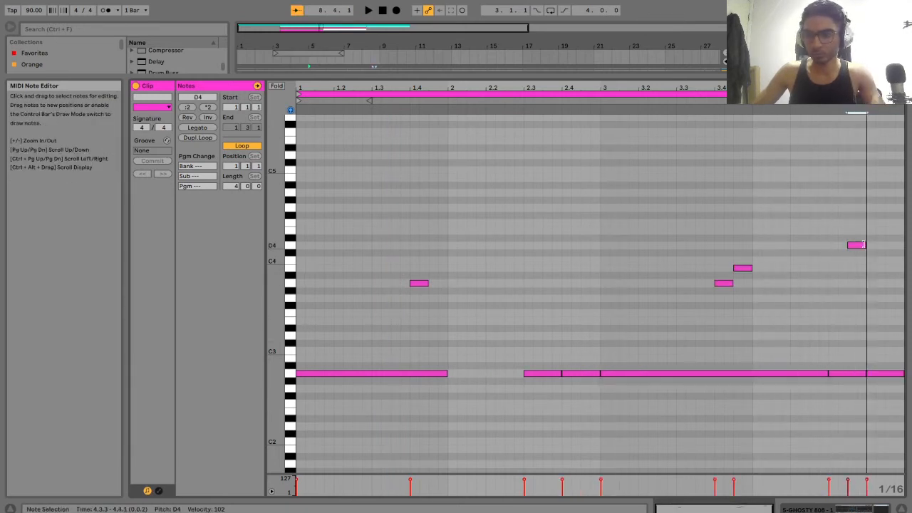
double_click(899, 269)
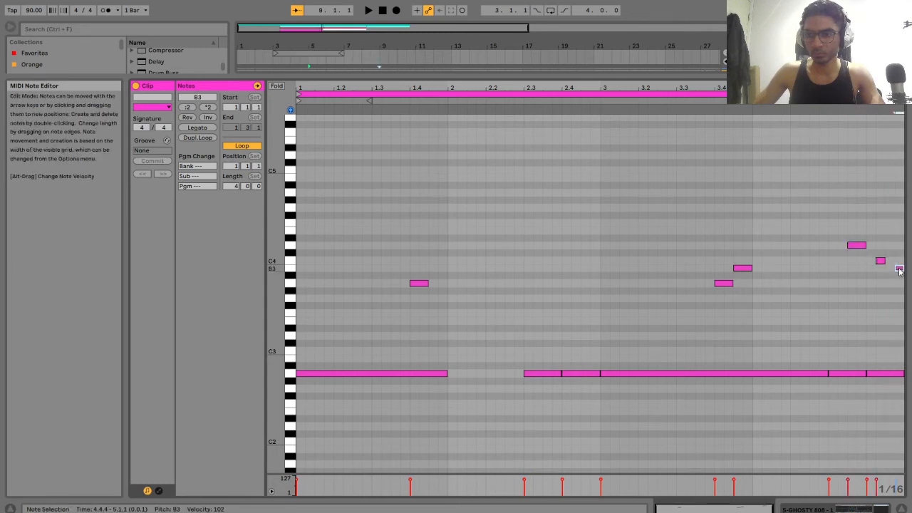
Add short B3 and D4 notes at 1.2.1 and 1.3.1, set the 1.4.1 A3 note to velocity 127, and duplicate the clip to 9.1.1.
click(793, 103)
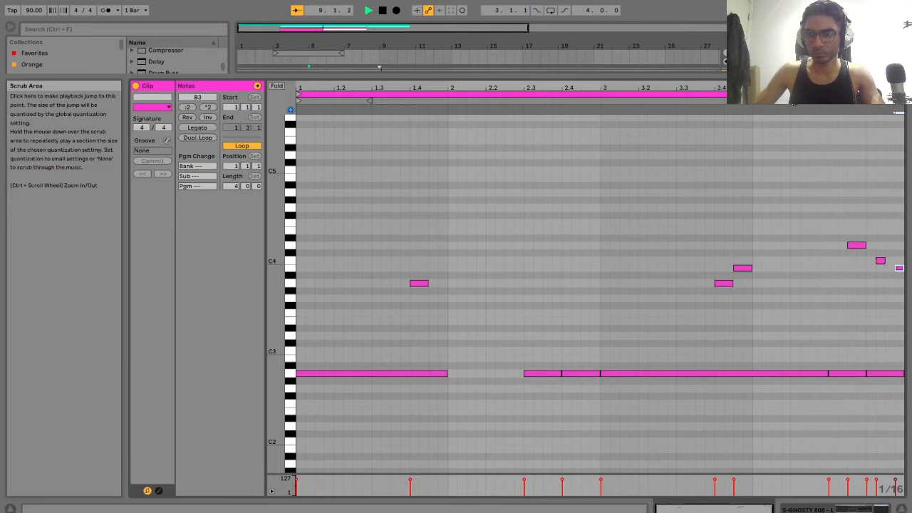
key(space)
click(411, 479)
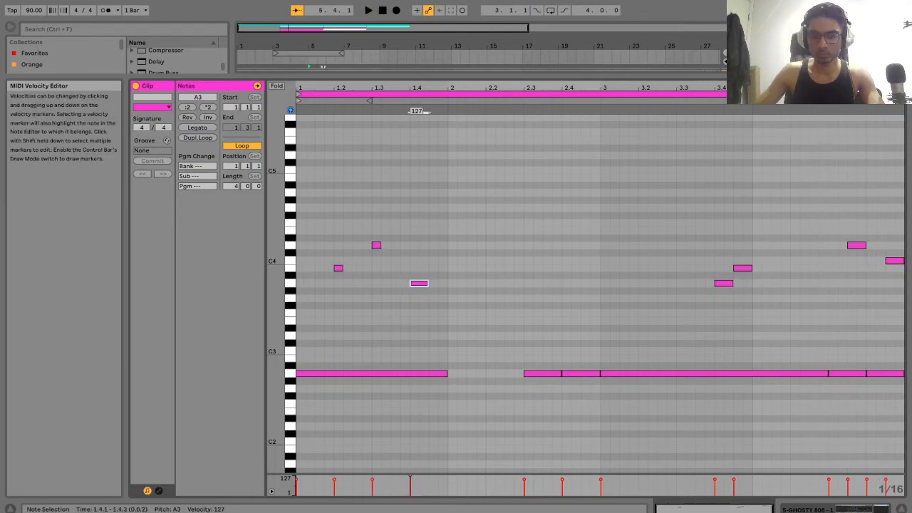
key(space)
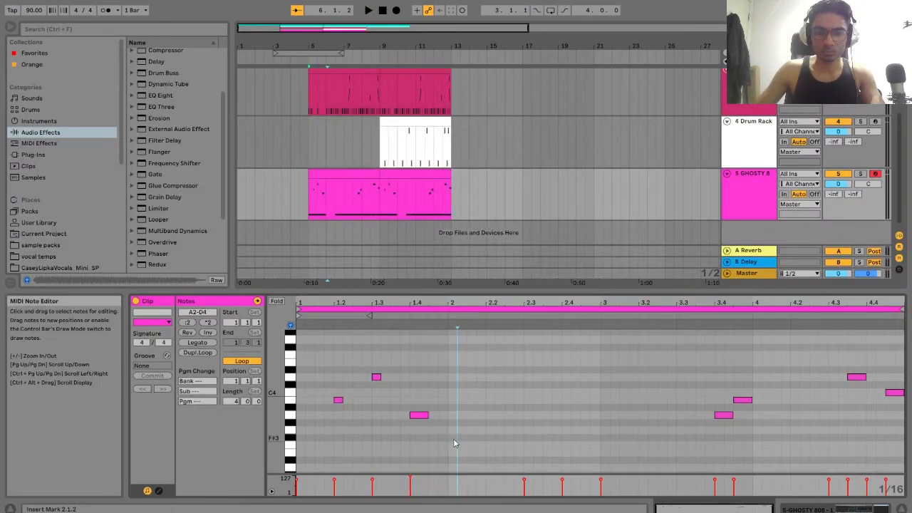
Delete the three short slide notes in the first bar of the 808 clip at 5.1.1 and select that clip.
drag(457, 440, 280, 359)
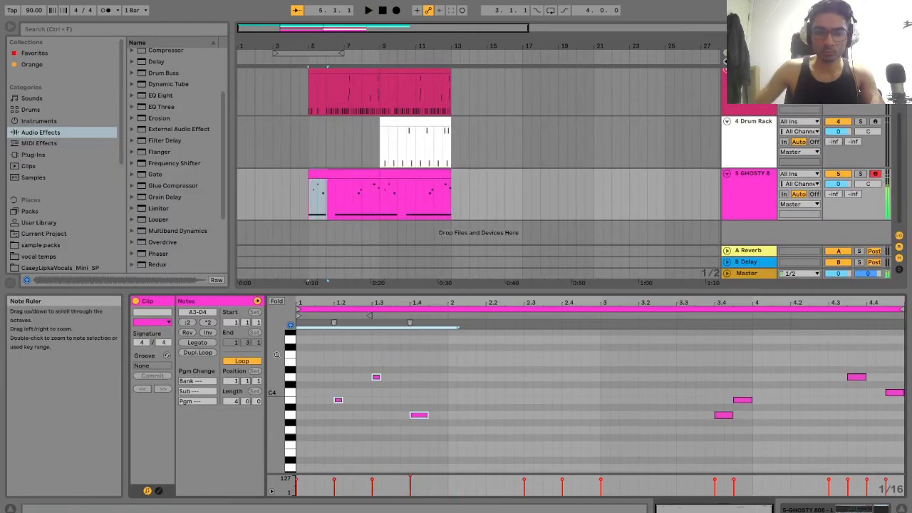
key(Delete)
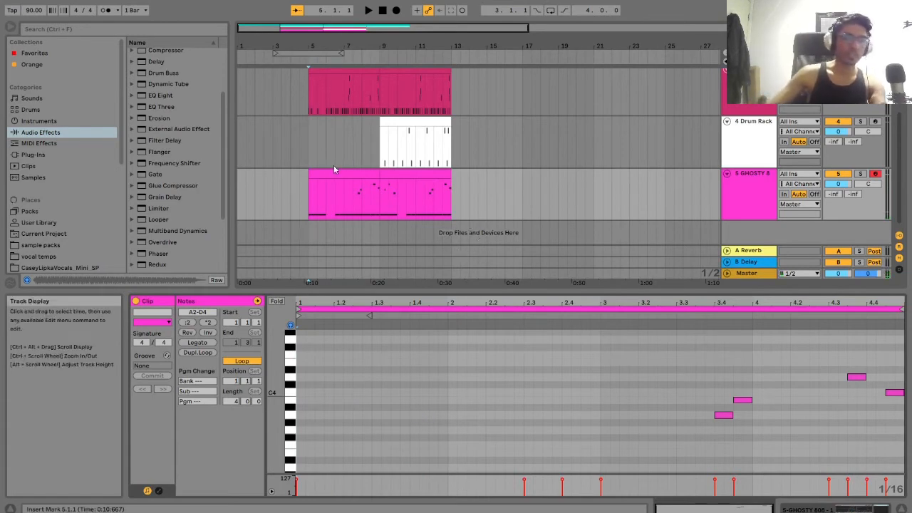
click(330, 204)
click(353, 177)
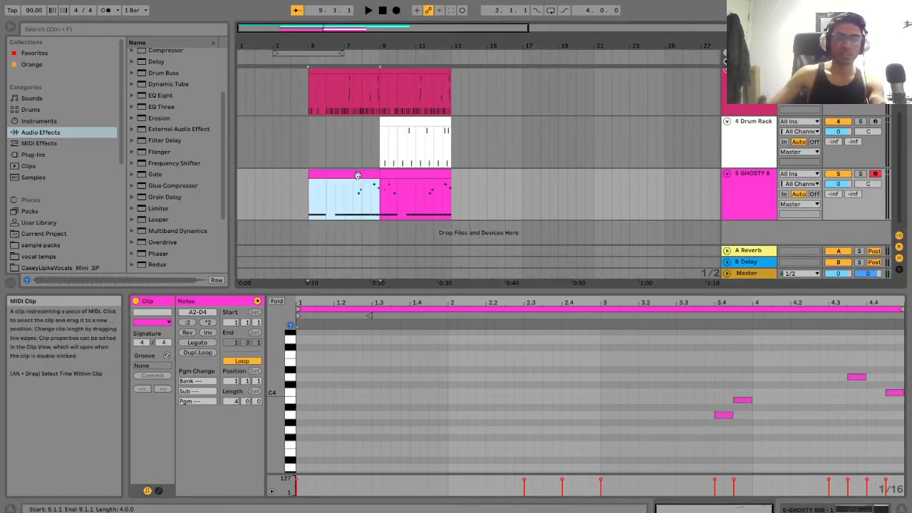
Play the 808 part and inspect the notes of the clip at 9.1.1 in an enlarged note editor.
drag(448, 289, 462, 225)
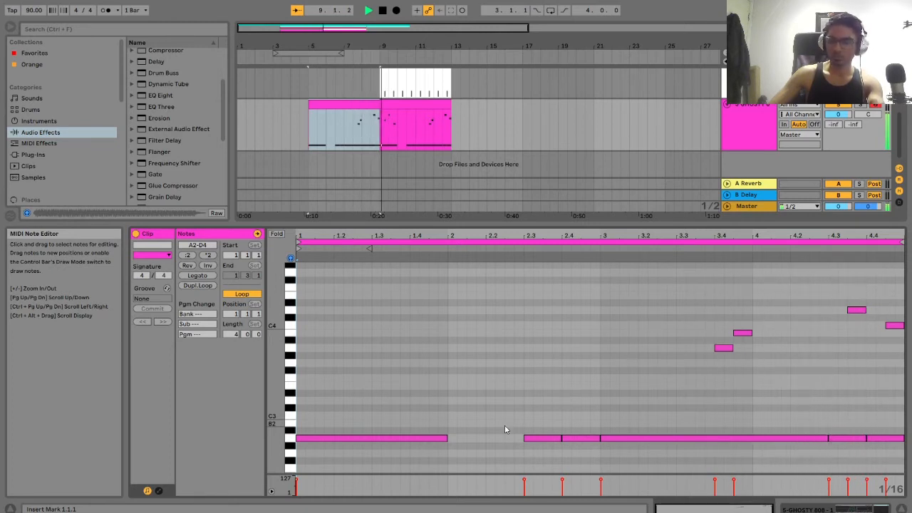
click(408, 104)
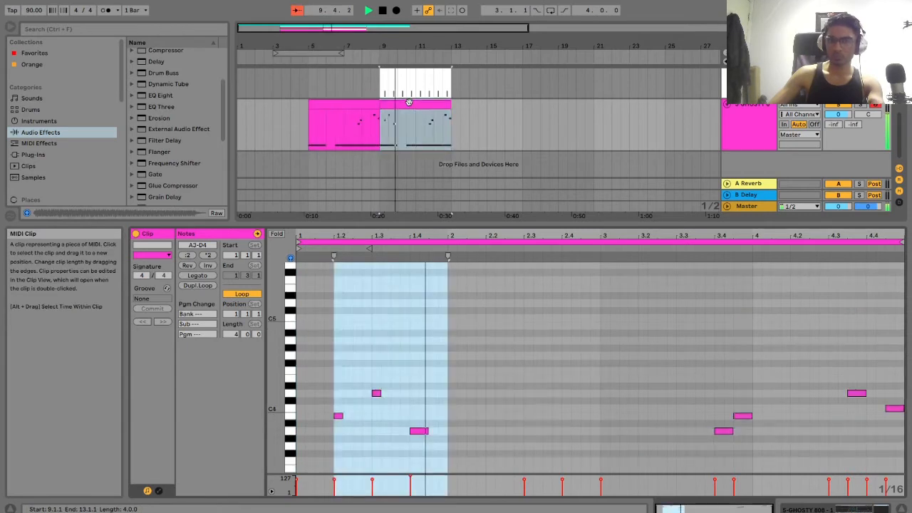
scroll(528, 370, down, 3)
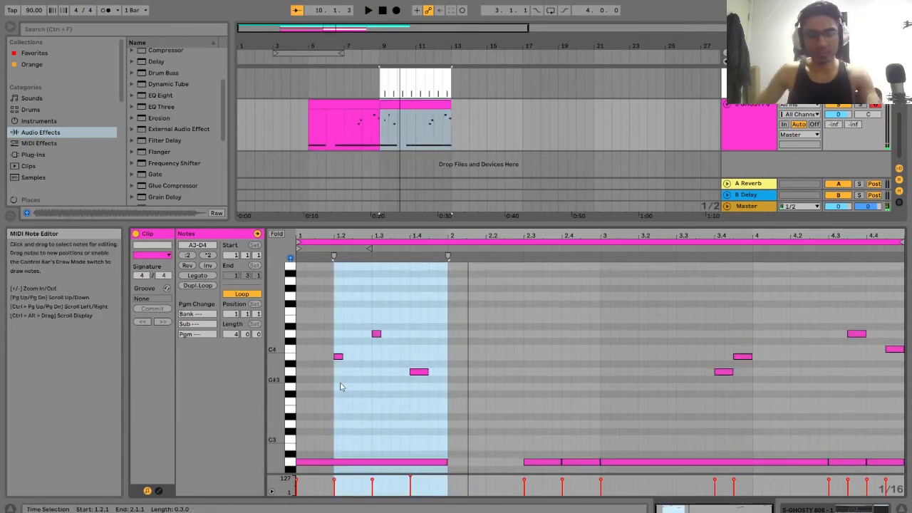
click(383, 119)
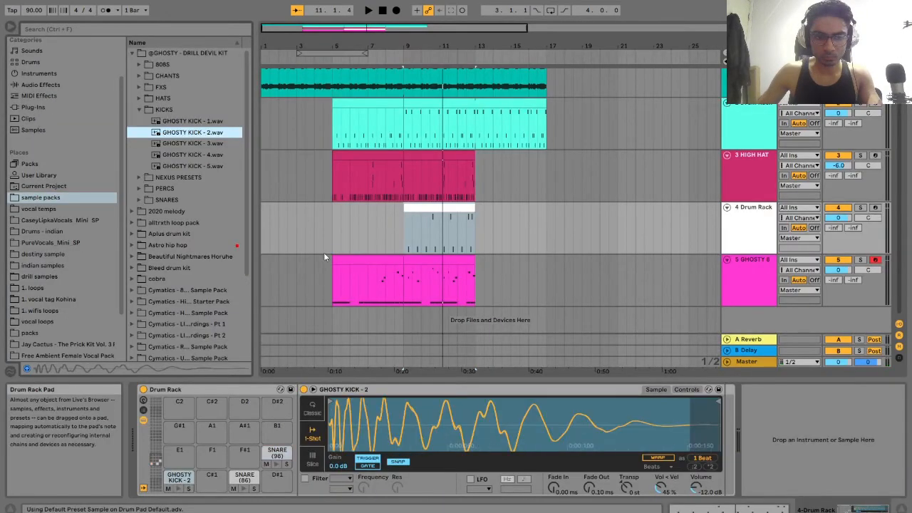
Add GHOSTY KICK - 2 hits at 1.1.1, 1.1.4 and 1.2.3 in the trap-snare Drum Rack clip at bar 9.
double_click(421, 210)
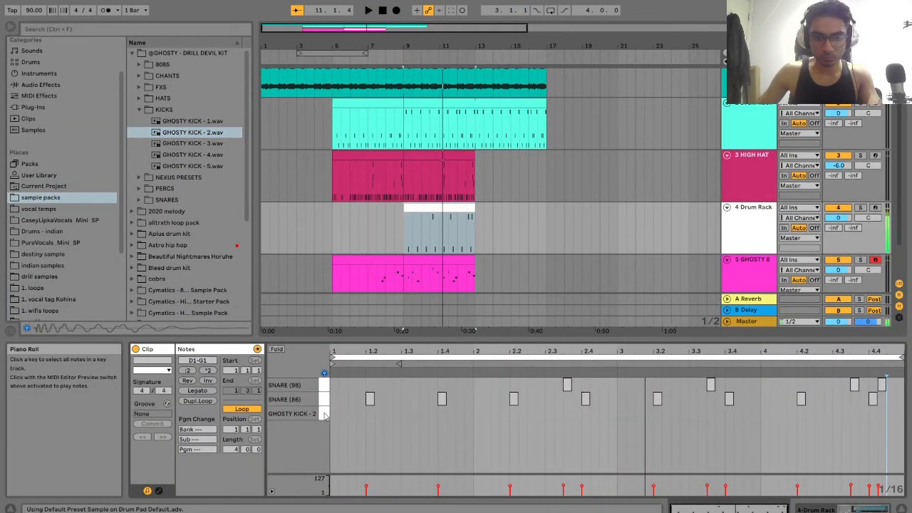
double_click(361, 415)
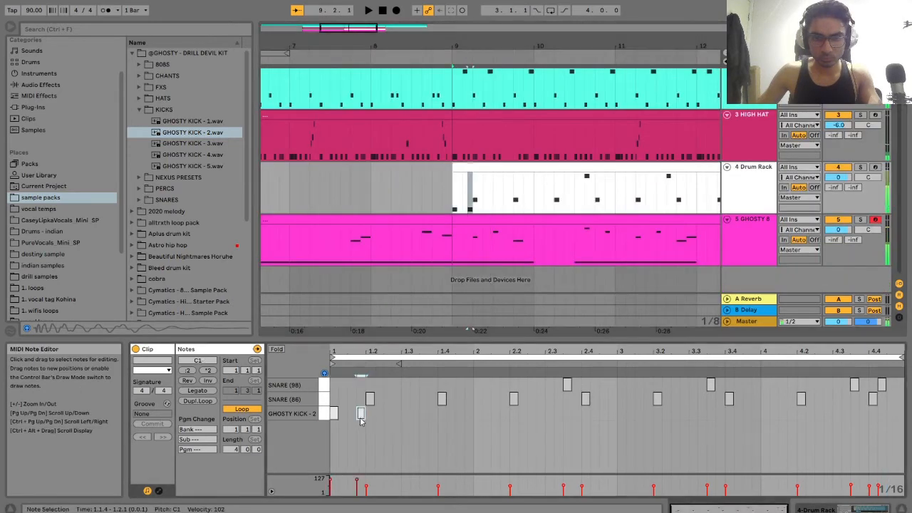
click(394, 419)
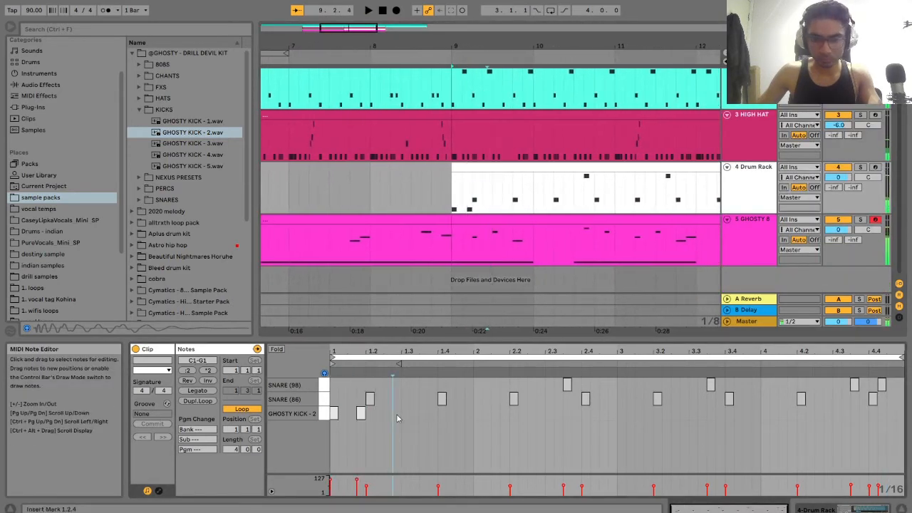
double_click(397, 414)
key(space)
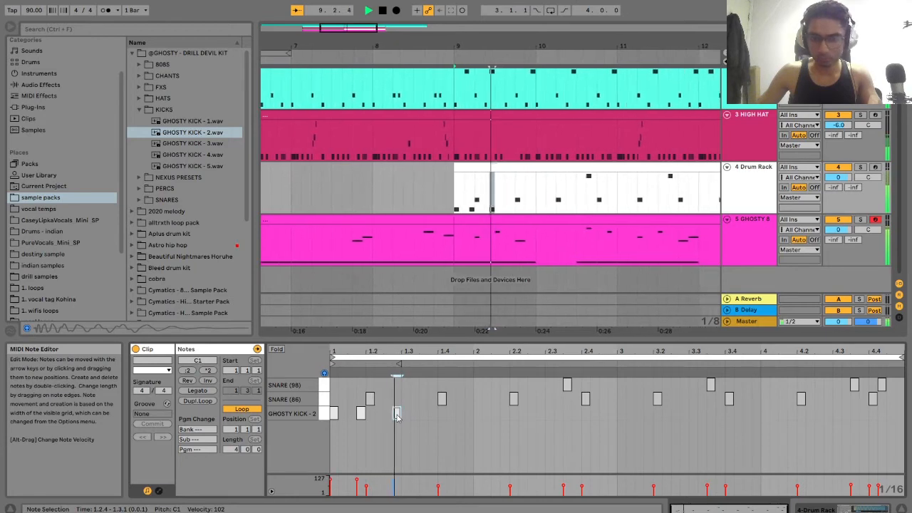
key(space)
drag(398, 418, 389, 418)
Add kick pairs starting at 1.3.3, 1.4.3, 2.3.3 and 2.4.3 plus a single kick at 2.2.3, and play the pattern.
key(space)
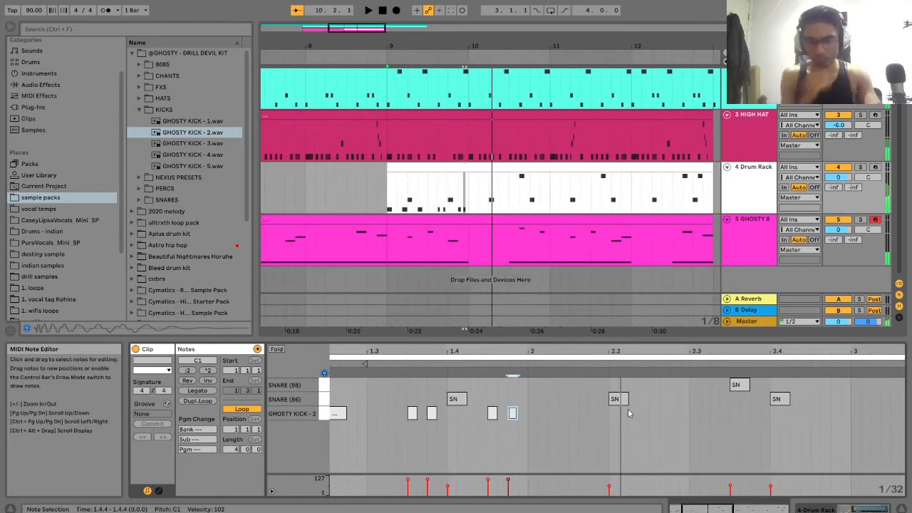
key(space)
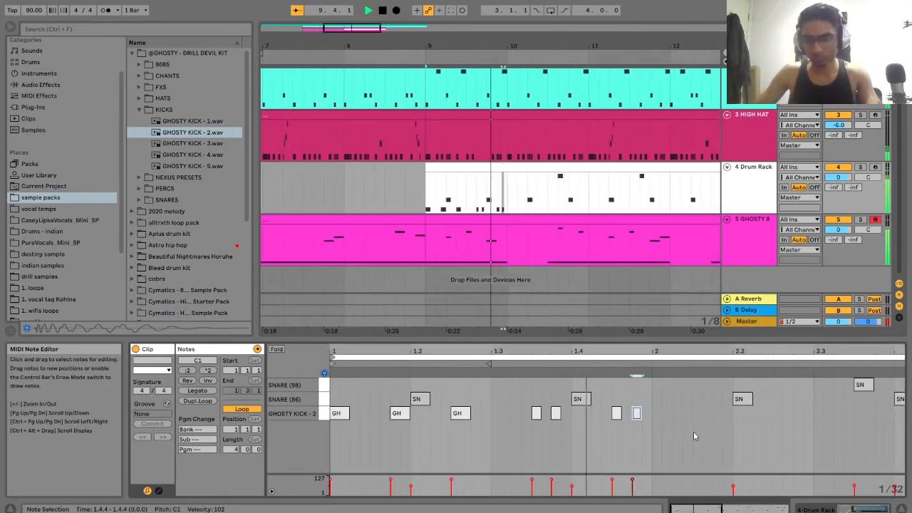
key(space)
click(377, 199)
key(space)
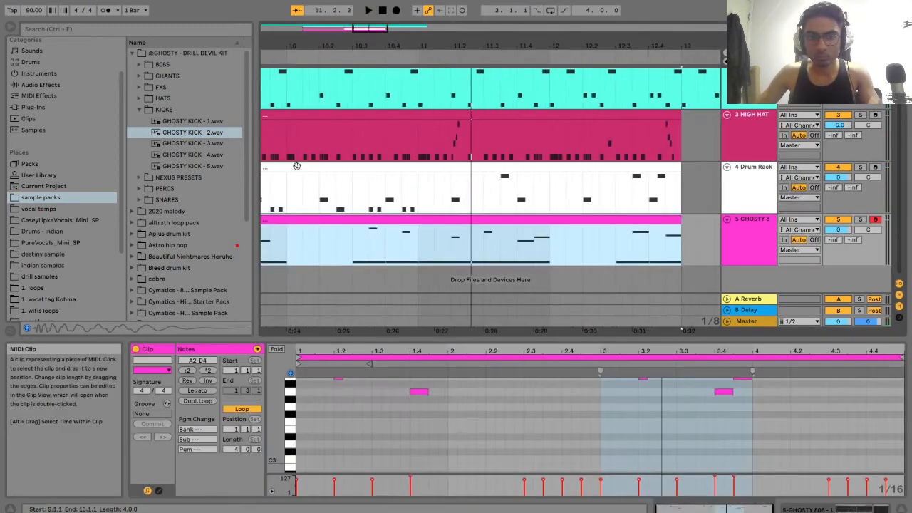
Delete the four kicks between 2.3.3 and 2.4.4 in the track 4 Drum Rack clip.
click(298, 166)
key(space)
click(582, 464)
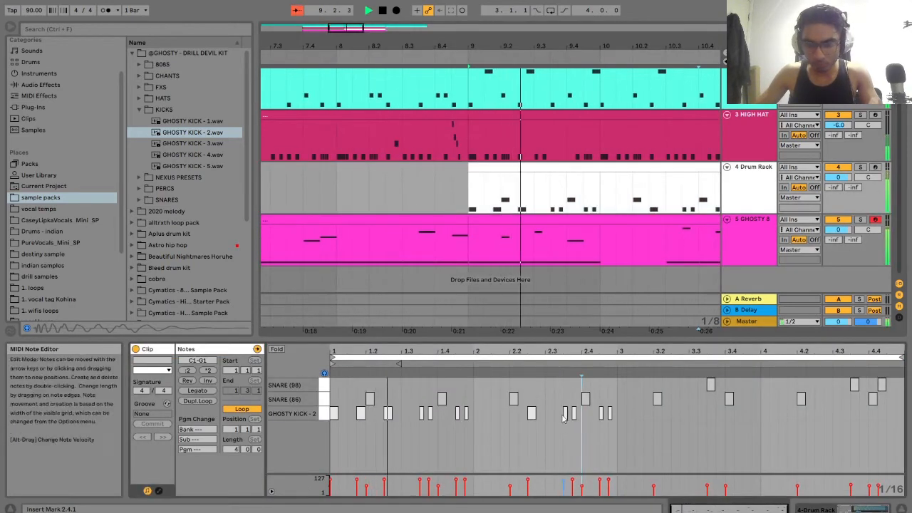
drag(563, 419, 644, 414)
key(Delete)
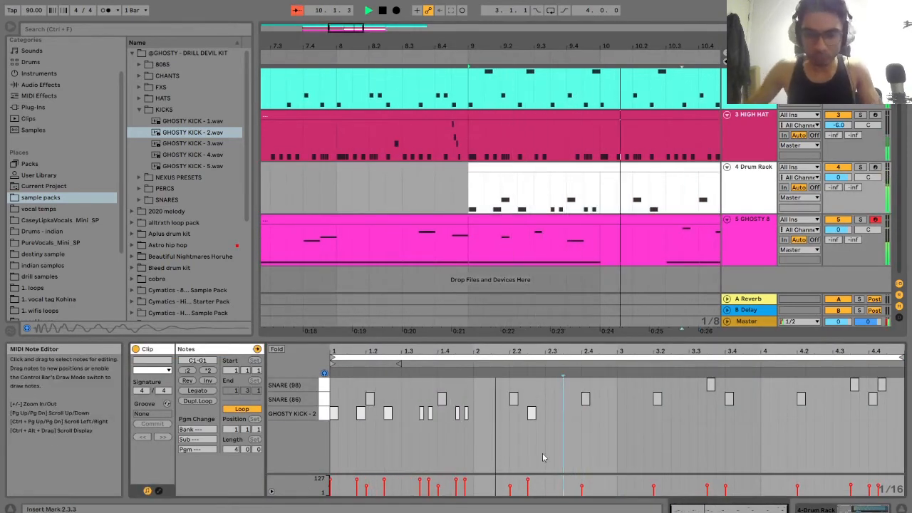
Add three short kicks from 2.3.3 and one at 2.4.4, and copy the bar 1 kick pattern to bar 3.
key(ctrl+z)
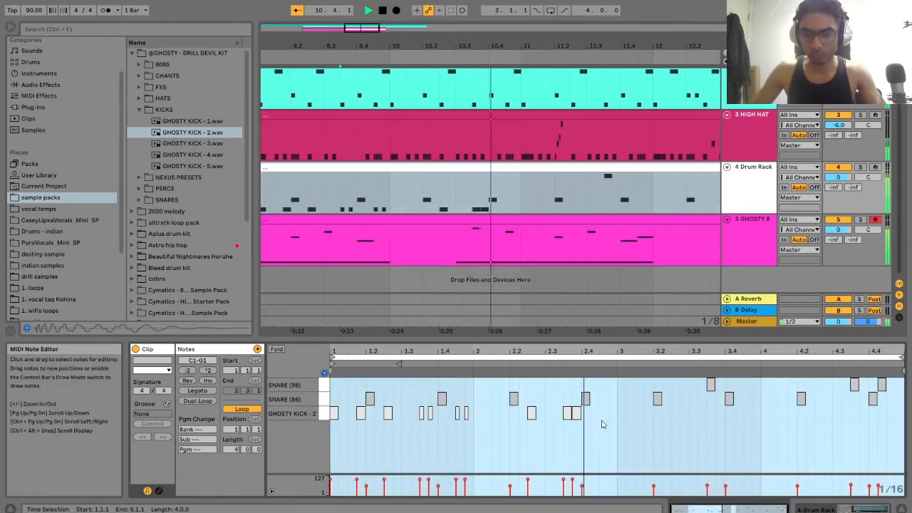
click(601, 424)
double_click(610, 413)
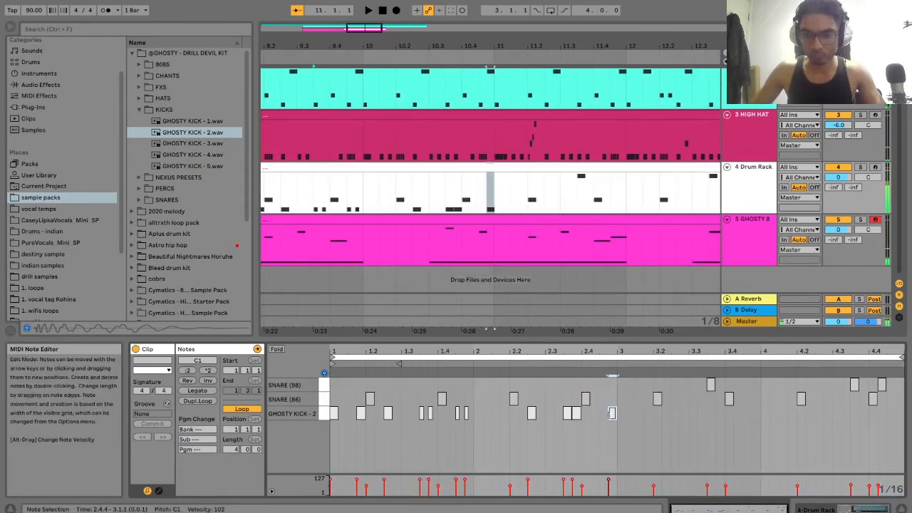
drag(610, 413, 591, 414)
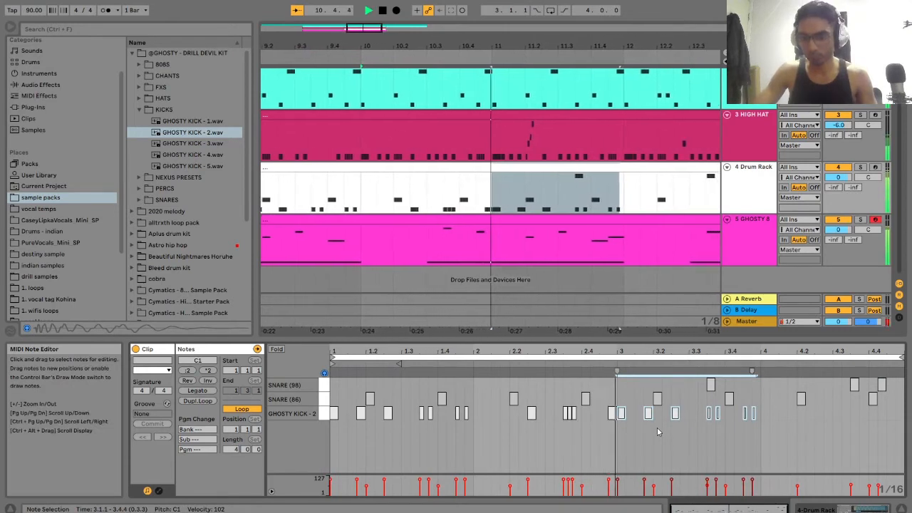
key(space)
Move the kick at 2.4.4 to 2.4.3 and add bar 4 kicks at 4.1.1, 4.1.4, 4.2.3, 4.4.3 and 4.4.4.
click(626, 434)
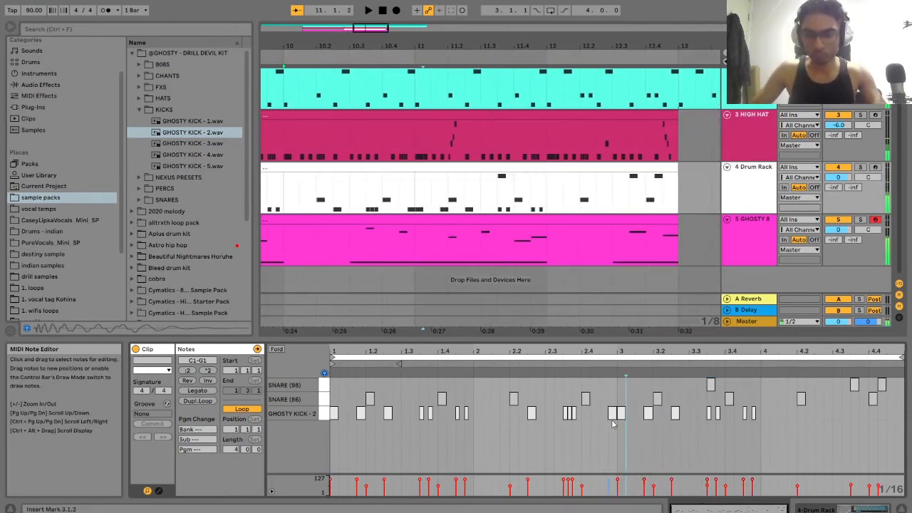
drag(614, 417, 605, 419)
key(space)
click(605, 453)
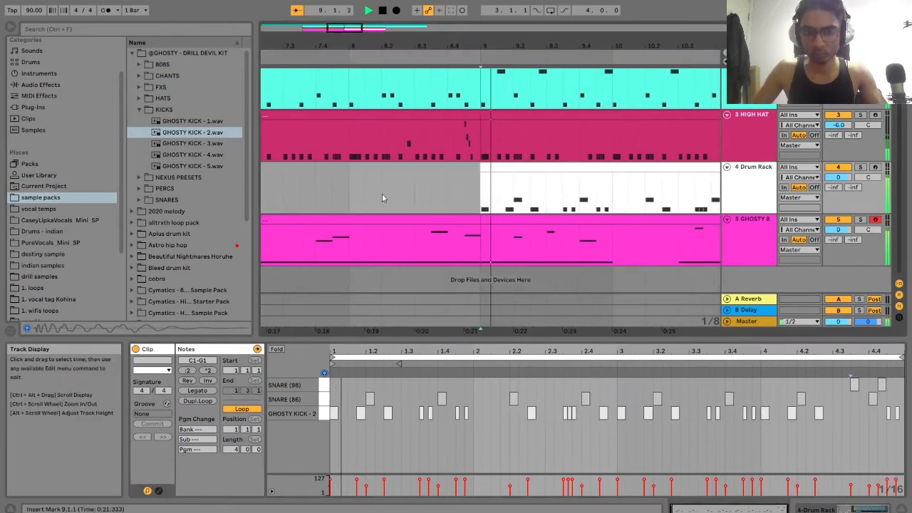
Save the set and play the beat from 9.1.1.
key(ctrl+s)
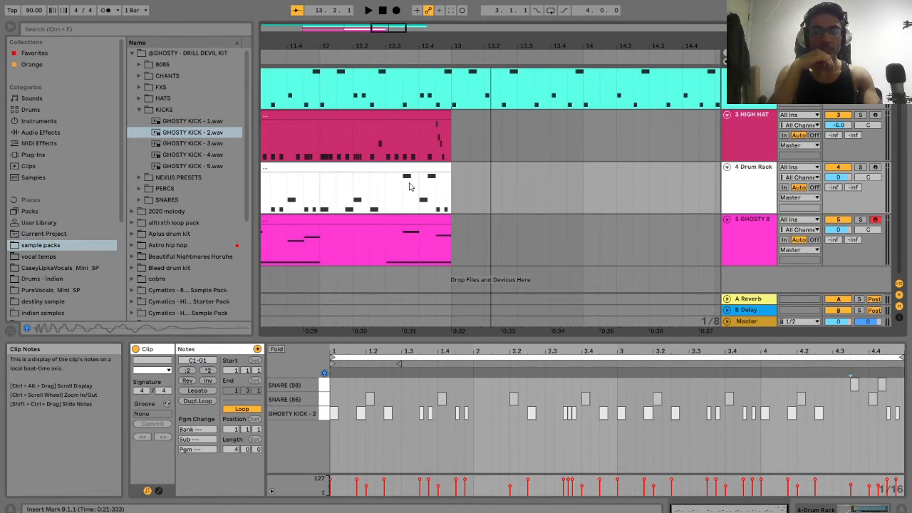
key(space)
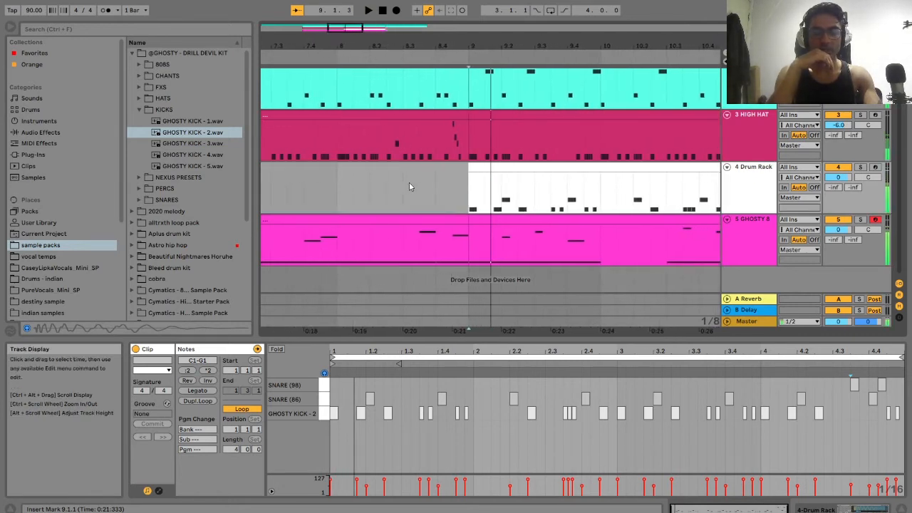
Duplicate the hi-hat, track 4 Drum Rack and 808 clips from bar 9 to bar 13, and extend the melody clip to 22.1.1.
key(minus)
key(minus)
key(minus)
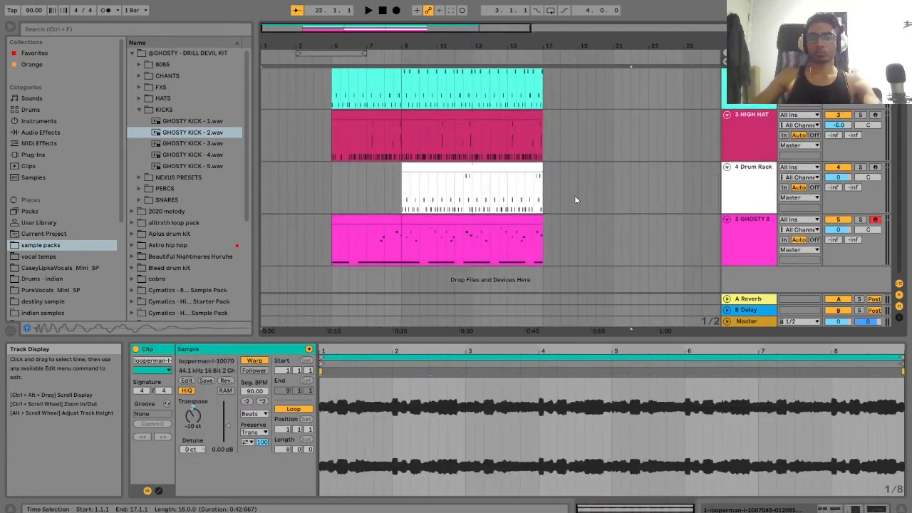
click(404, 279)
key(space)
key(space)
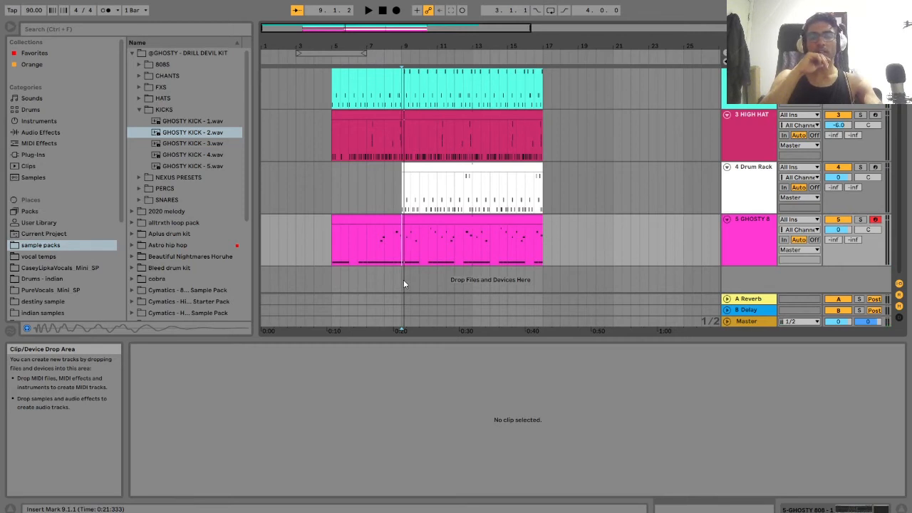
Shorten the track 4 Drum Rack clip to end at 16.3.1 and play from 16.1.1.
scroll(404, 284, up, 4)
click(561, 213)
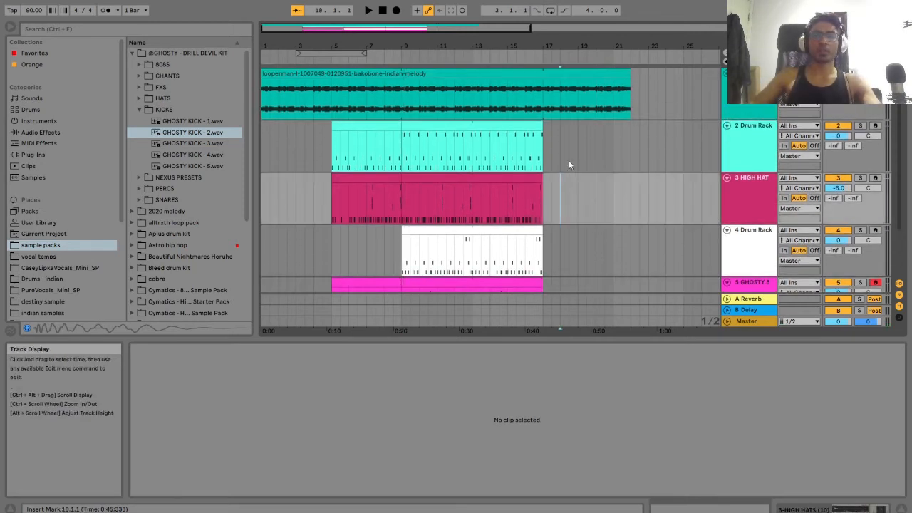
click(555, 147)
scroll(556, 164, down, 2)
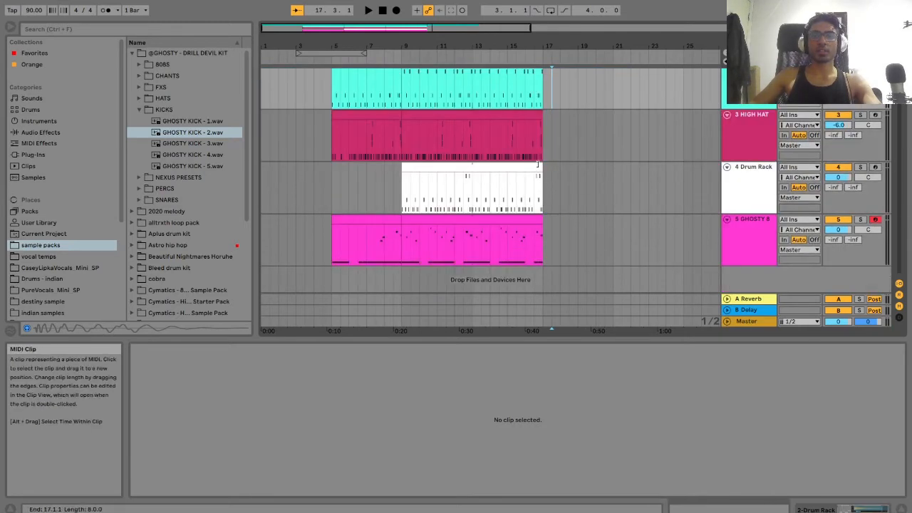
click(537, 165)
click(522, 191)
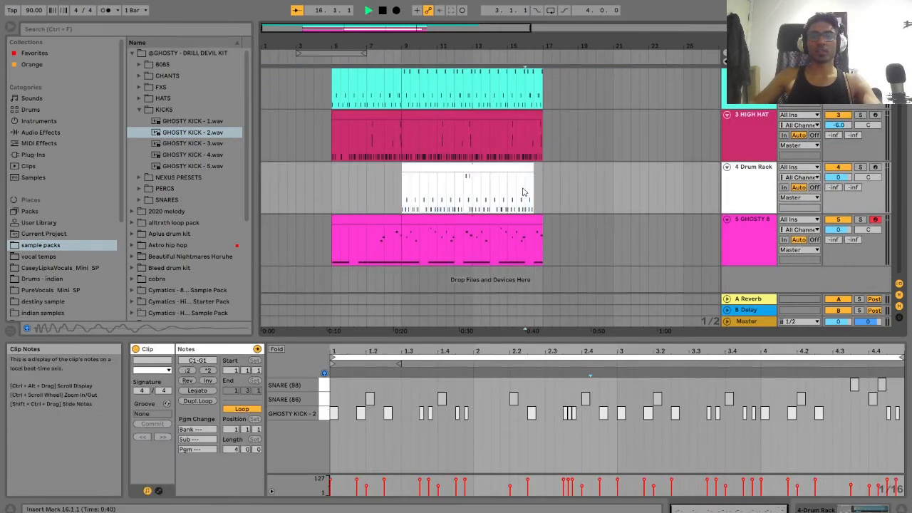
Try shortening the 808 clip to end at 16.3.1.
scroll(523, 191, right, 2)
drag(512, 223, 365, 235)
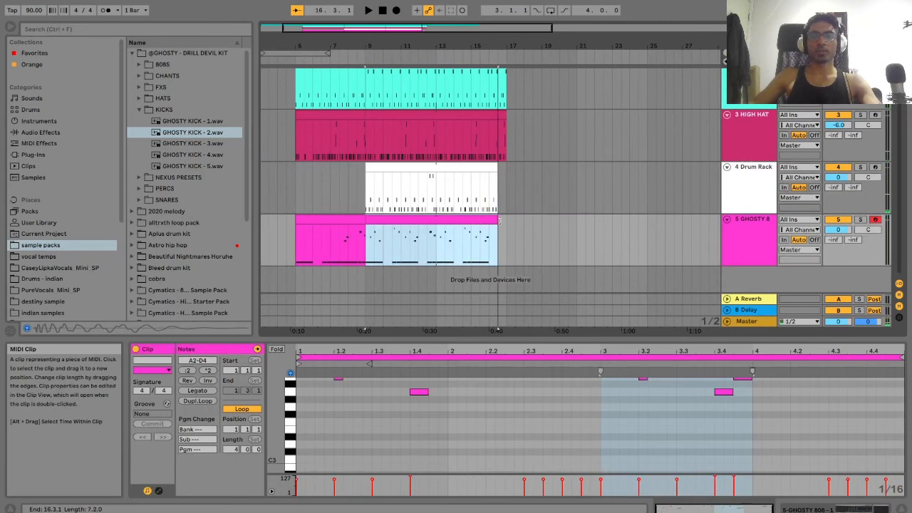
Shorten the hi-hat clip and the dhol and dholak clip to end at 16.3.1, and play from 12.3.1.
drag(505, 115, 497, 115)
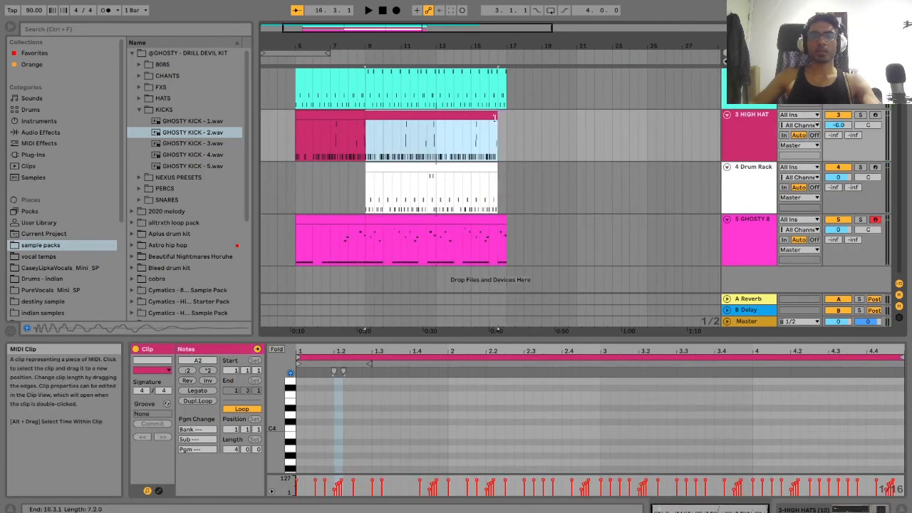
click(486, 139)
key(space)
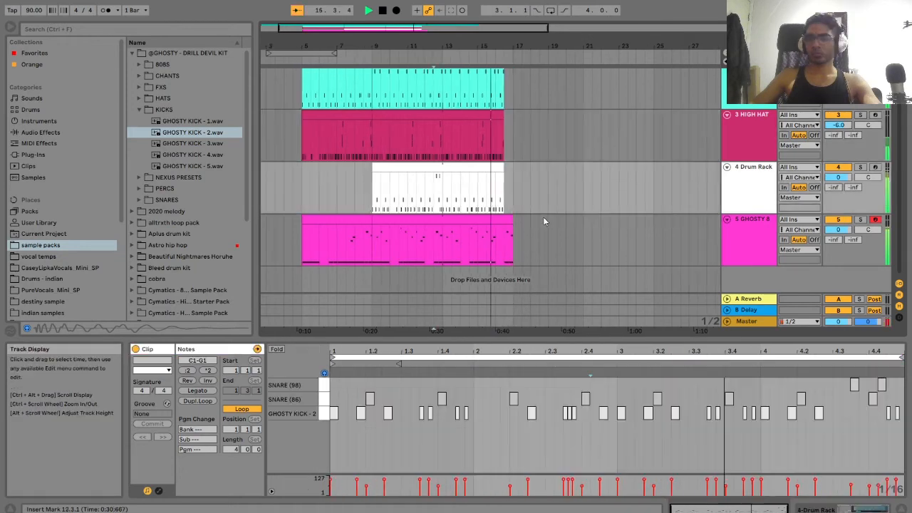
Save the set and extend the Indian melody clip to end at 24.3.1.
scroll(543, 221, up, 2)
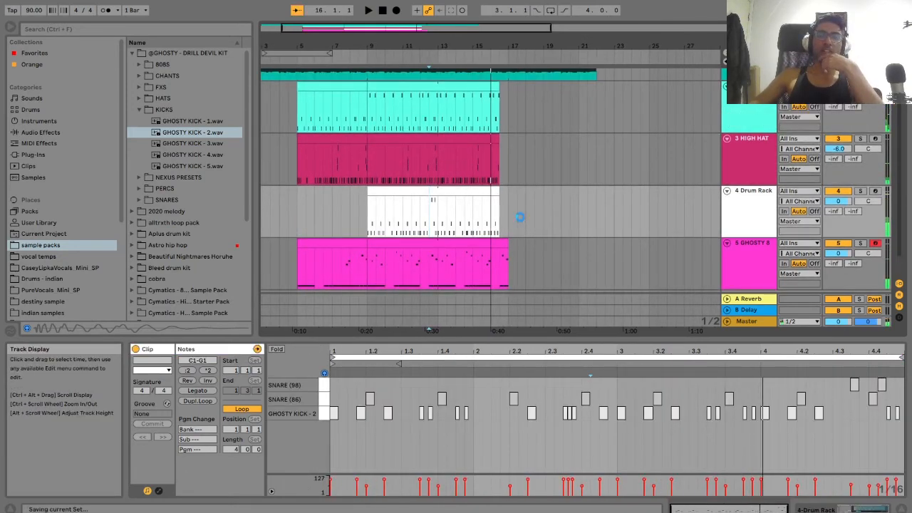
scroll(522, 221, up, 3)
scroll(511, 191, down, 5)
scroll(508, 187, up, 5)
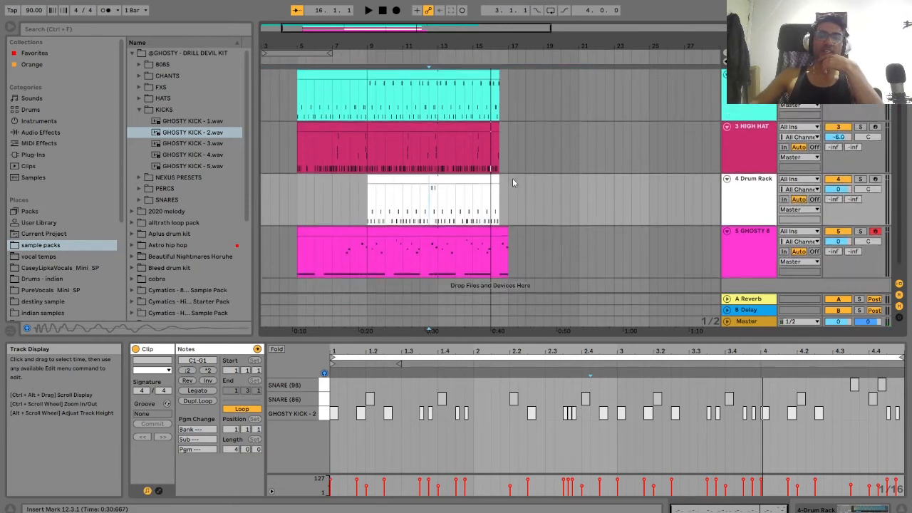
click(444, 124)
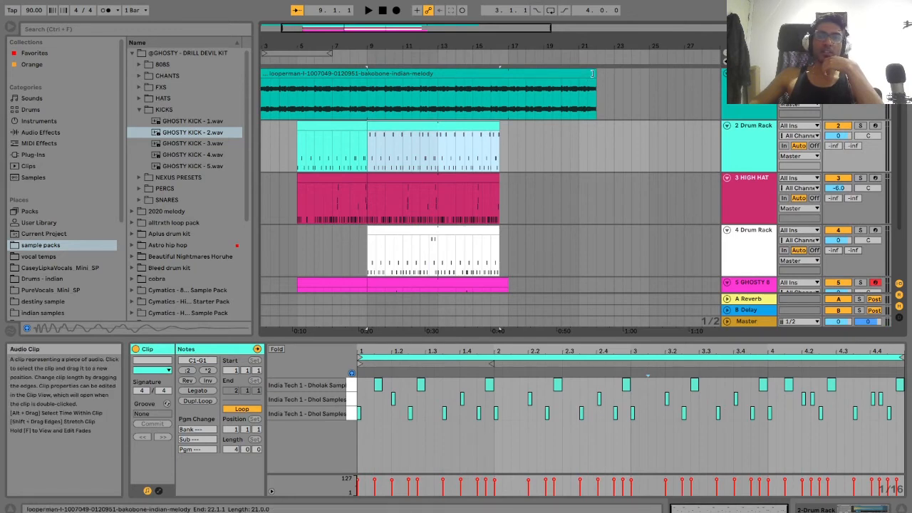
drag(597, 71, 640, 68)
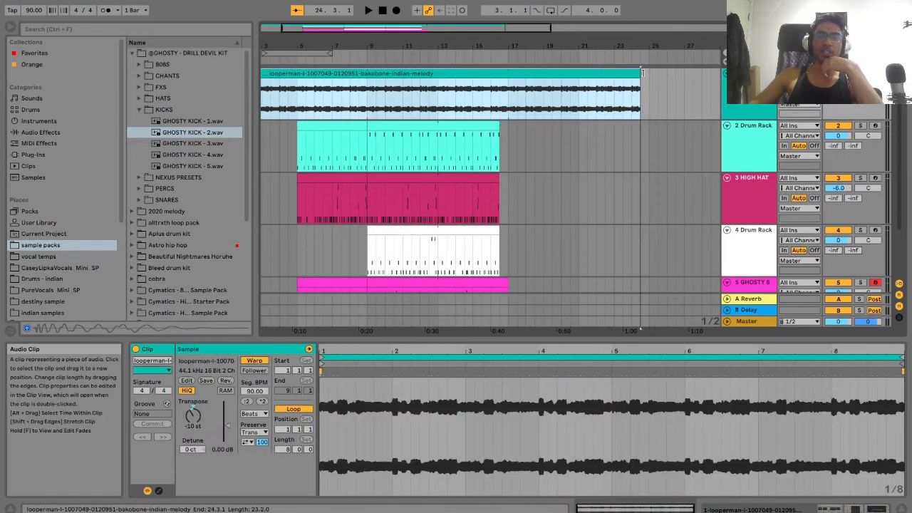
Copy the four-bar dhol and dholak clip at 5.1.1 to 17.1.1.
click(531, 182)
drag(367, 149, 497, 149)
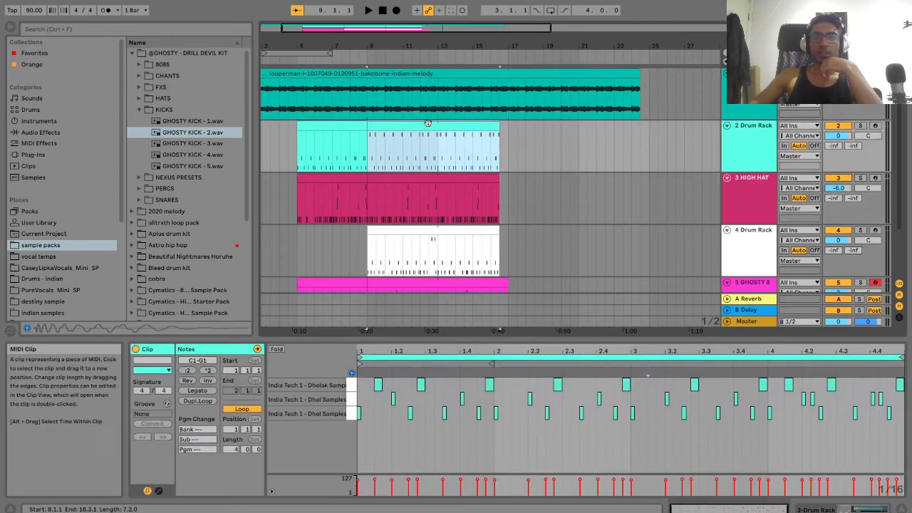
scroll(492, 152, down, 2)
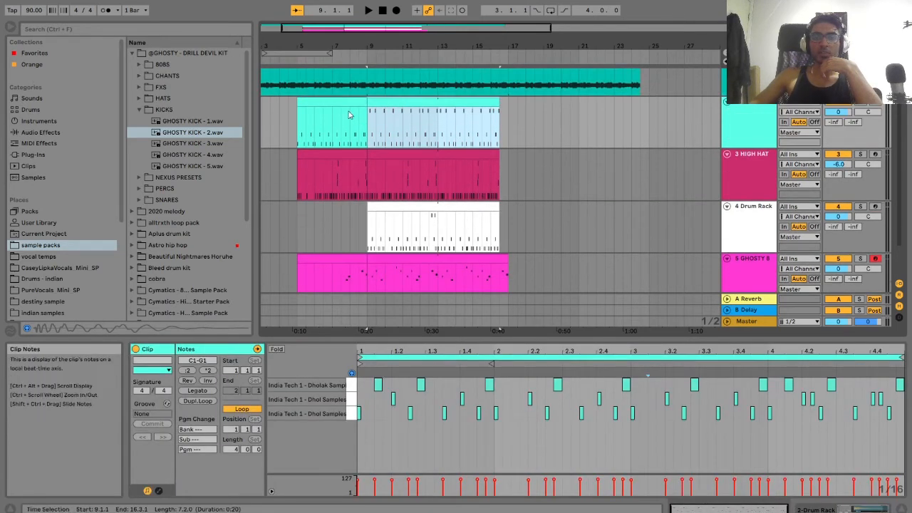
click(354, 105)
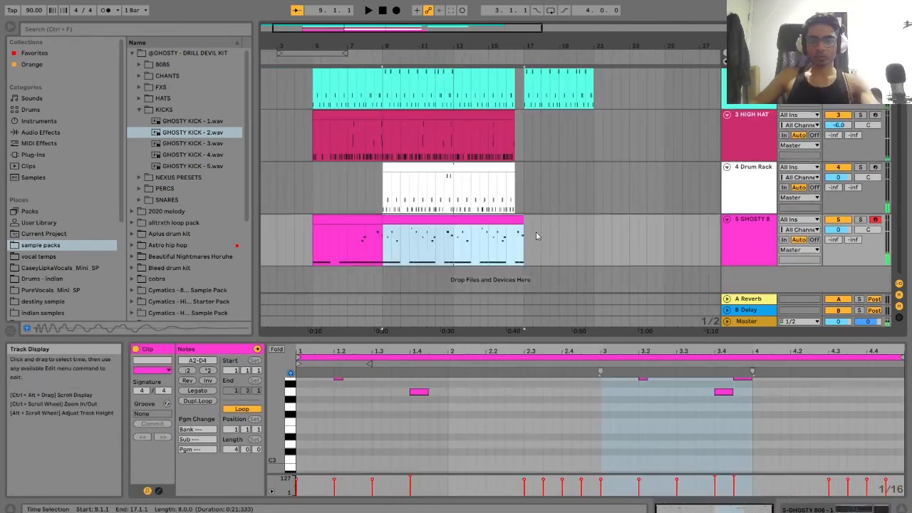
Paste the copied eight-bar 808 section from 9.1.1 at 17.1.1 and play it.
click(532, 236)
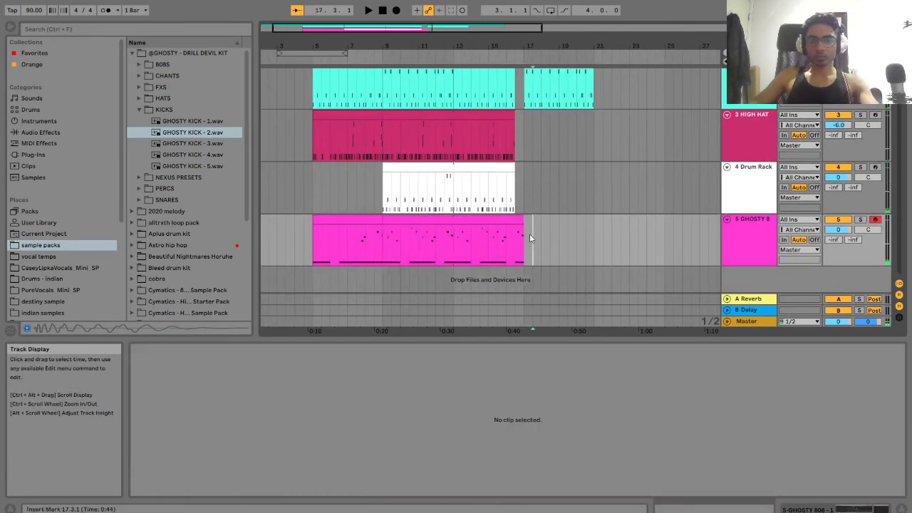
click(527, 240)
key(ctrl+v)
key(space)
scroll(421, 441, up, 5)
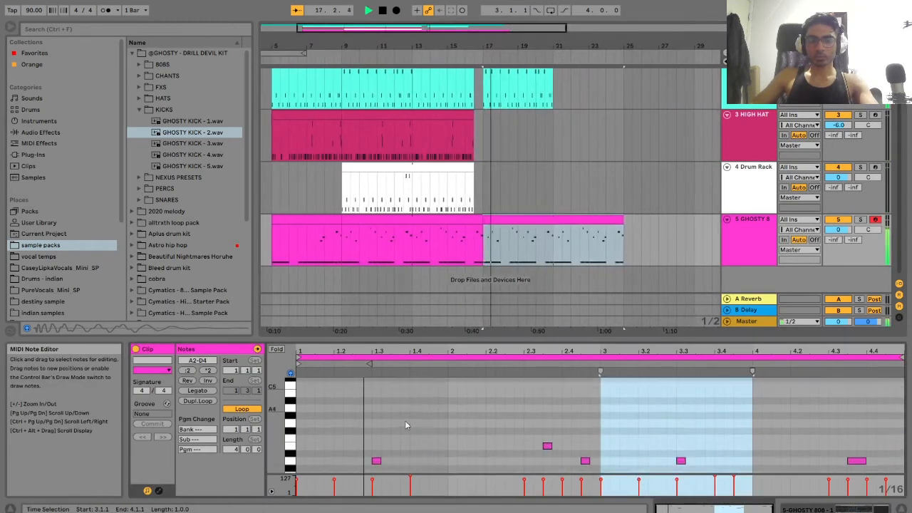
Add a sixteenth-length E4 slide note at 1.2.3 in the copied 808 clip and play the result.
scroll(405, 422, down, 4)
key(space)
scroll(365, 419, up, 2)
click(364, 420)
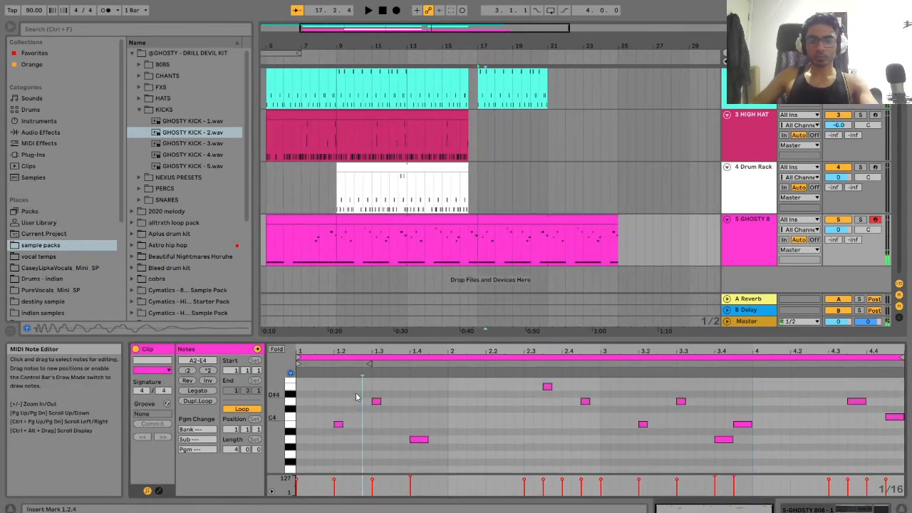
double_click(356, 389)
scroll(404, 411, up, 1)
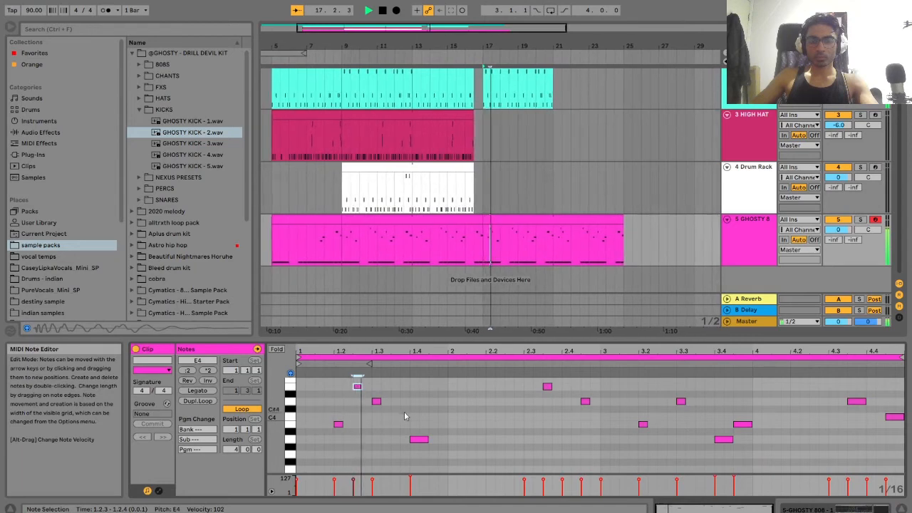
key(space)
Reopen the 808 clip at 17.1.1 and delete its slide note at 3.4.1 and the slide note right after it.
scroll(416, 425, up, 3)
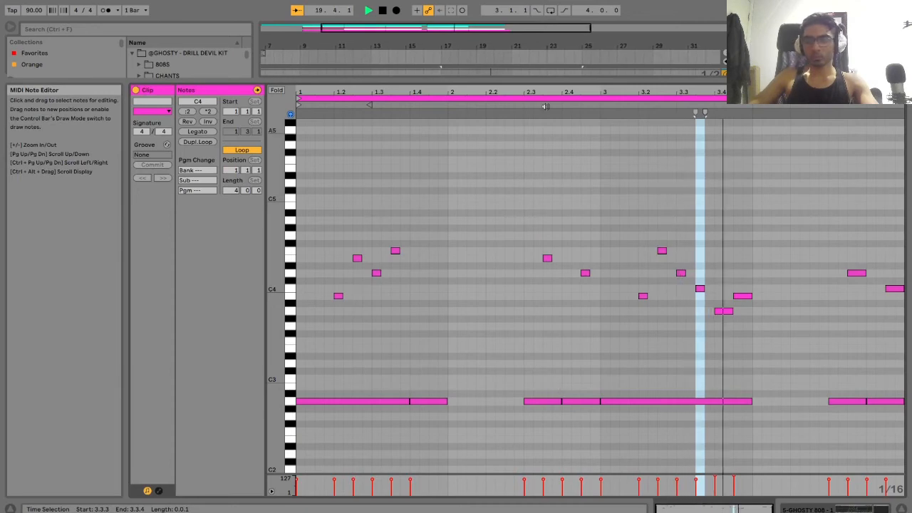
drag(556, 80, 557, 288)
scroll(559, 179, left, 2)
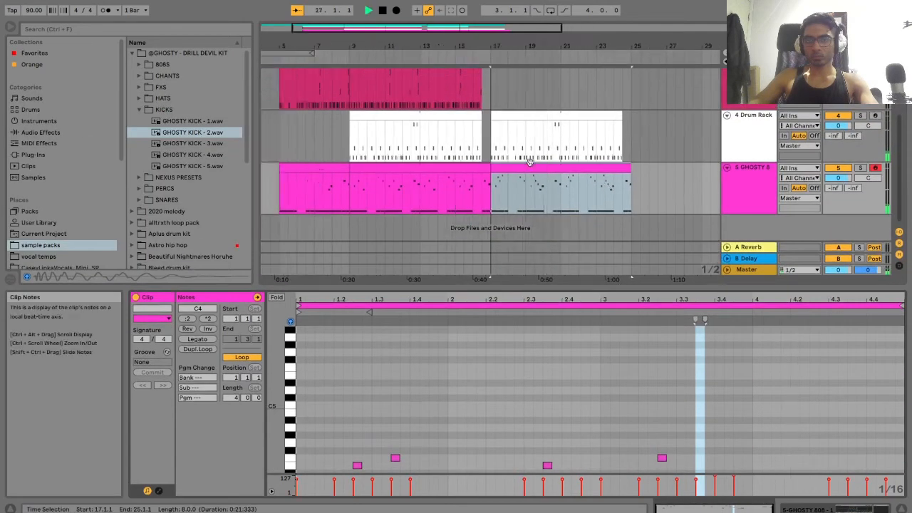
double_click(560, 177)
scroll(733, 388, down, 5)
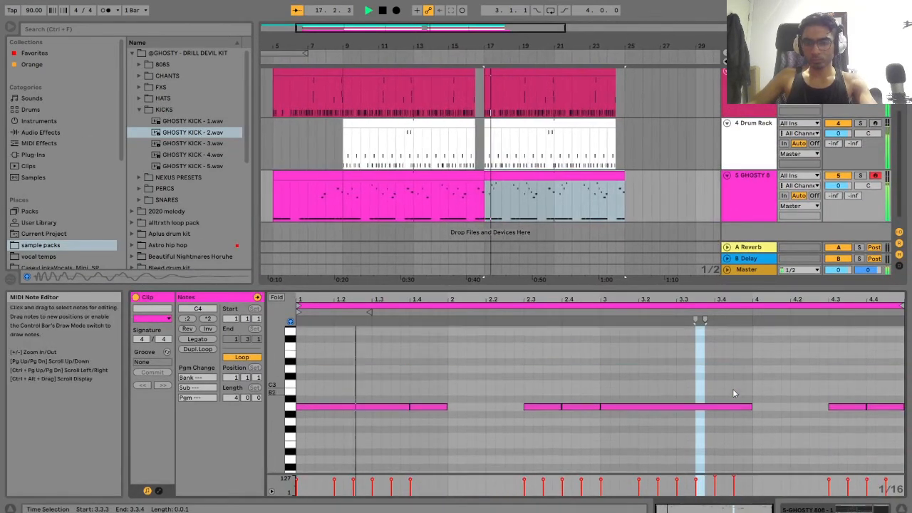
drag(649, 288, 645, 144)
scroll(571, 389, up, 5)
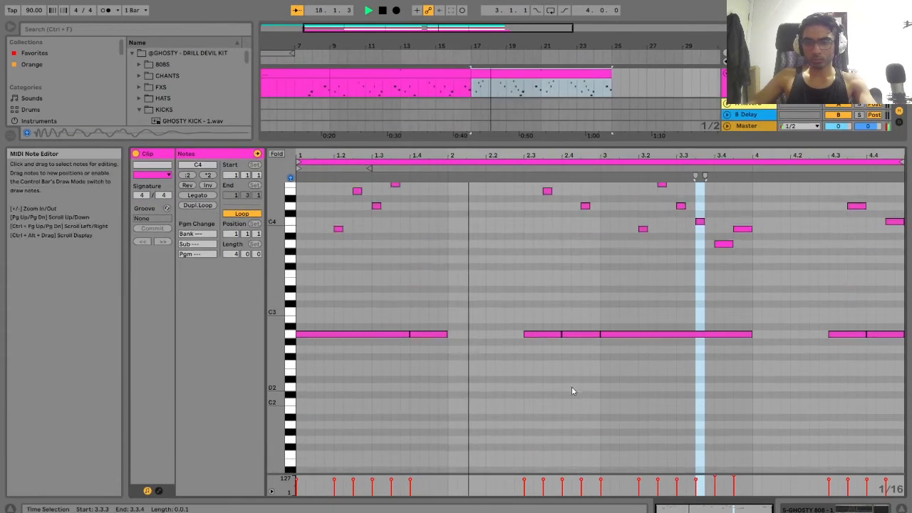
scroll(572, 390, up, 3)
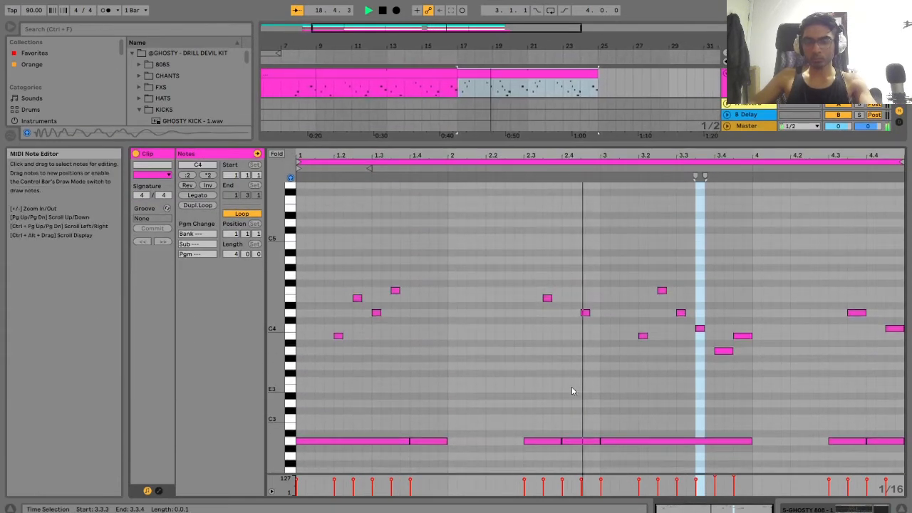
scroll(571, 389, down, 1)
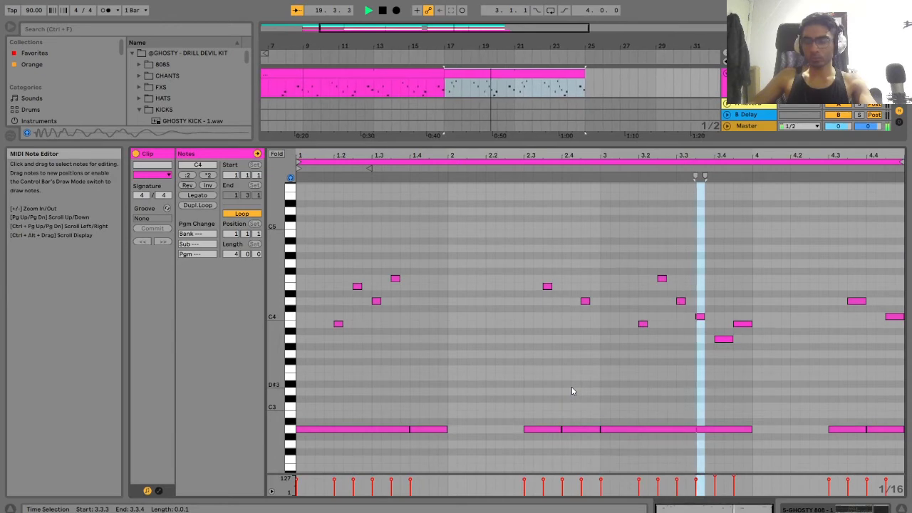
double_click(721, 338)
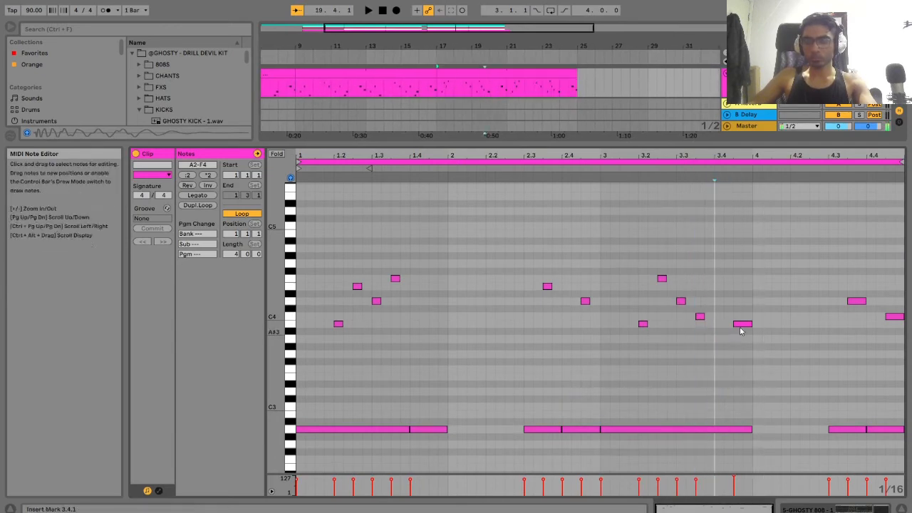
double_click(742, 325)
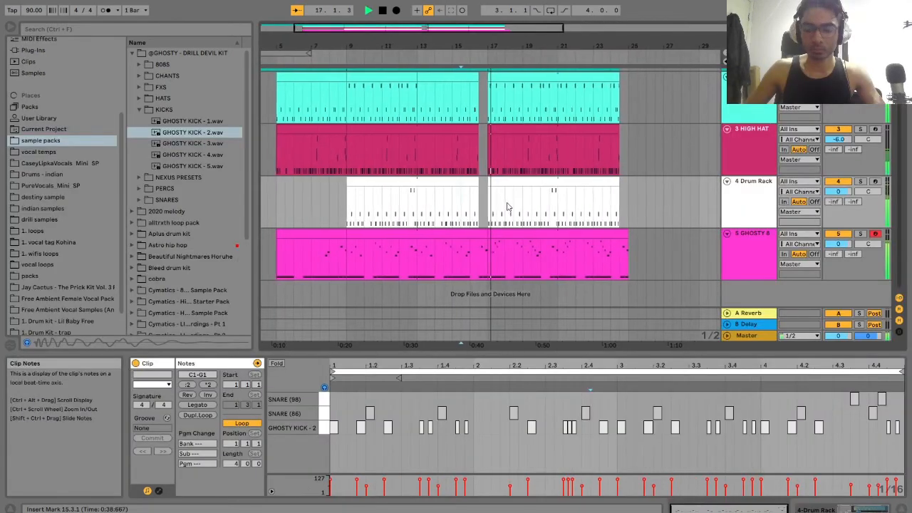
scroll(680, 222, down, 3)
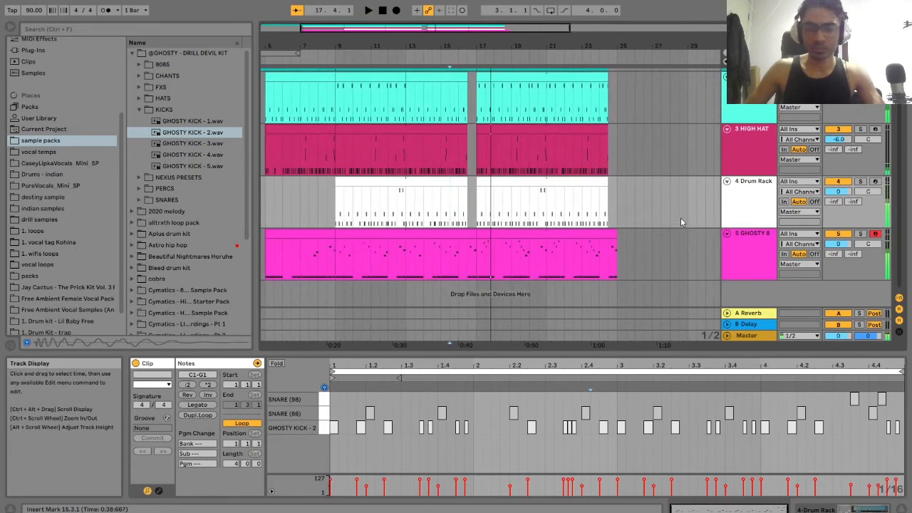
key(ctrl+s)
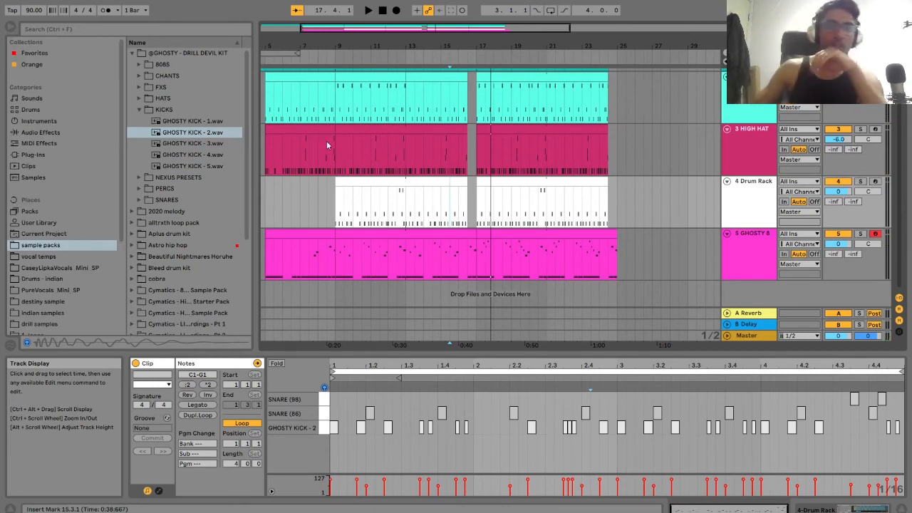
click(133, 53)
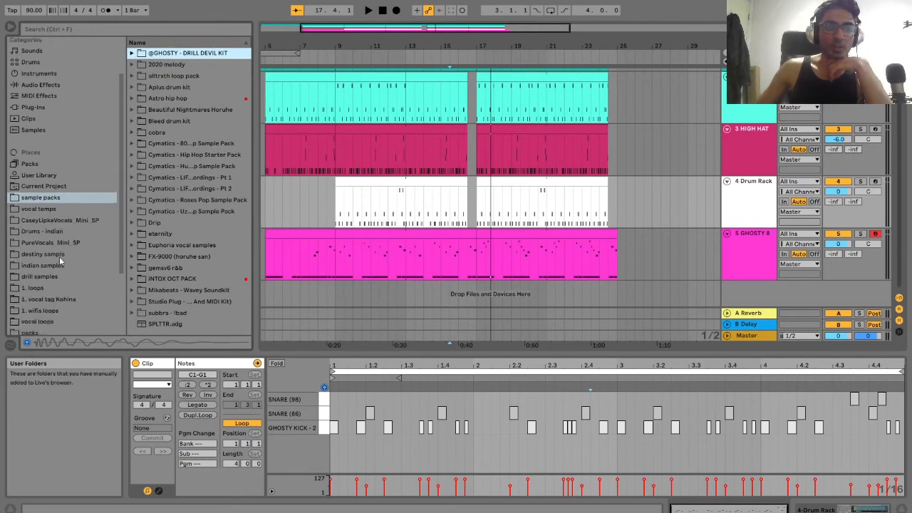
Open the Free Ambient Female Vocal Pack and load Vox 01.wav onto pad C1 of the empty Drum Rack.
scroll(60, 258, down, 4)
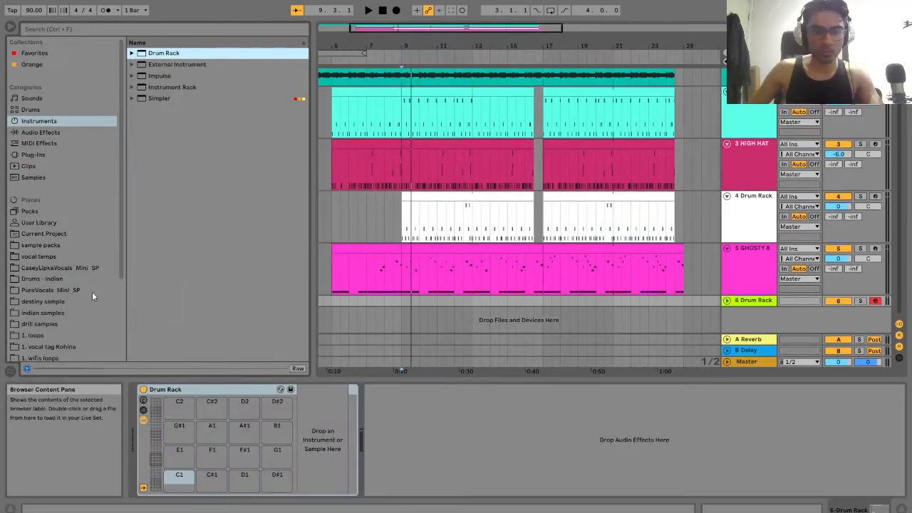
scroll(92, 292, down, 2)
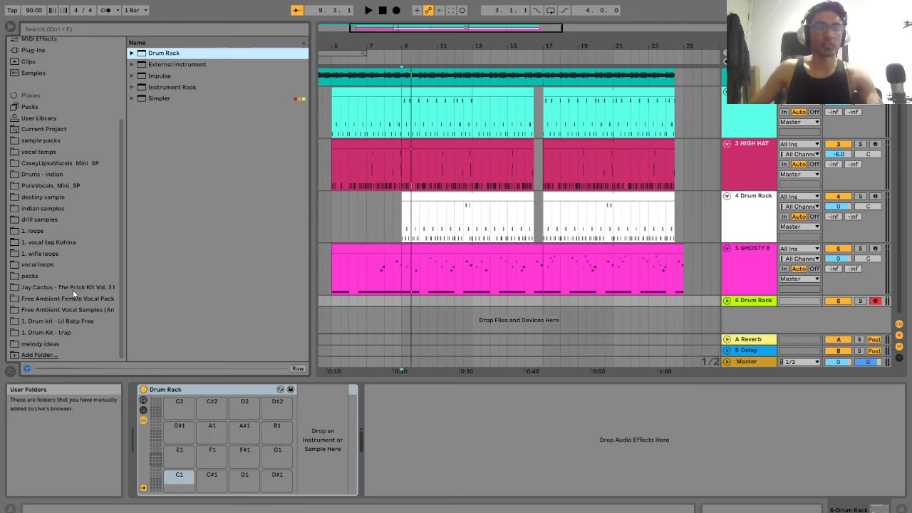
click(71, 298)
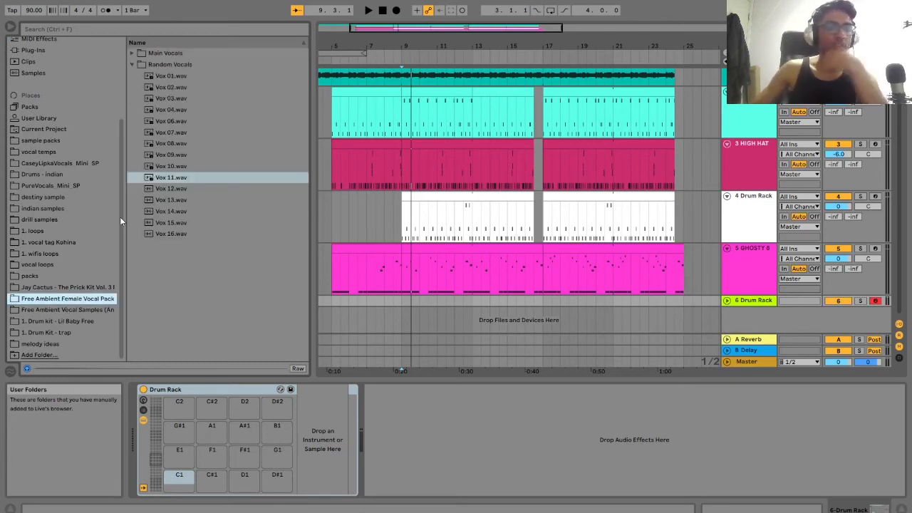
click(164, 76)
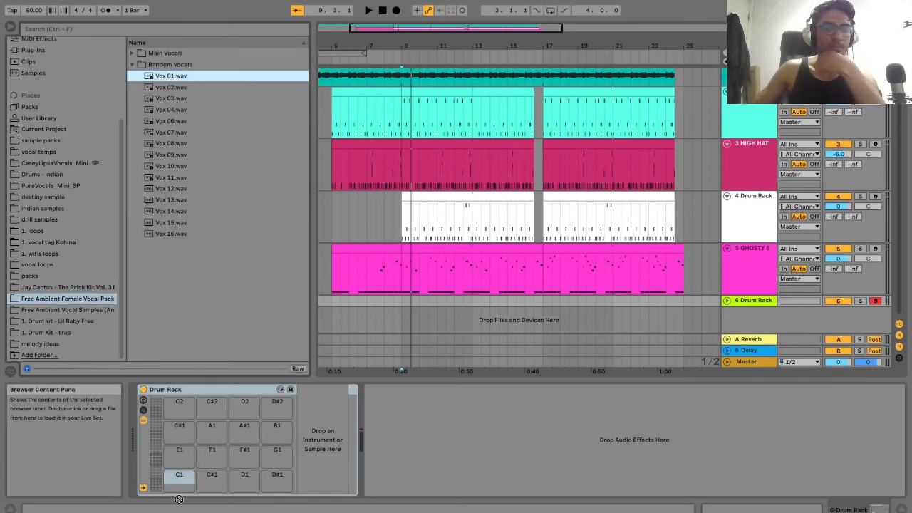
drag(180, 489, 179, 484)
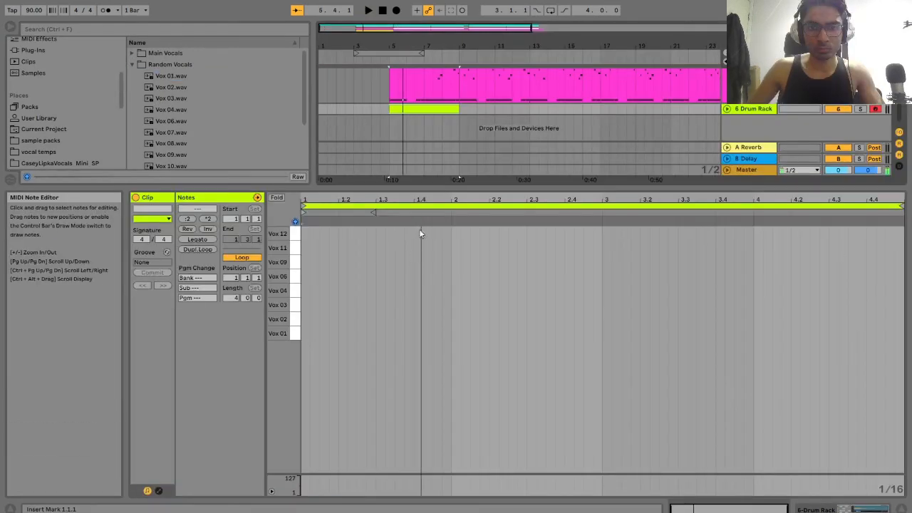
Add vocal chop notes on the Vox 12 and Vox 04 rows and lengthen the Vox 03 note at 4.1.1.
double_click(459, 231)
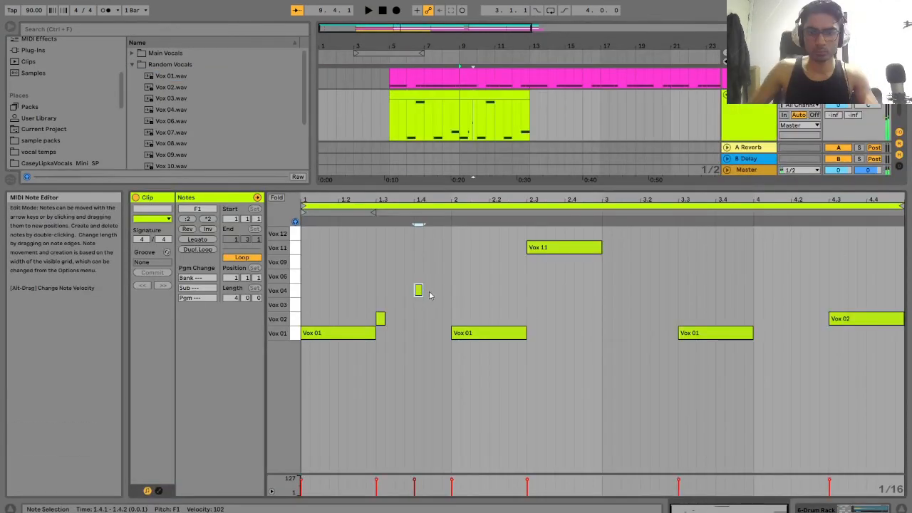
double_click(437, 290)
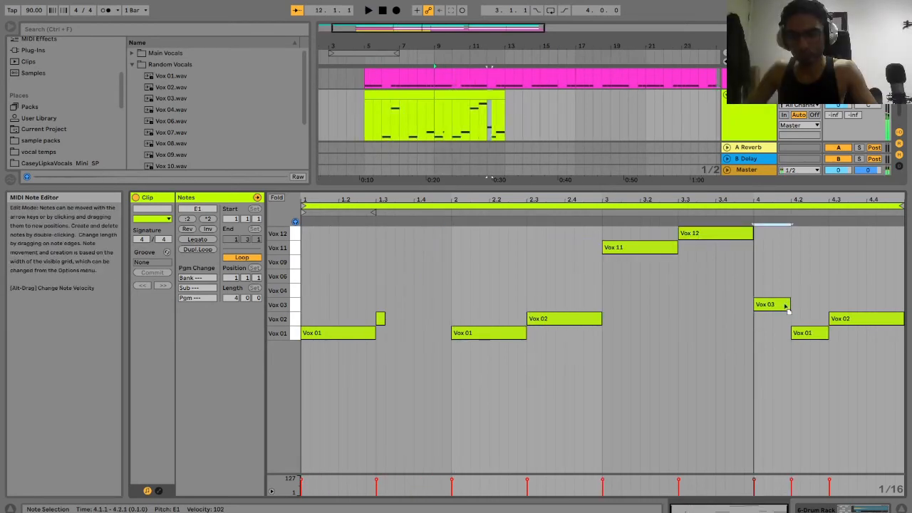
drag(786, 308, 807, 304)
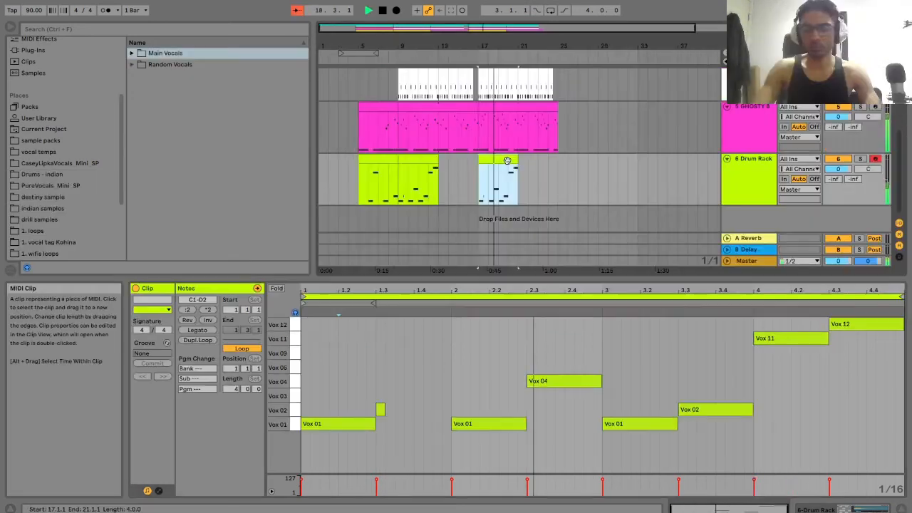
Delete the four-bar vocal clip at 17.1.1 and open the vocal clip at 9.1.1.
key(Delete)
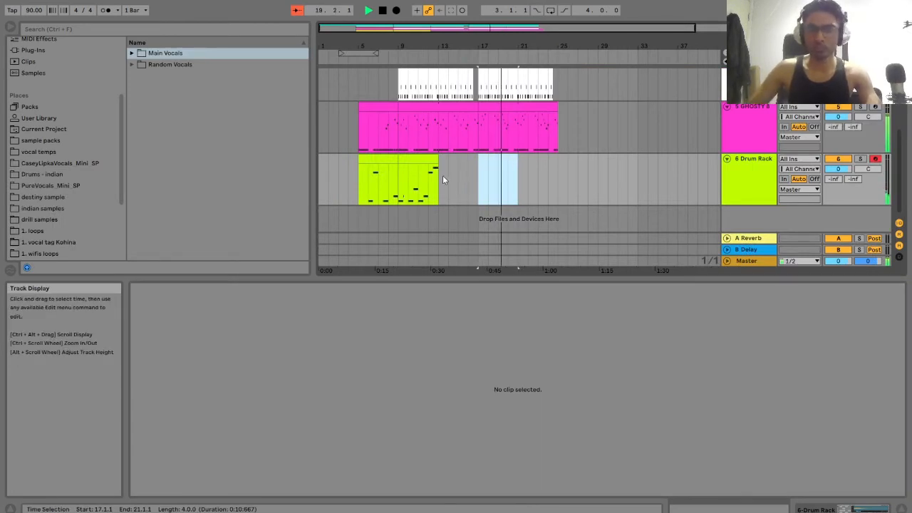
click(402, 196)
key(ctrl+e)
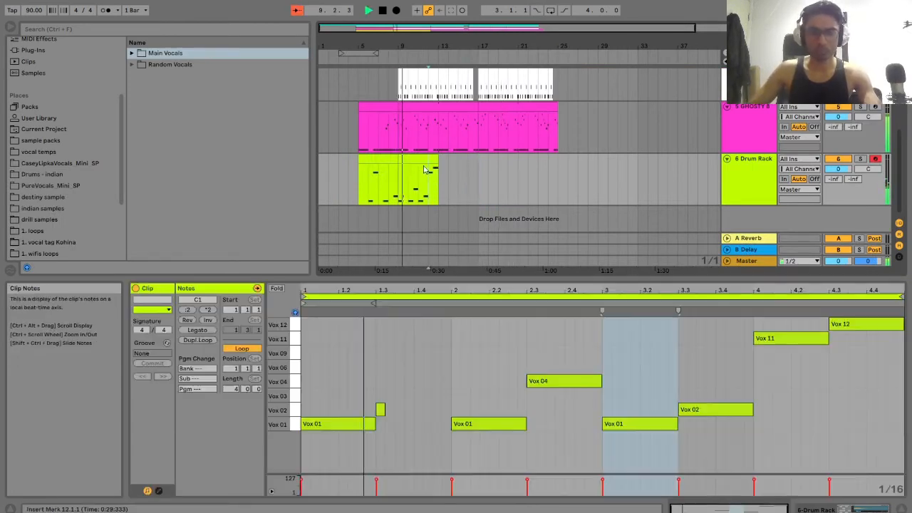
double_click(424, 161)
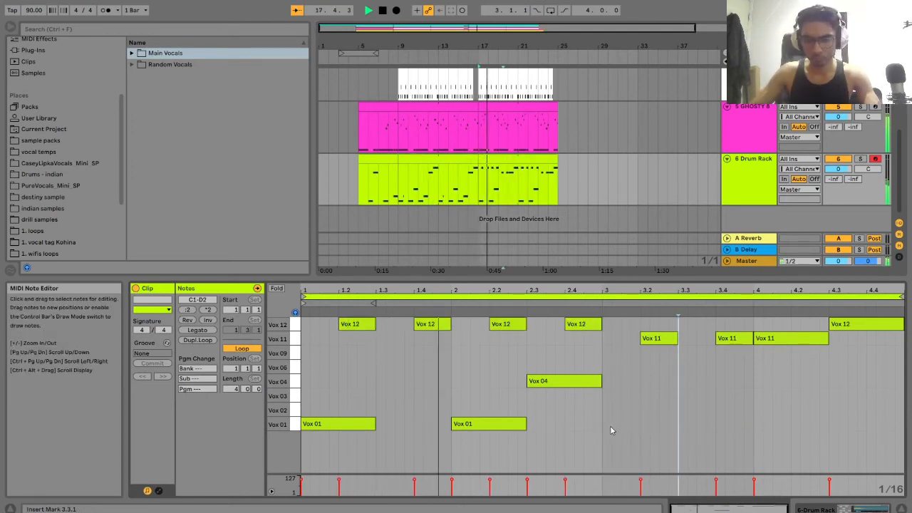
Draw a two-beat Vox 01 note at 3.1.1 in the vocal clip at 17.1.1 and listen to it.
drag(607, 424, 681, 423)
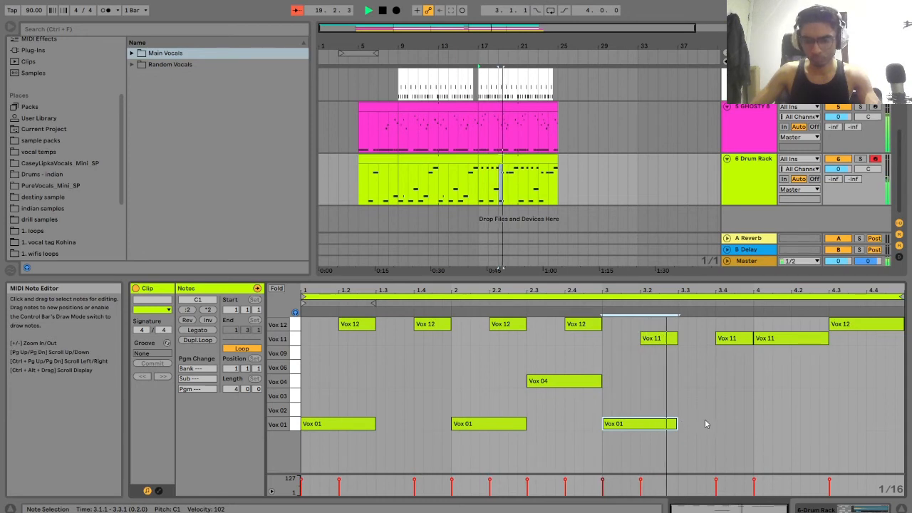
key(space)
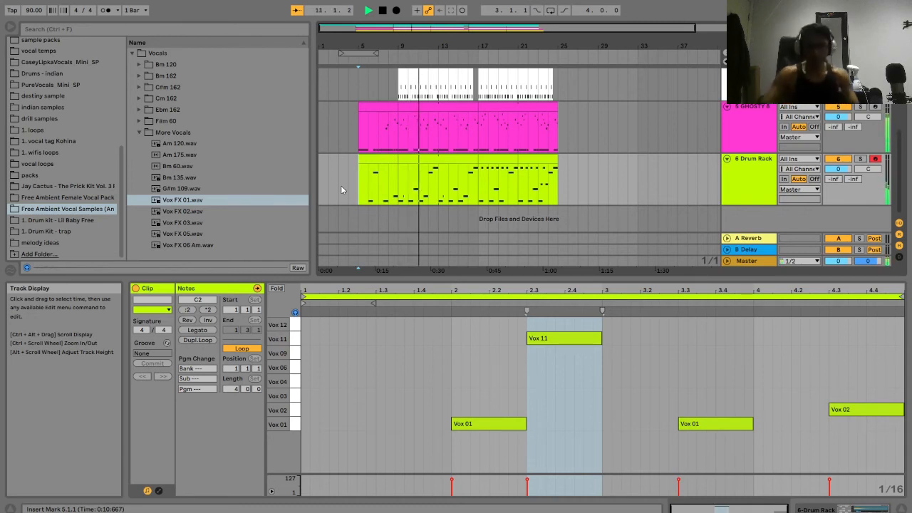
Add a sixteenth-length Vox 02 note at 4.4.1 in the vocal clip at 9.1.1 and shorten the clip to end at 13.1.1.
click(448, 157)
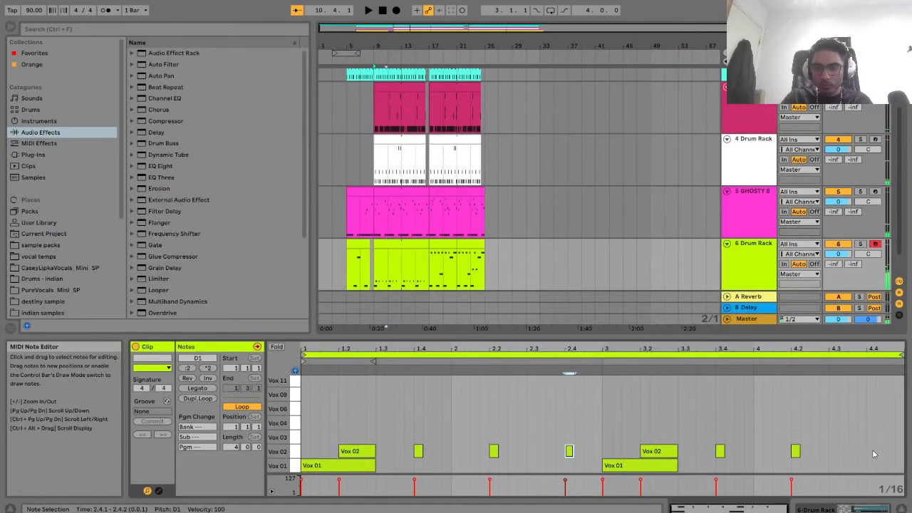
double_click(871, 451)
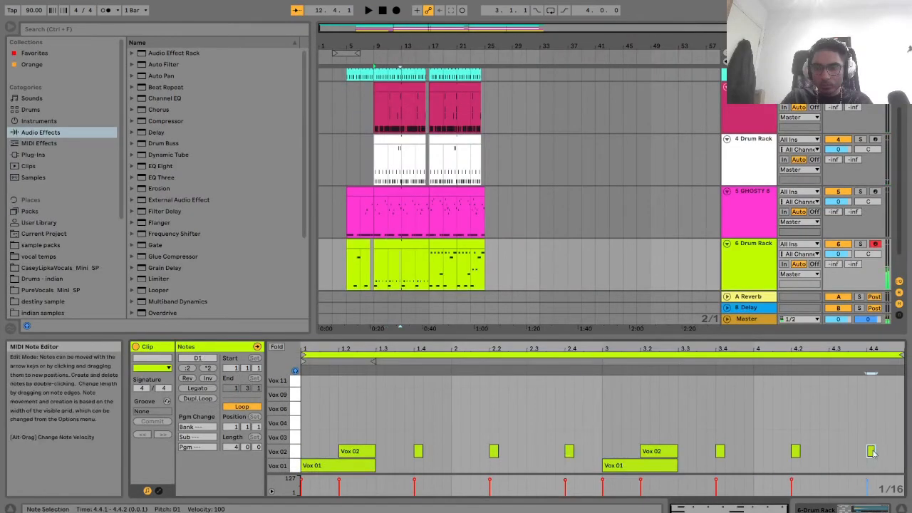
key(space)
drag(428, 245, 404, 244)
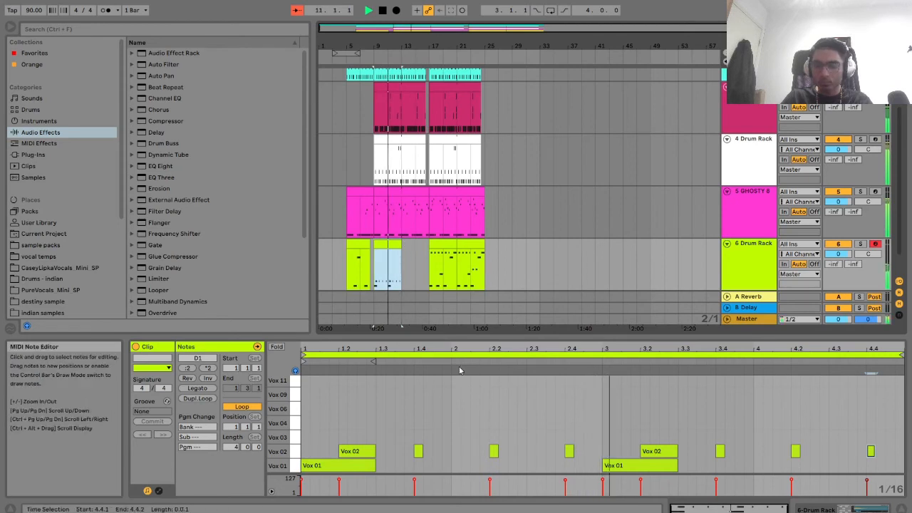
Play the whole arrangement from 1.1.1.
click(640, 437)
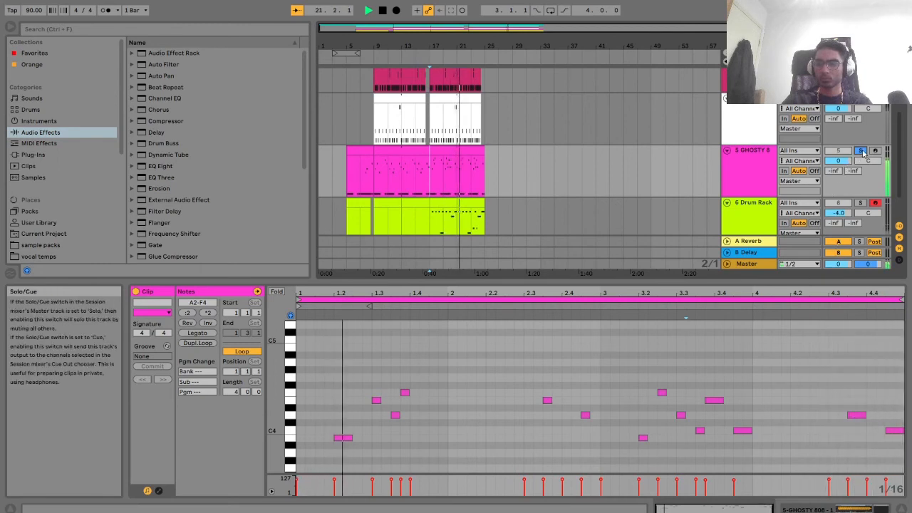
key(space)
click(332, 171)
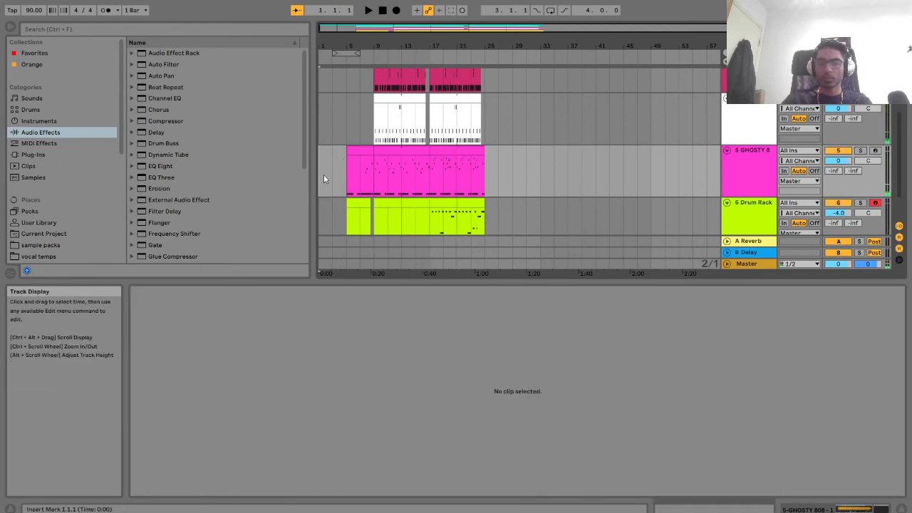
key(space)
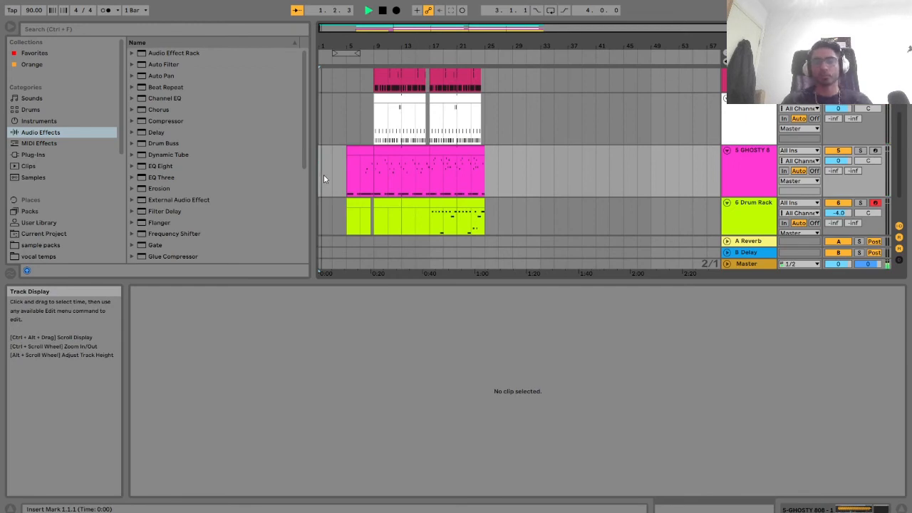